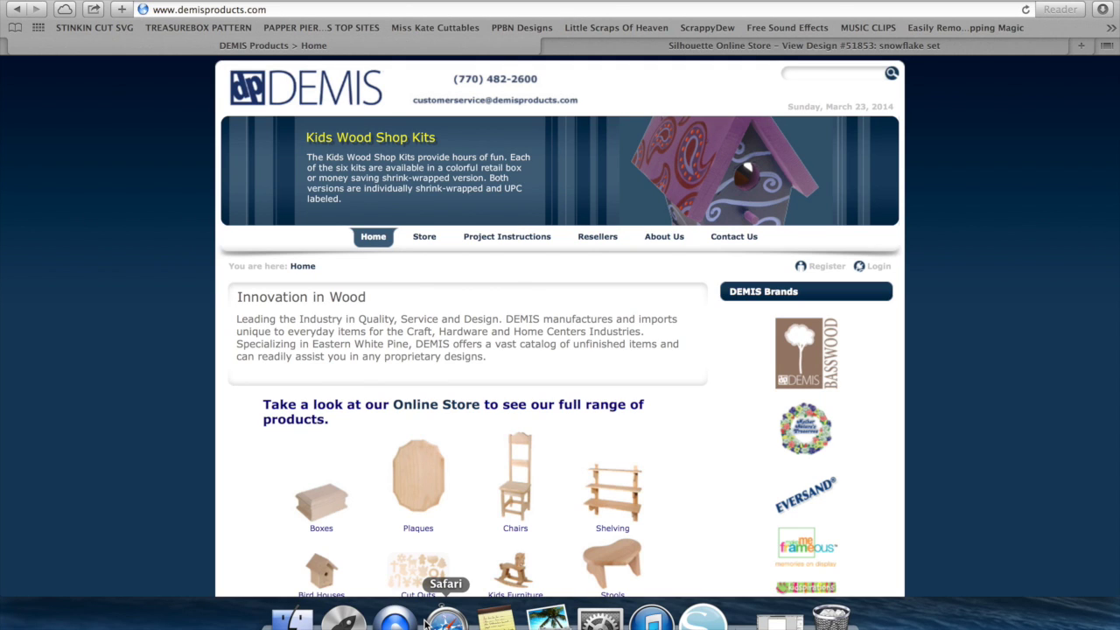
Open the online store's plaque listings and go to the 3/4 PLAQUES category
scroll(495, 448, "down", 3)
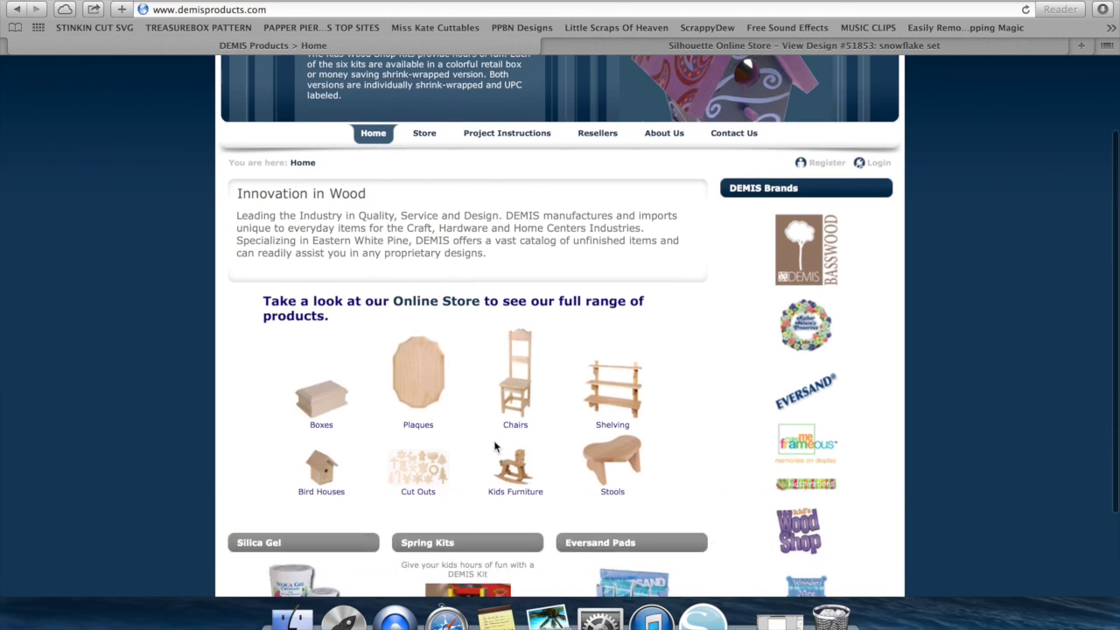
left_click(437, 396)
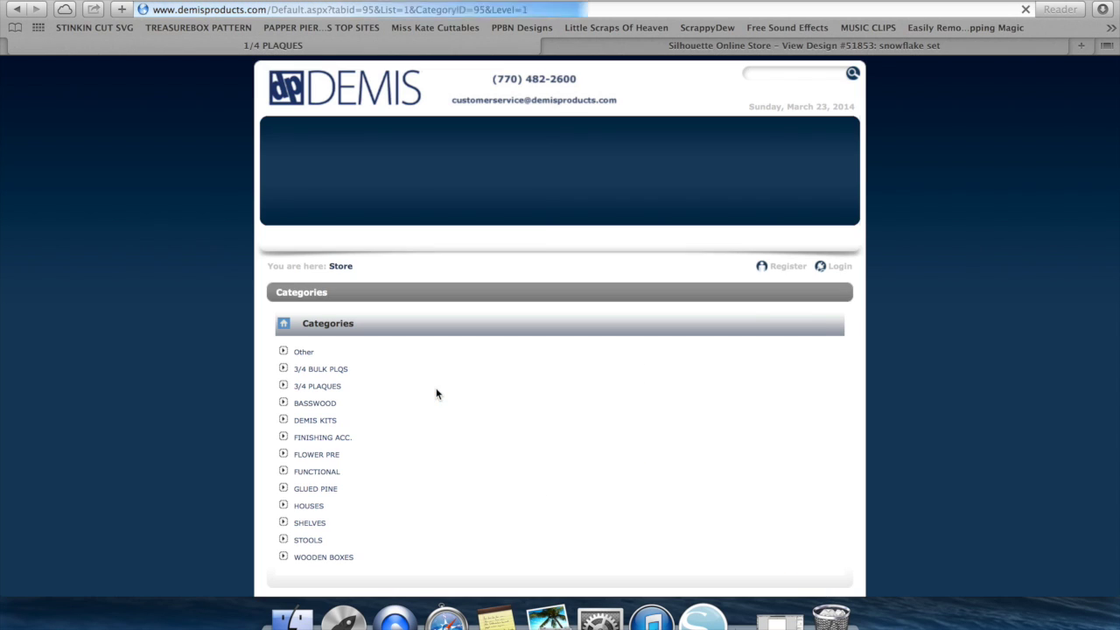
left_click(308, 390)
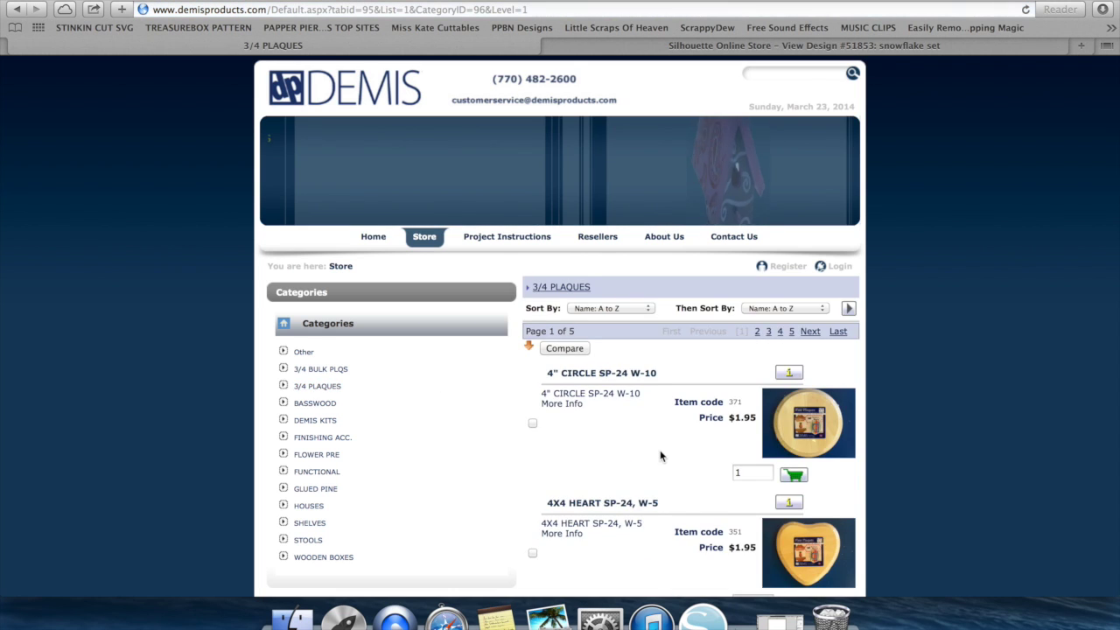
Browse pages 5, 4 and 3 of the 3/4 PLAQUES listings for the large scalloped plaque
scroll(660, 450, "down", 15)
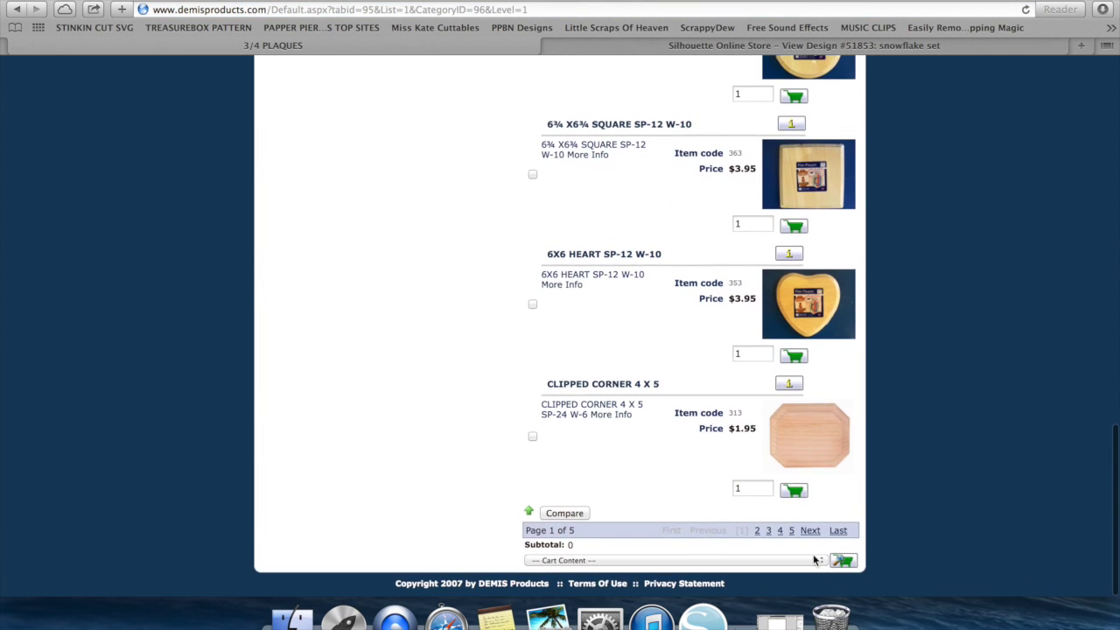
left_click(791, 530)
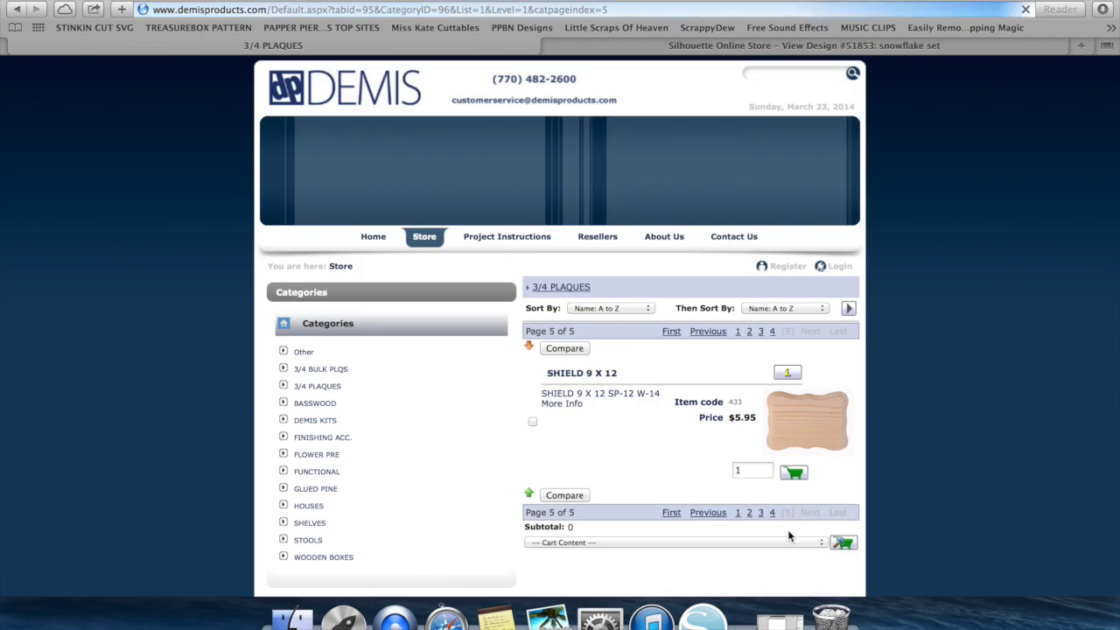
scroll(787, 530, "down", 3)
left_click(773, 388)
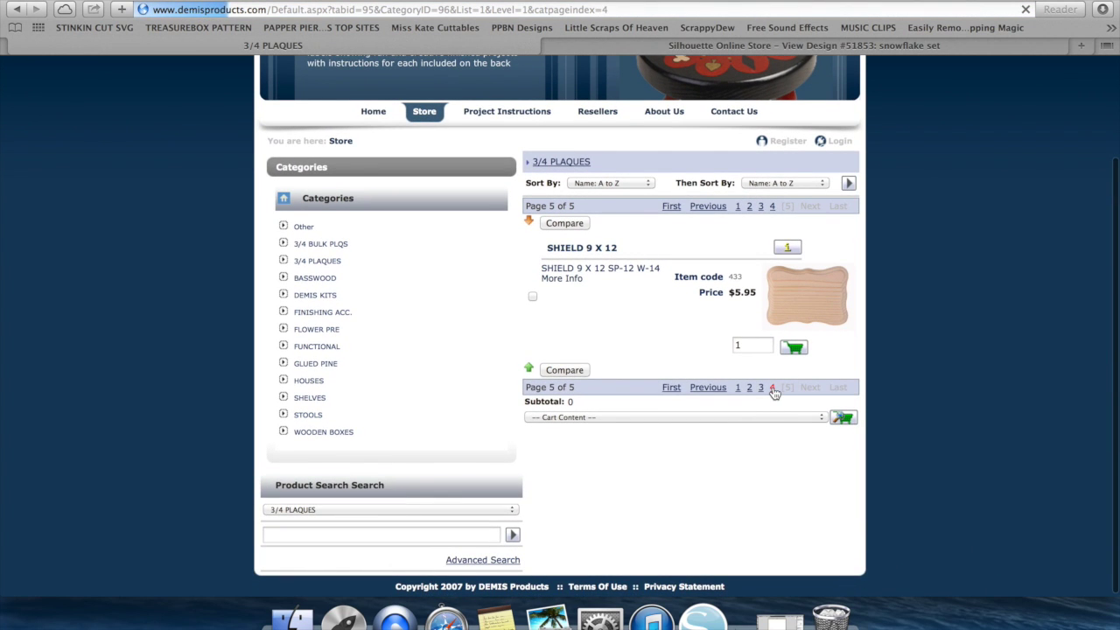
scroll(773, 393, "down", 8)
scroll(773, 393, "down", 15)
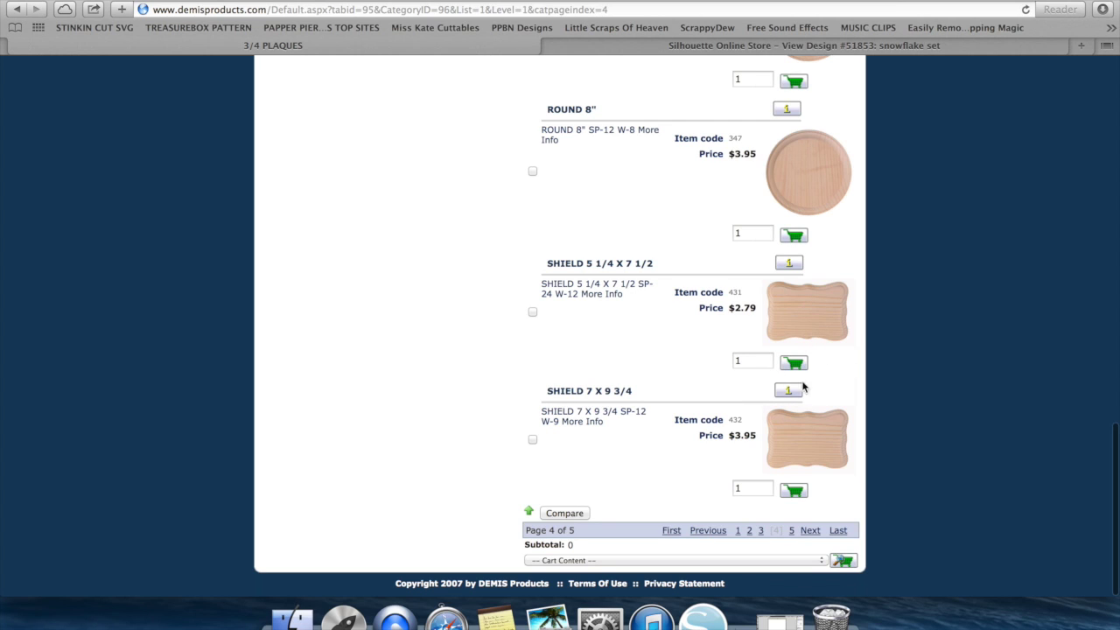
left_click(762, 532)
scroll(762, 531, "down", 10)
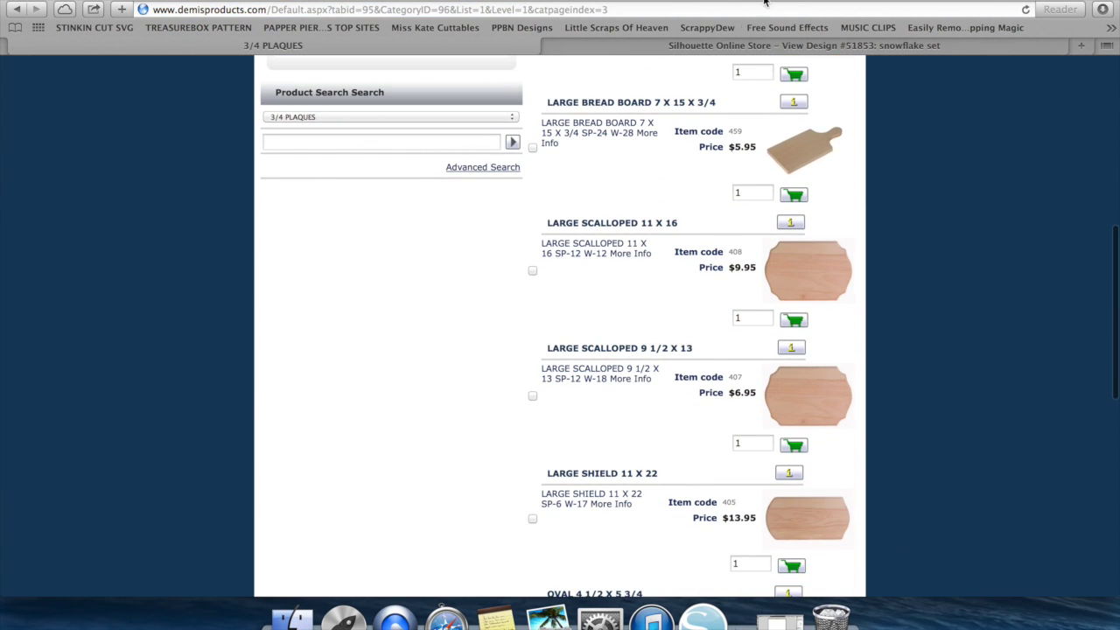
Save the picture of the LARGE SCALLOPED 9 1/2 X 13 plaque to the Desktop as plaque02
left_click(764, 60)
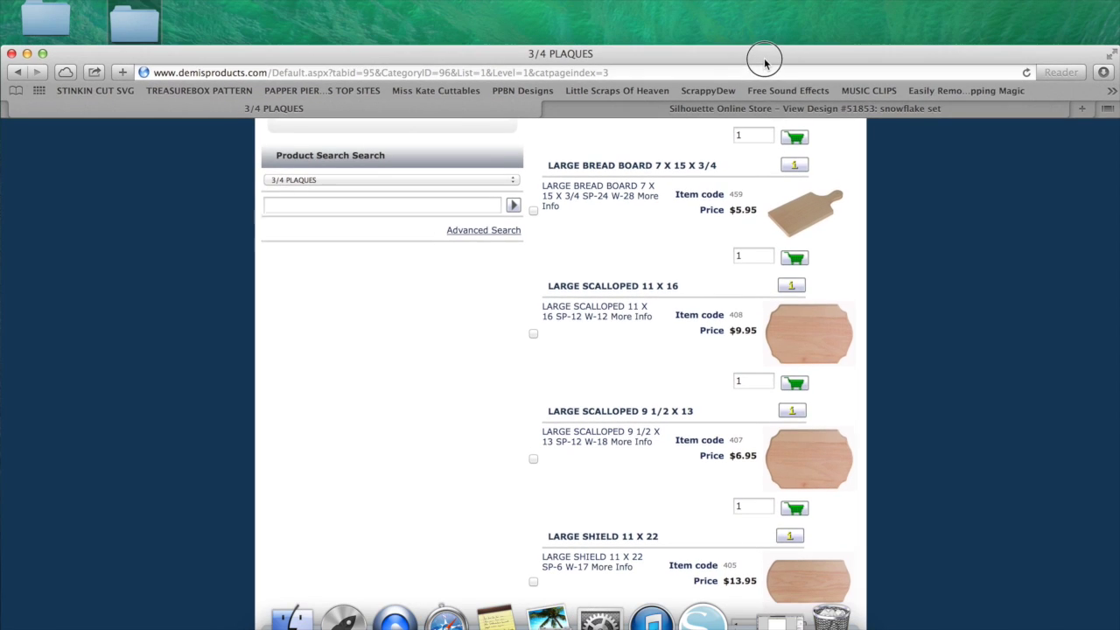
right_click(803, 473)
left_click(857, 513)
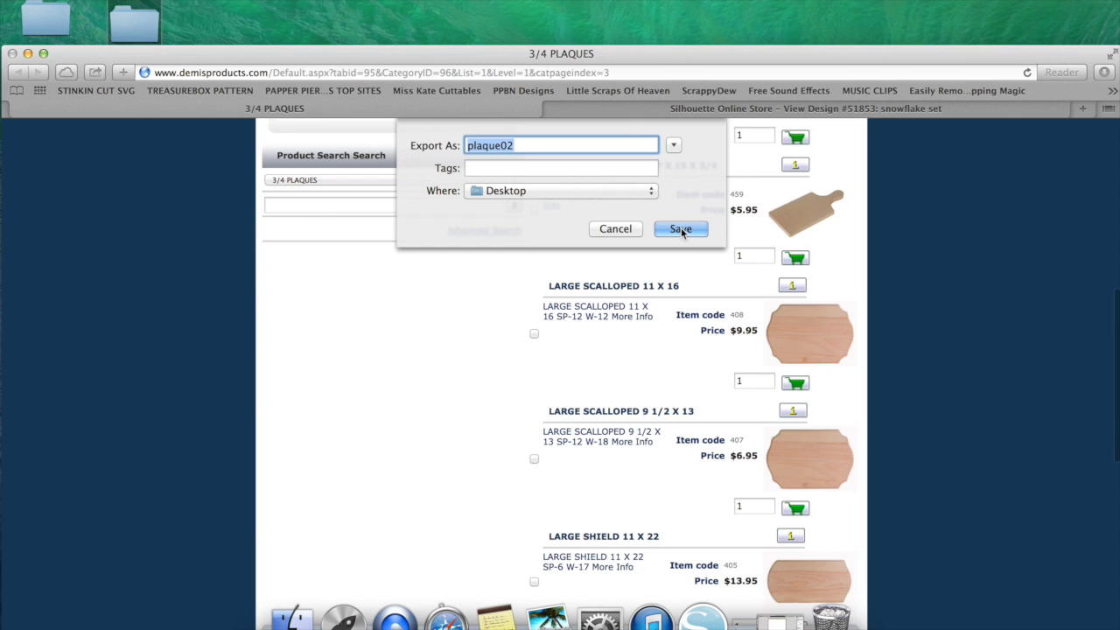
left_click(680, 228)
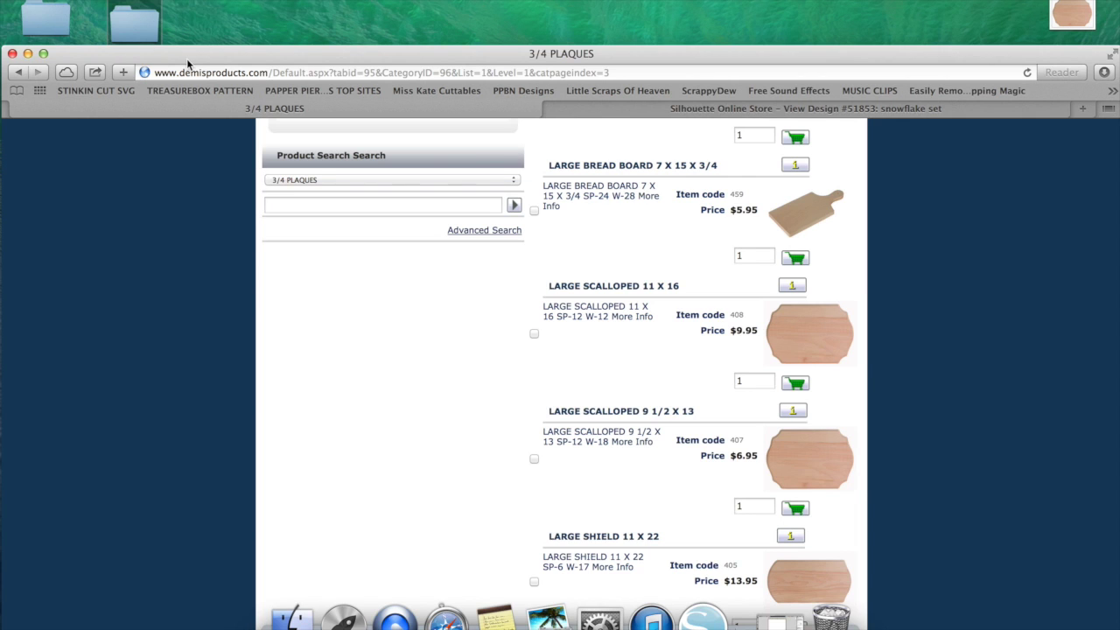
View the snowflake set design page, Design ID #51853, in the Silhouette Online Store
left_click(601, 107)
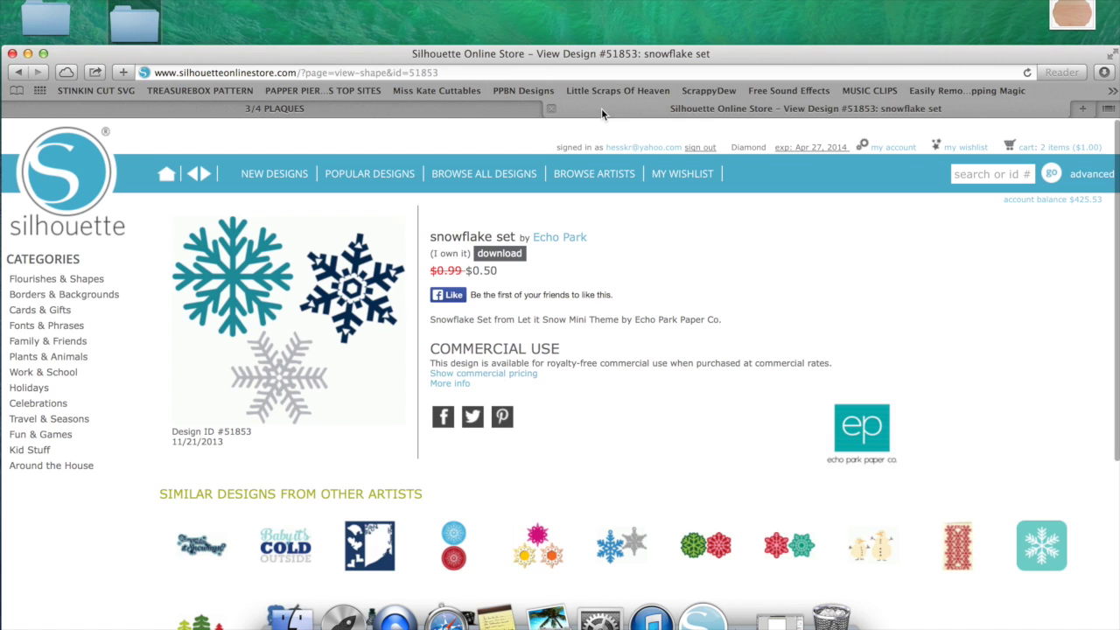
left_click(562, 63)
left_click_drag(563, 63, 564, 1)
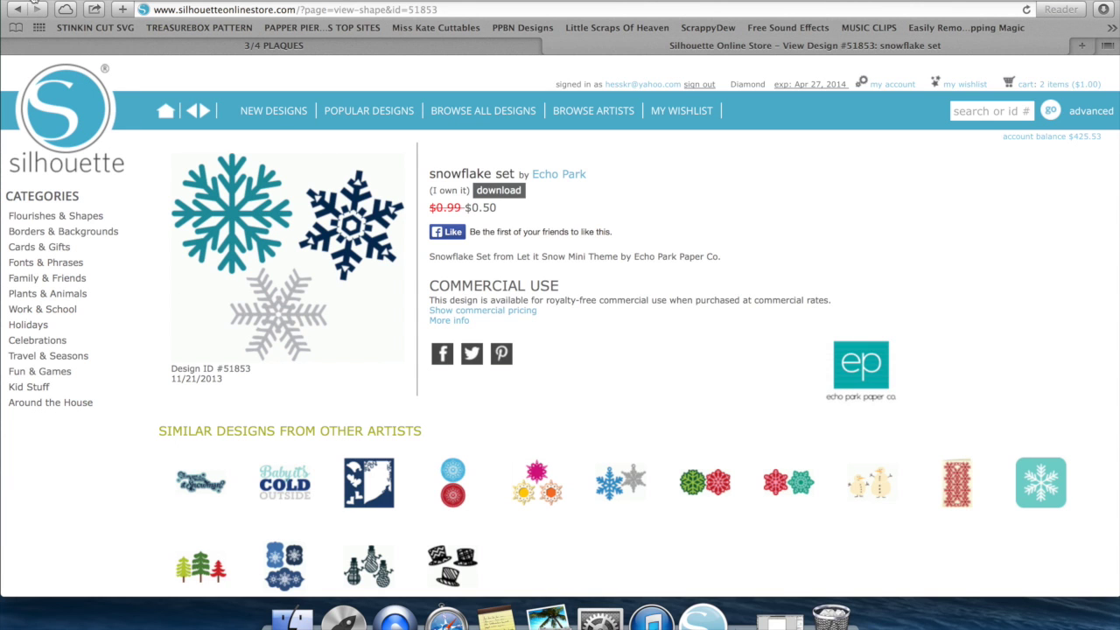
Minimize the browser, switch to Silhouette Studio and place the plaque02 image from the desktop on the 12 x 12 in page
left_click(27, 5)
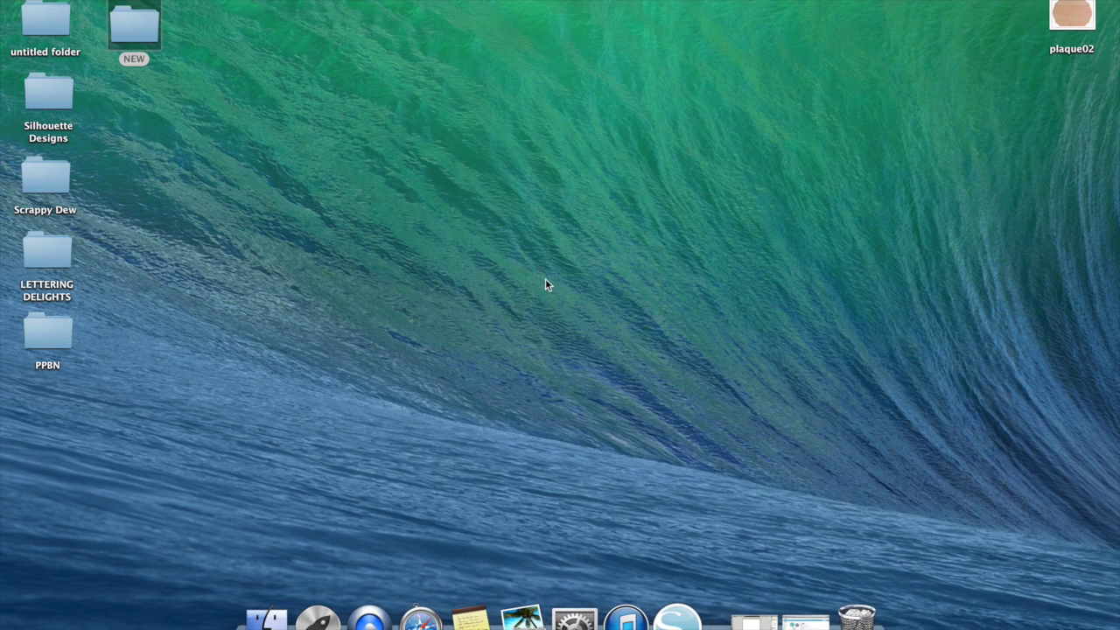
left_click(748, 621)
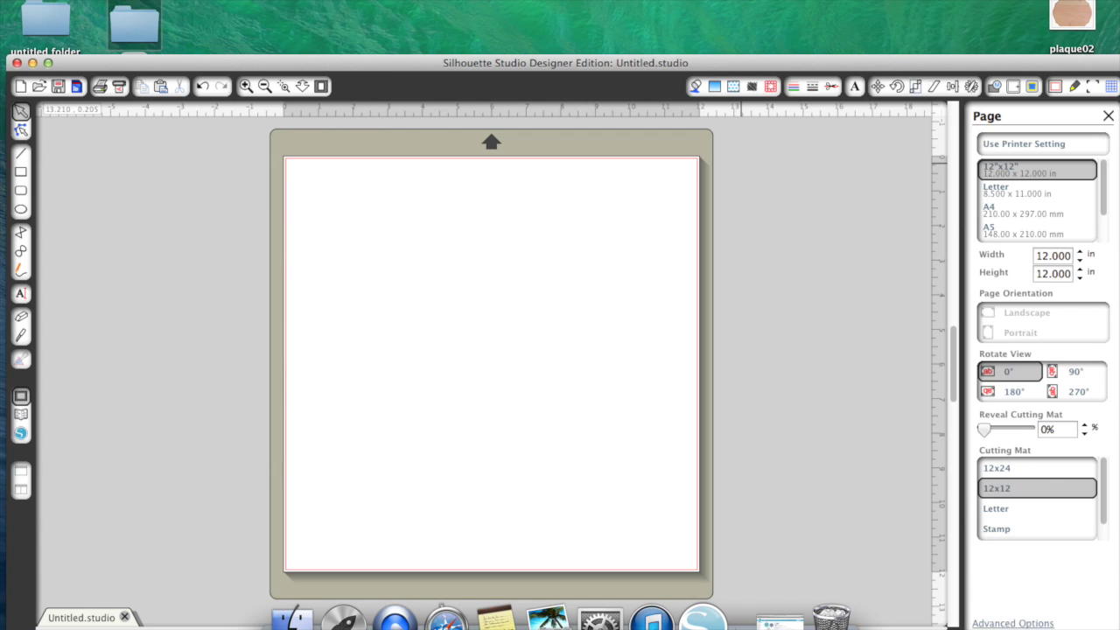
left_click_drag(1075, 26, 475, 331)
left_click_drag(469, 66, 465, 3)
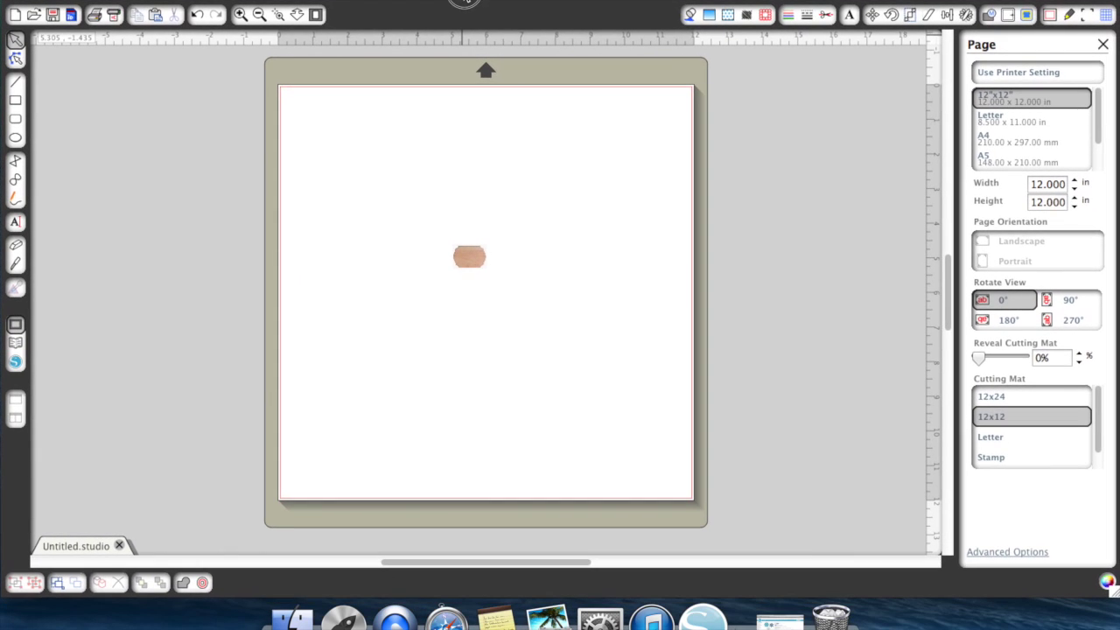
Scale the plaque image to 13.00 in wide by 9.00 in high and shift it slightly on the page
left_click(473, 267)
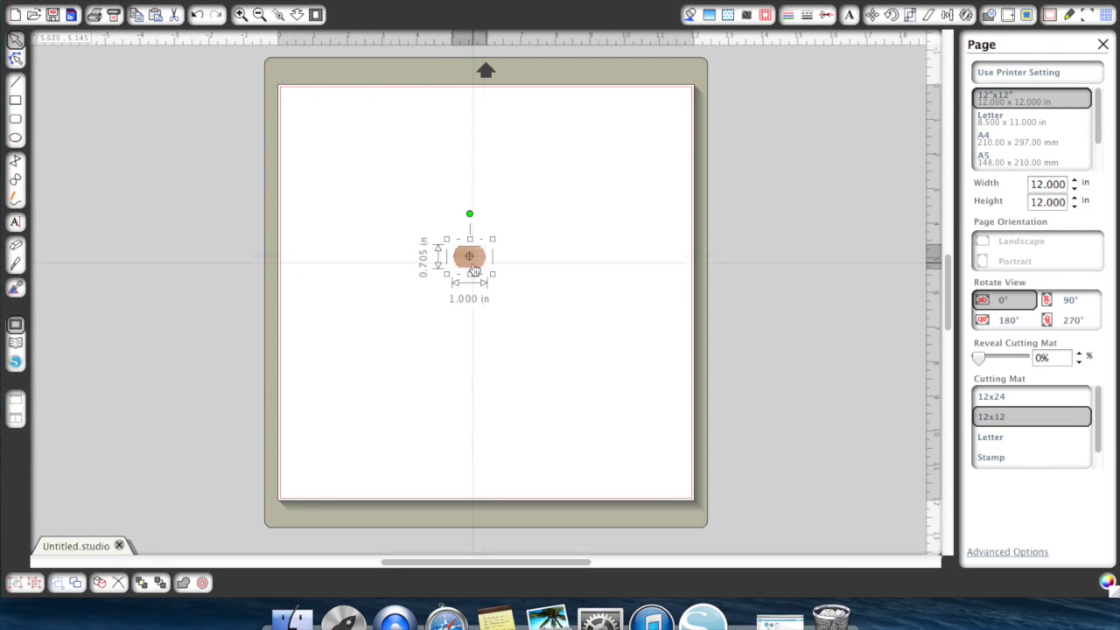
left_click(911, 15)
left_click(1066, 252)
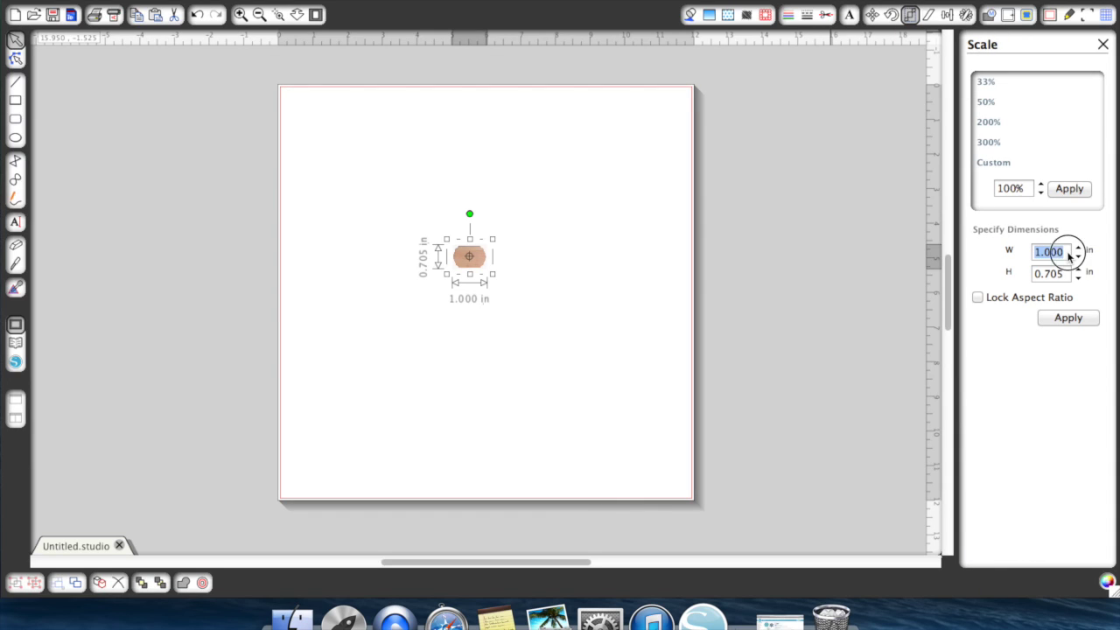
type("13")
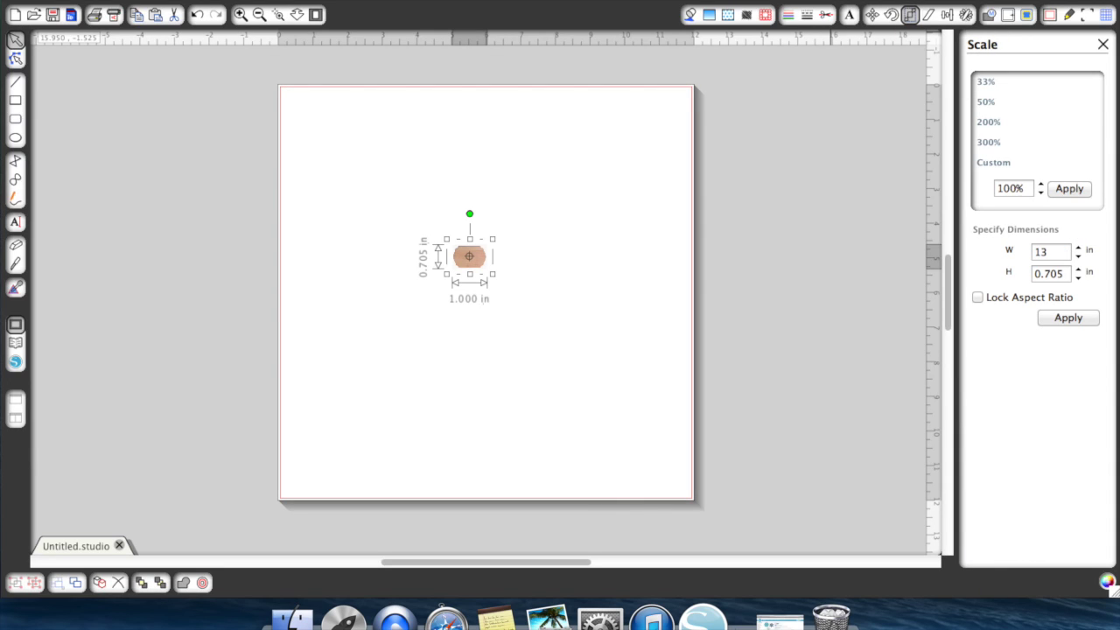
type(".00")
key("Tab")
type("9.00")
key("Return")
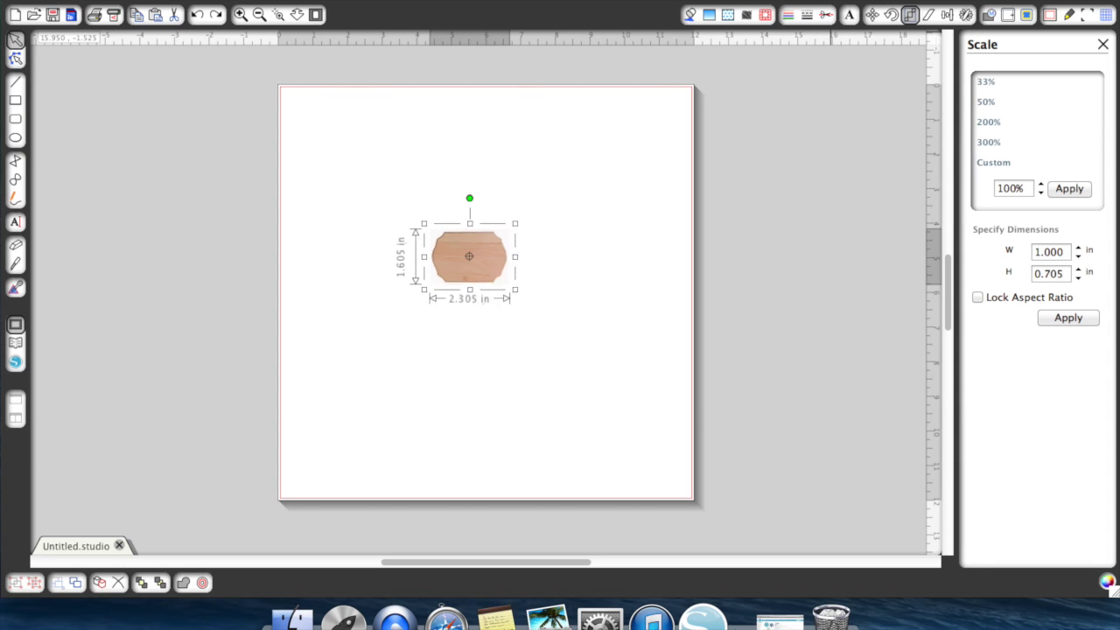
left_click_drag(530, 334, 556, 351)
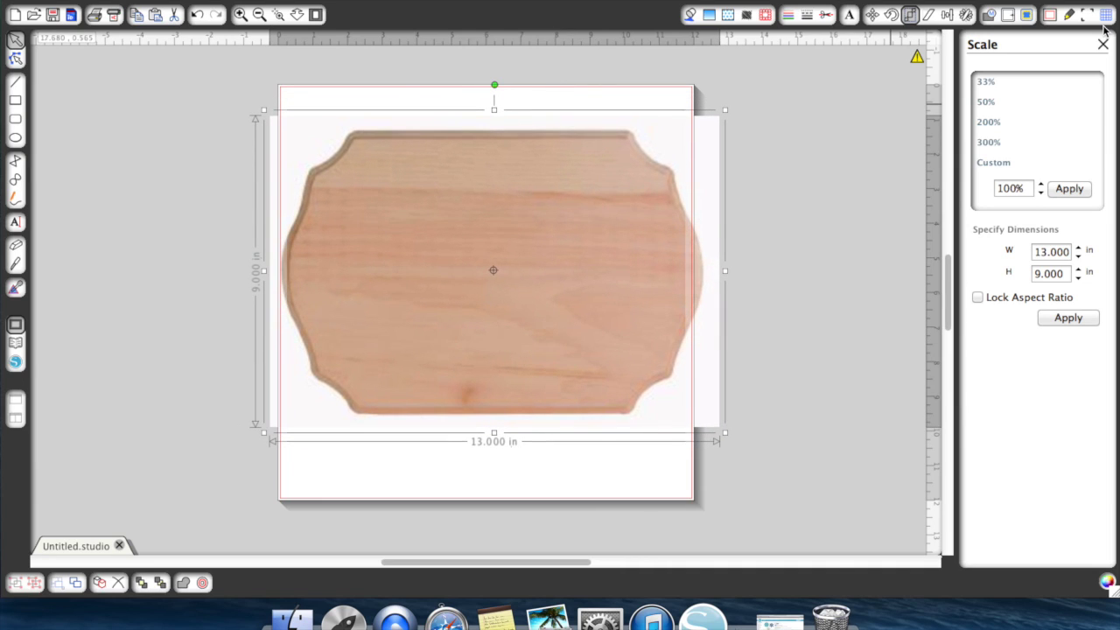
Define a trace area about 14.9 x 11.2 in around the whole plaque, with High Pass Filter off and threshold at 85%
left_click(1027, 15)
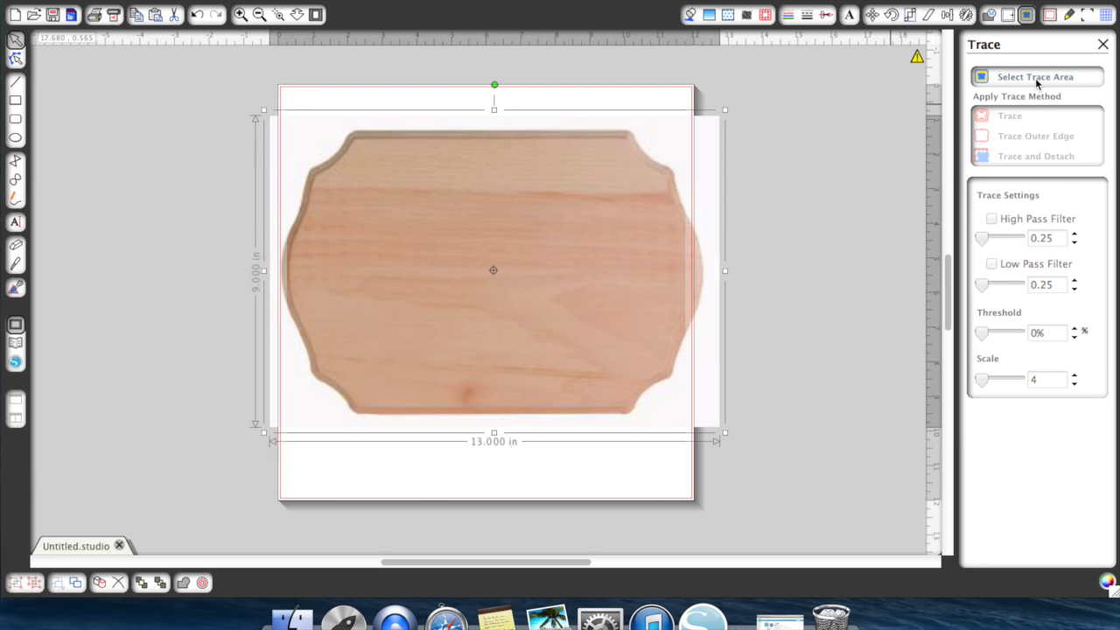
left_click(1034, 78)
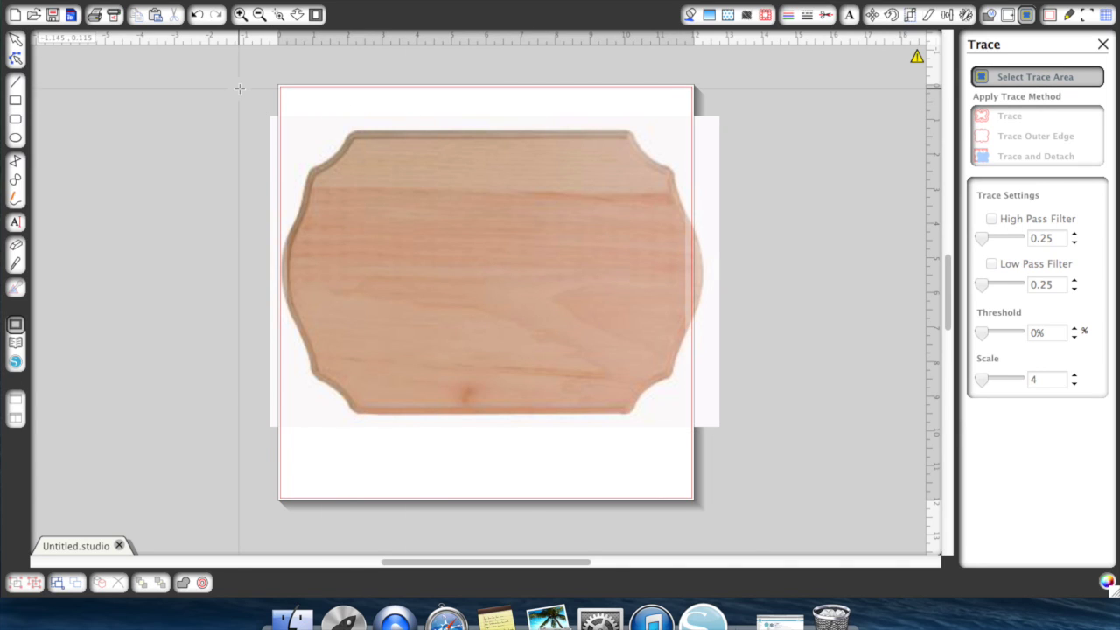
mouse_move(239, 89)
left_mouse_down()
mouse_move(490, 113)
mouse_move(640, 210)
mouse_move(726, 360)
mouse_move(757, 478)
left_mouse_up()
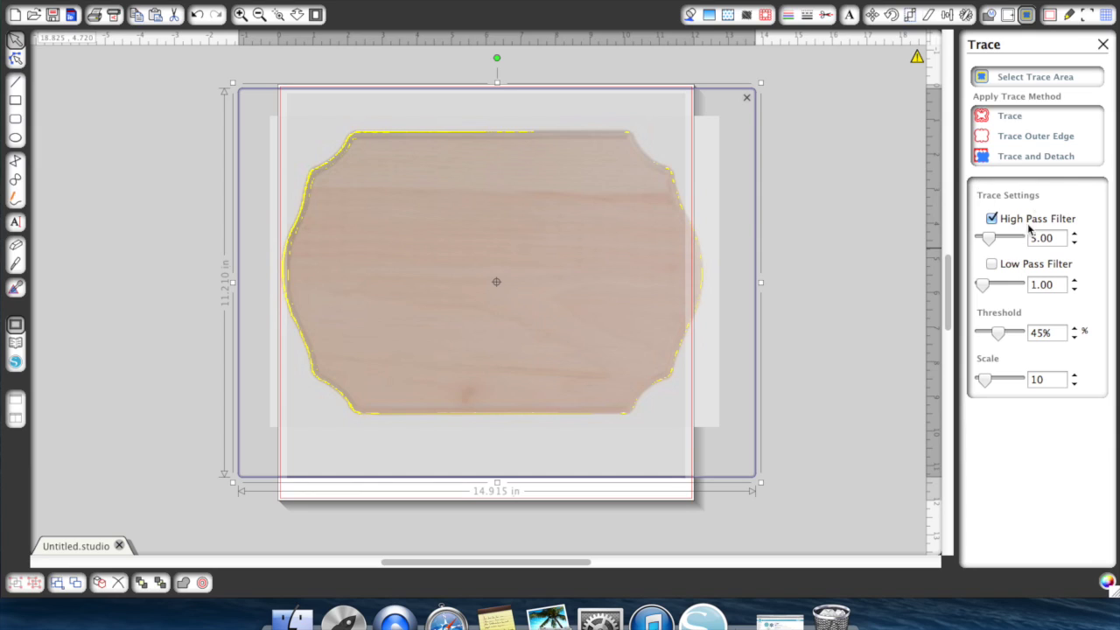
left_click(991, 218)
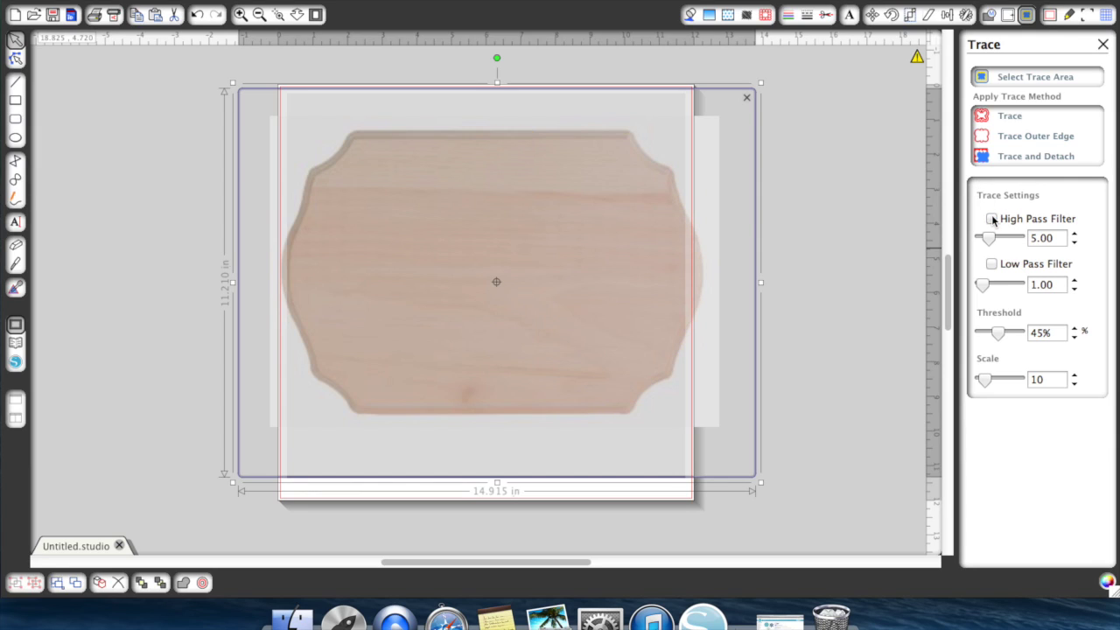
left_click_drag(997, 340, 1013, 342)
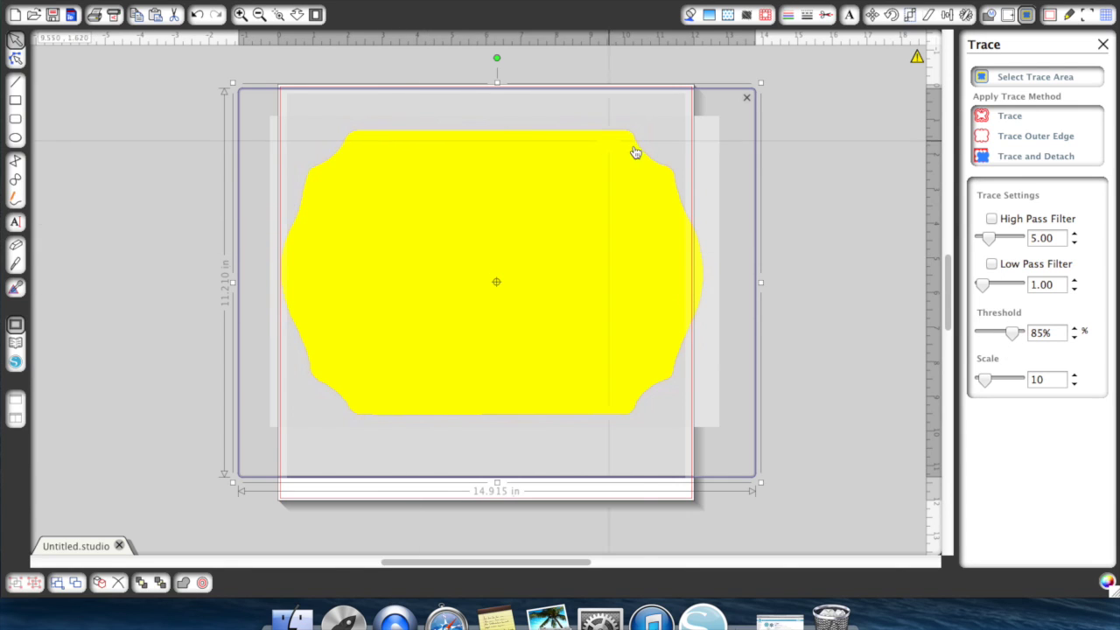
Trace the plaque's outer edge, then move the source image off the outline and delete it
left_click(1035, 138)
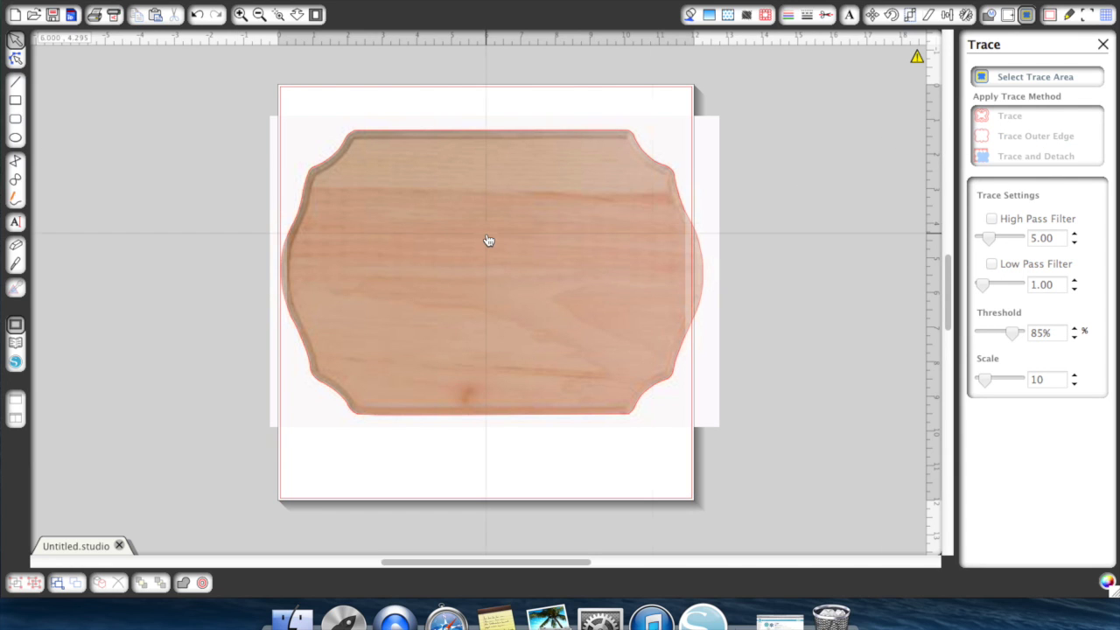
left_click_drag(492, 234, 949, 229)
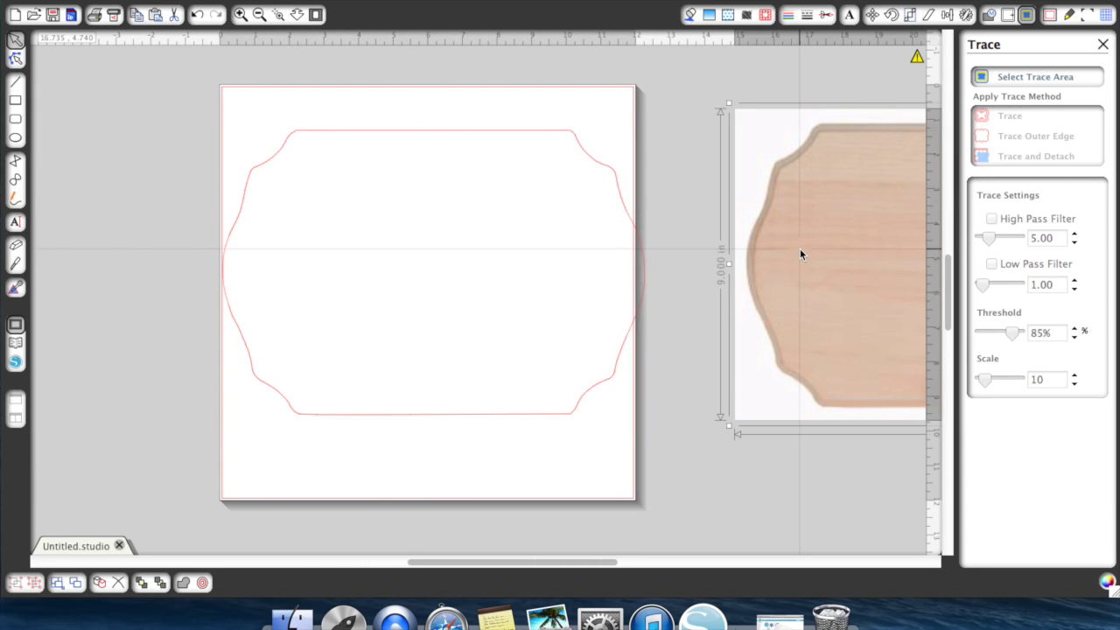
key("Delete")
Create an internal offset of the traced plaque outline at a distance of 1.000 in with round corners
left_click(488, 139)
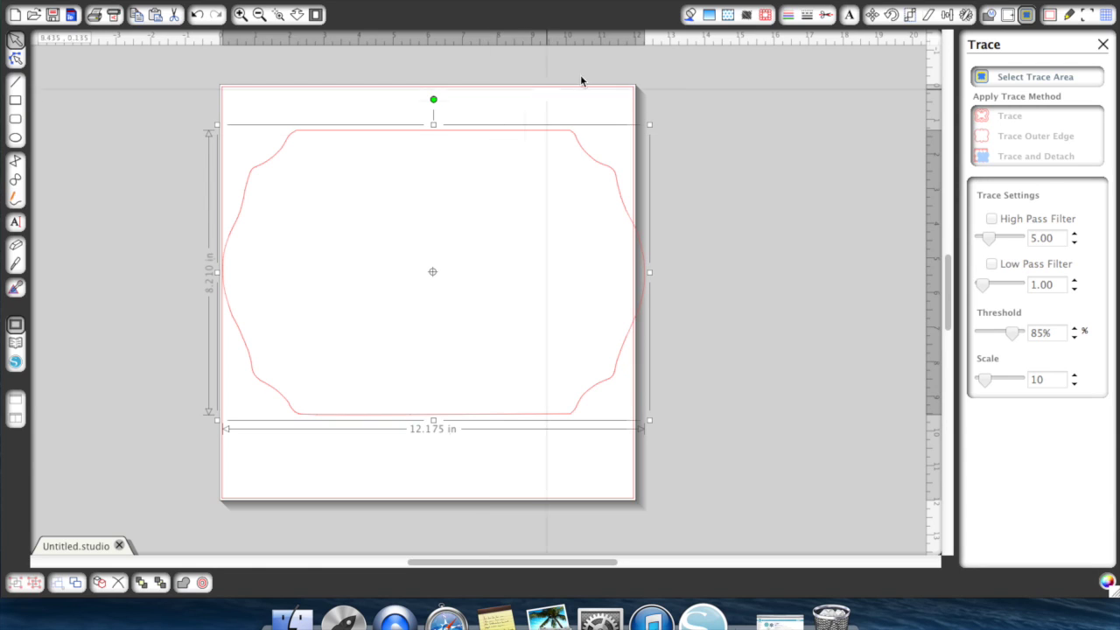
left_click(1007, 16)
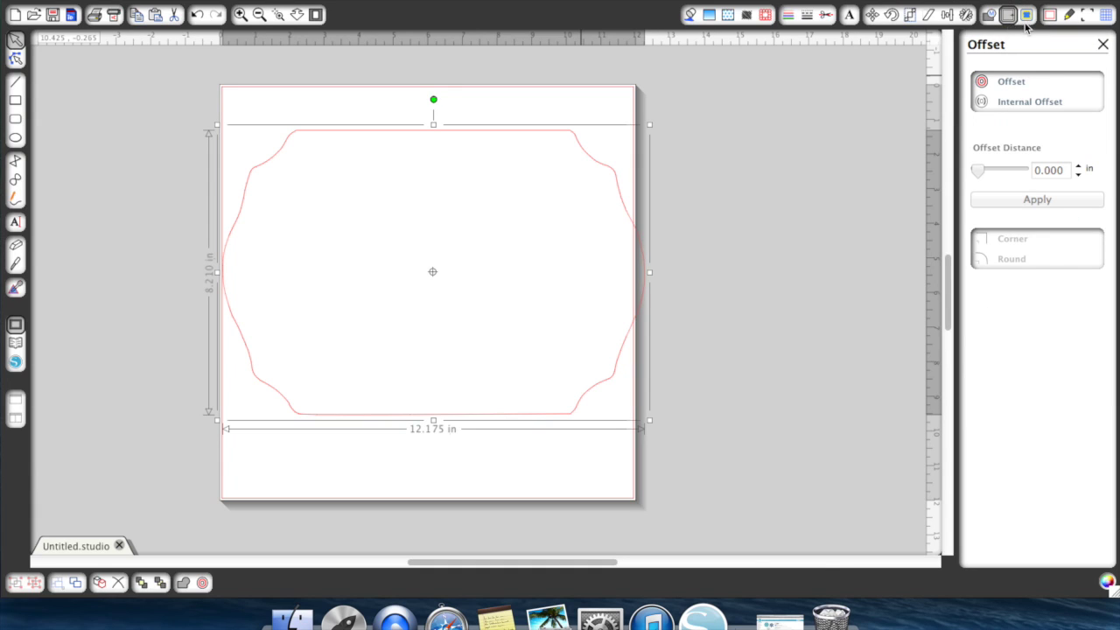
left_click(1023, 104)
left_click(1079, 167)
left_click(1079, 166)
left_click(1079, 167)
left_click(1079, 166)
left_click(1079, 166)
left_click(1078, 166)
left_click(1078, 166)
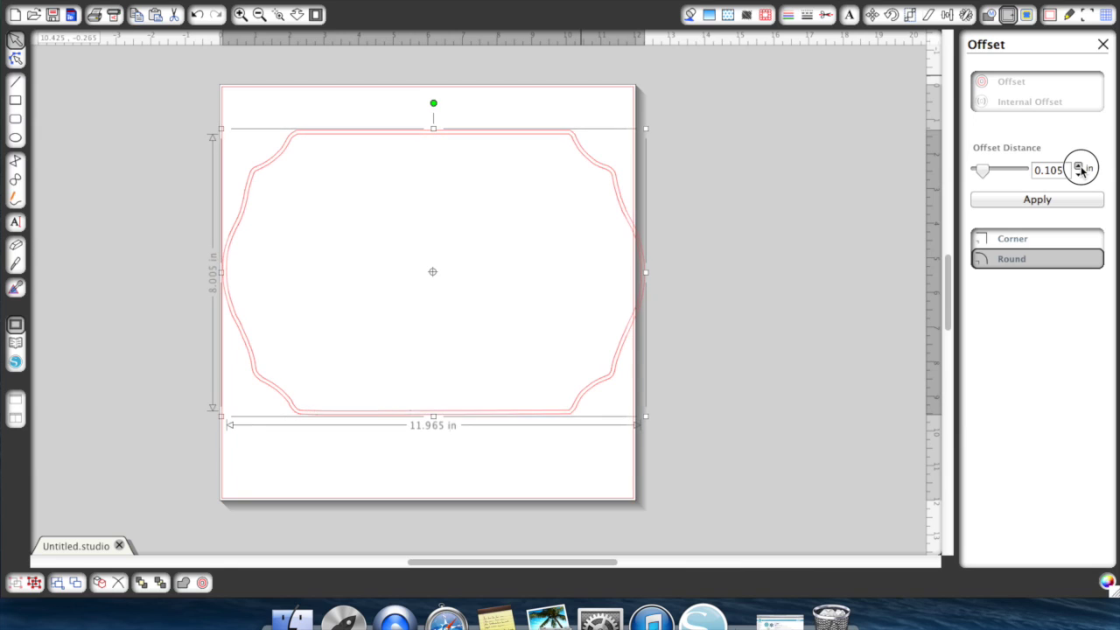
left_click(1079, 166)
left_click(1079, 166)
left_click(1078, 166)
left_click(1079, 166)
left_click(1079, 166)
left_click(1078, 166)
left_click(1078, 166)
left_click(1078, 166)
left_click(1079, 166)
left_click(1078, 166)
left_click(1078, 166)
left_click(1078, 166)
left_click(1079, 167)
left_click(1078, 166)
left_click(1078, 166)
left_click(1079, 166)
left_click(1079, 166)
left_click(1078, 167)
left_click(1079, 166)
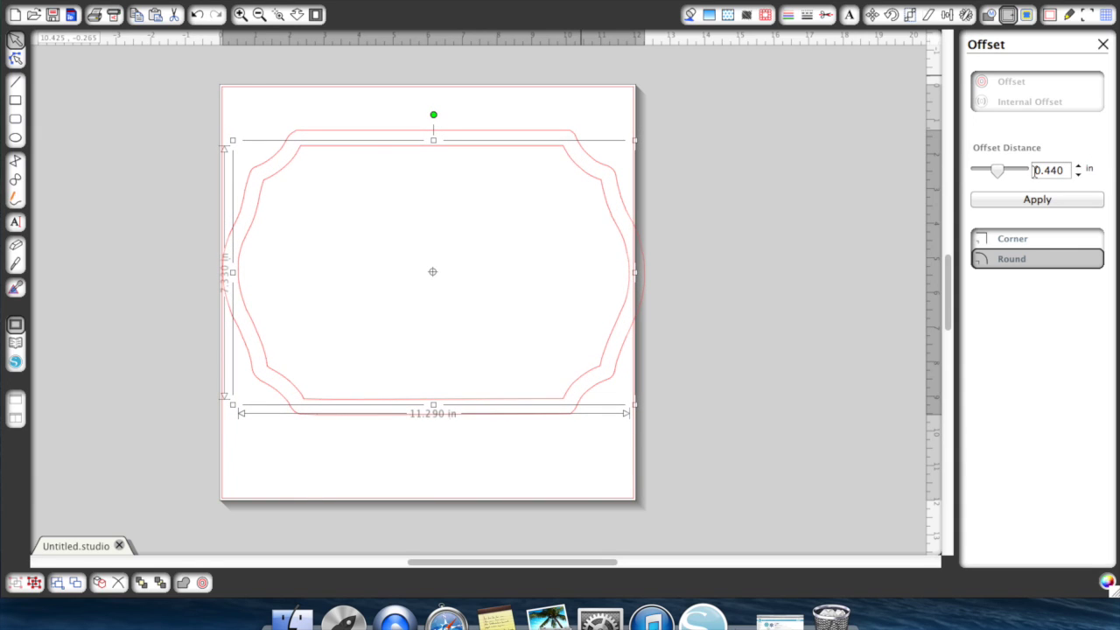
left_click_drag(1001, 173, 1021, 172)
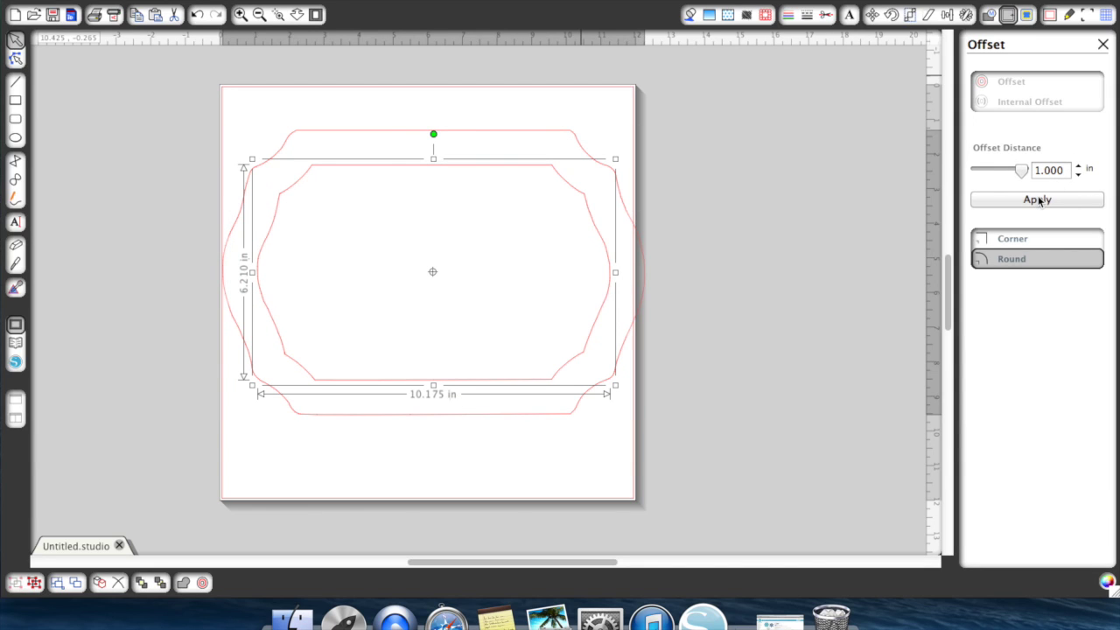
left_click(1037, 199)
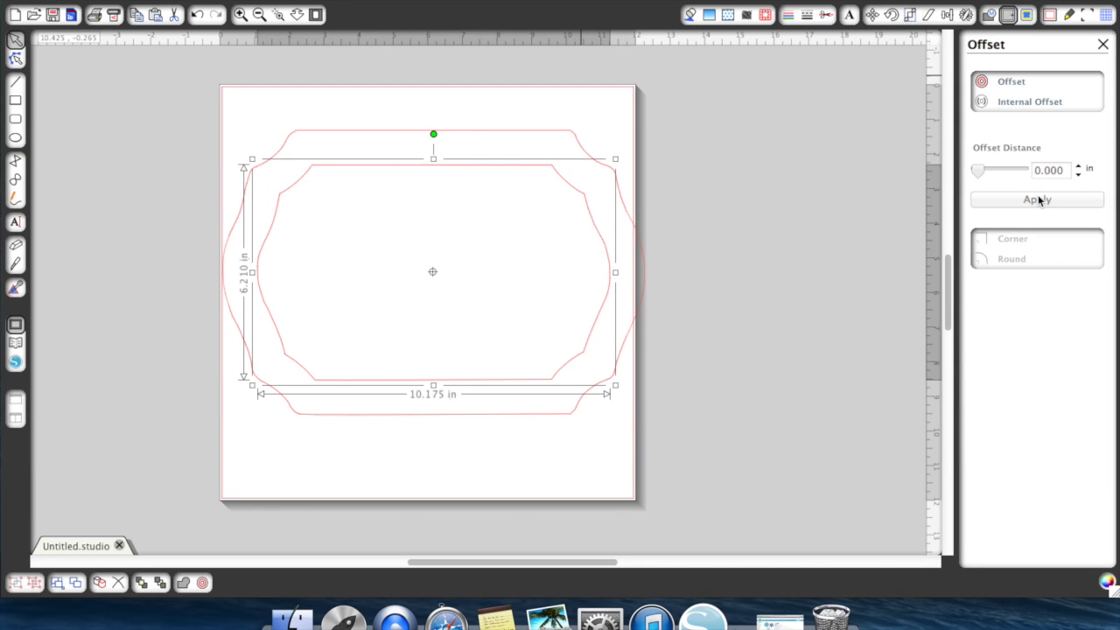
Delete the outer traced plaque outline, keeping only the inner offset outline on the page
left_click(547, 133)
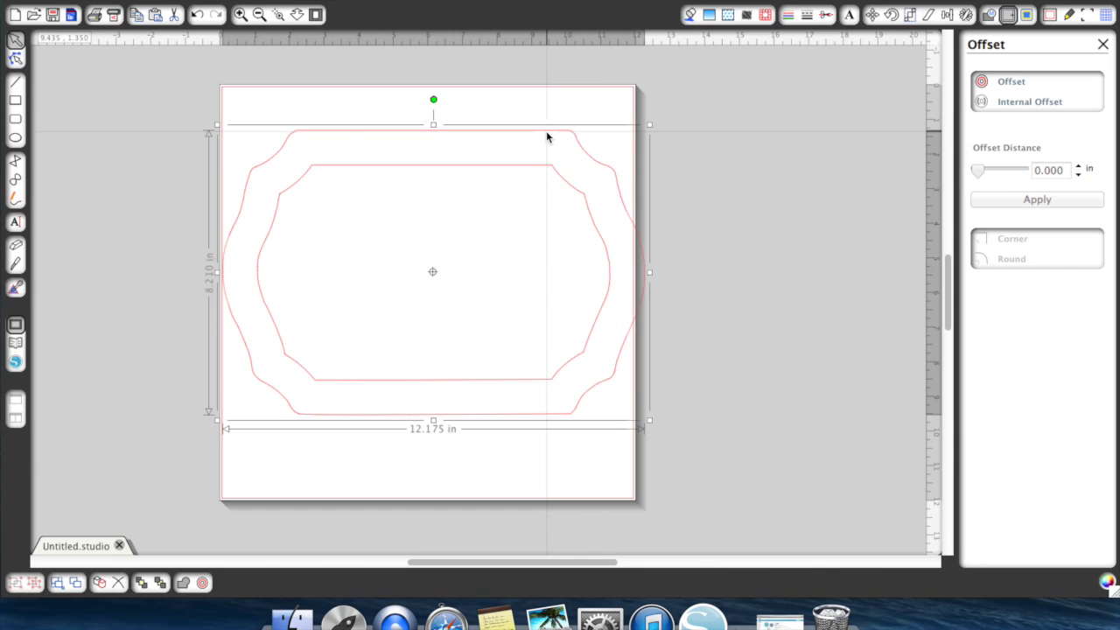
key("Delete")
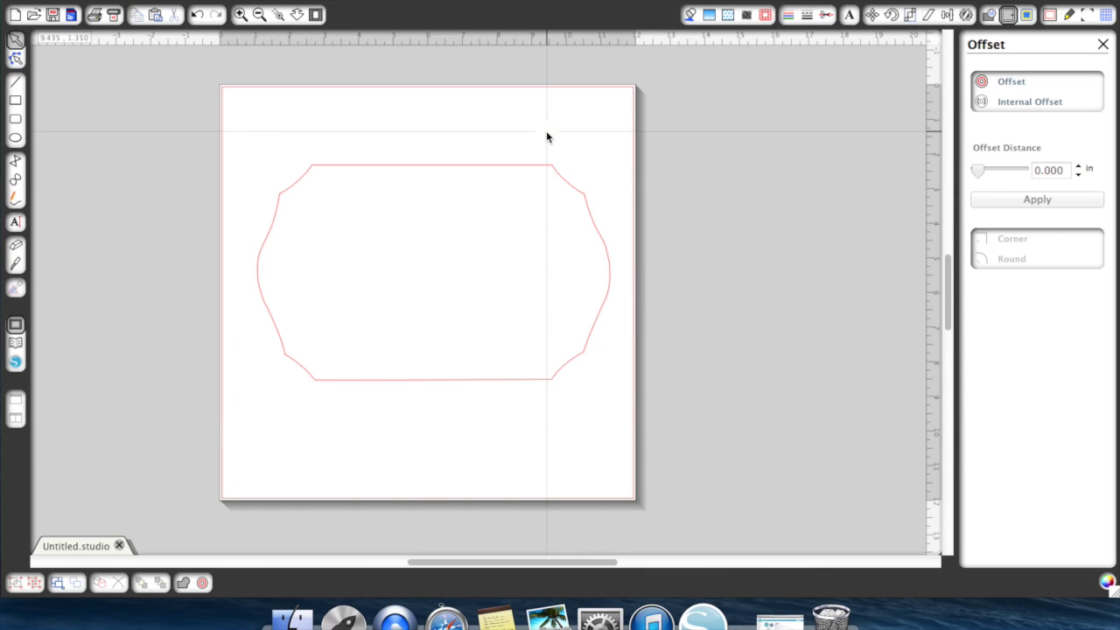
left_click(442, 167)
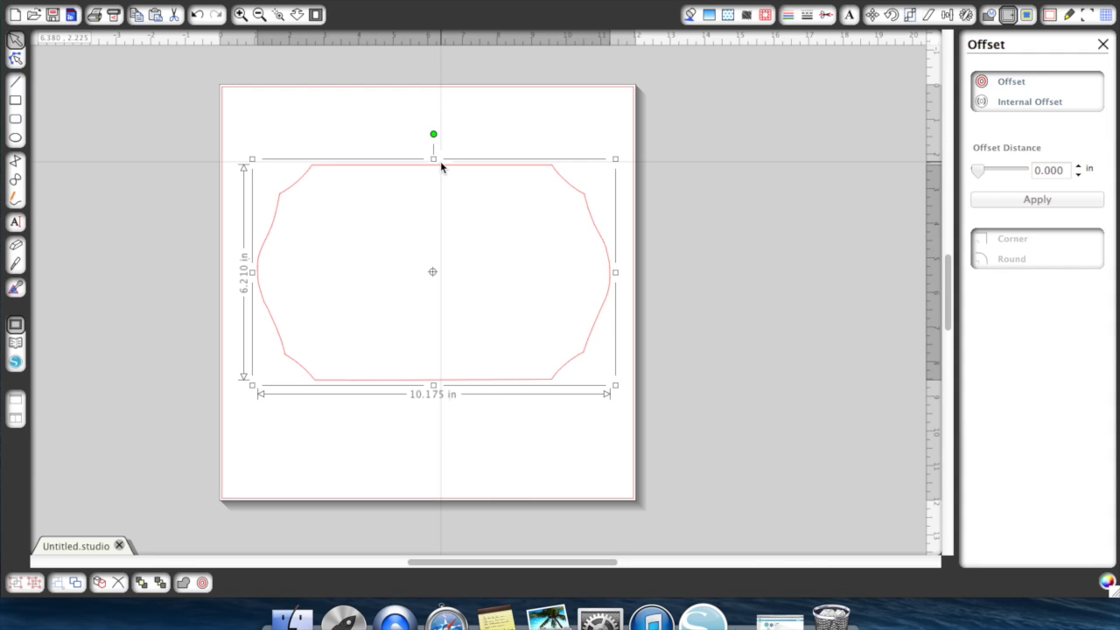
Search the design library for "snowflake" and add the teal and navy "snowflake set" to the page
left_click(15, 346)
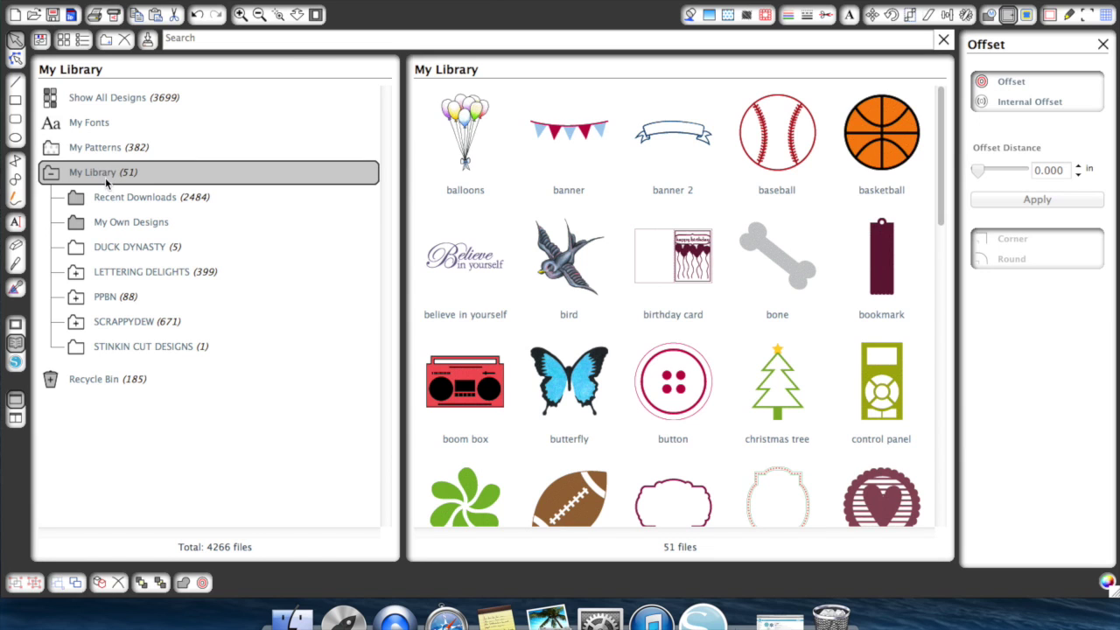
left_click(234, 40)
type("sno")
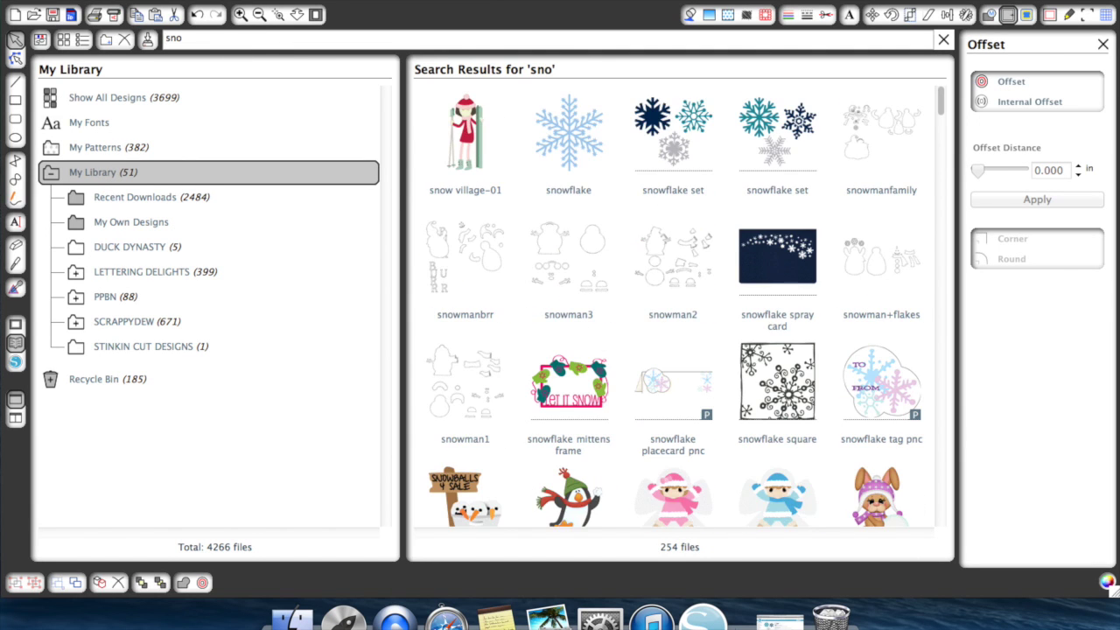
type("wflake")
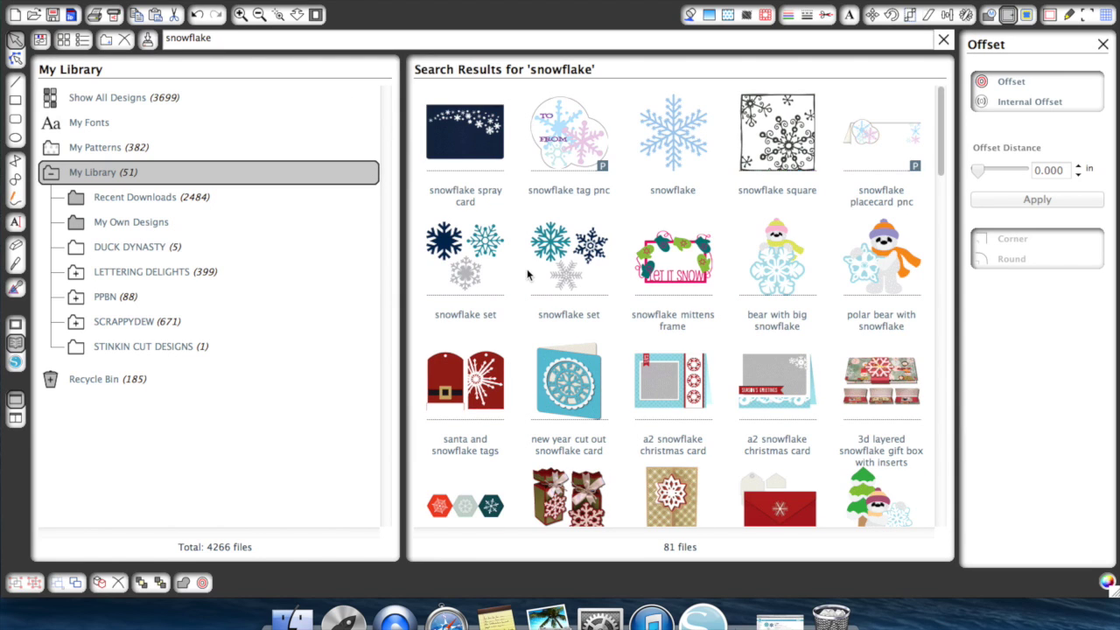
double_click(554, 259)
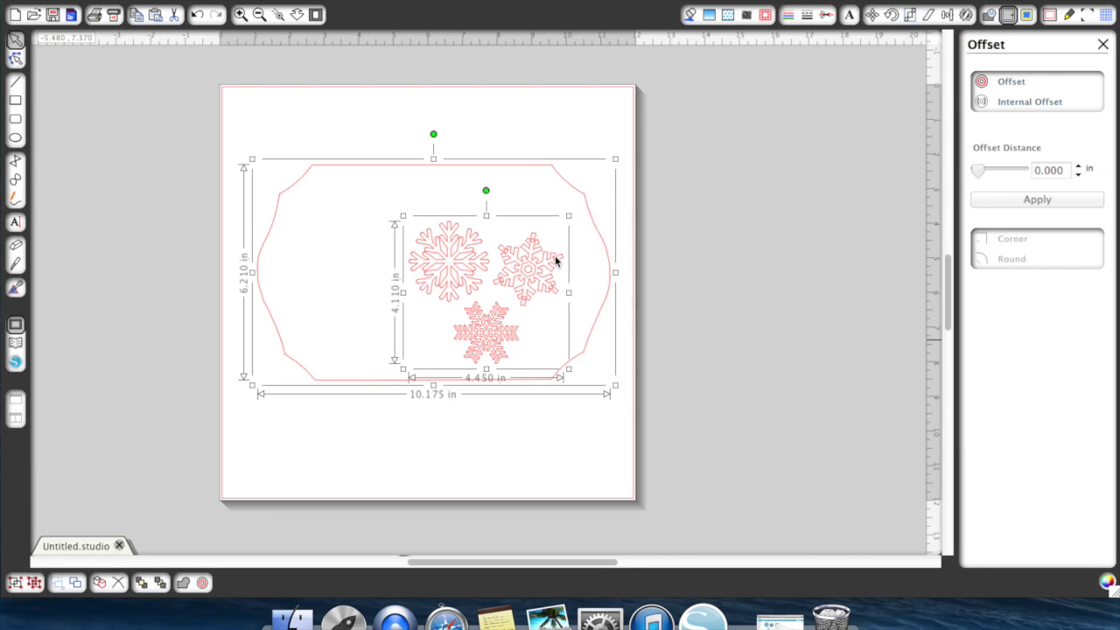
Move the snowflake set off the page, beside its upper right corner
mouse_move(534, 278)
left_mouse_down()
mouse_move(707, 183)
mouse_move(729, 201)
mouse_move(510, 257)
mouse_move(537, 260)
left_mouse_up()
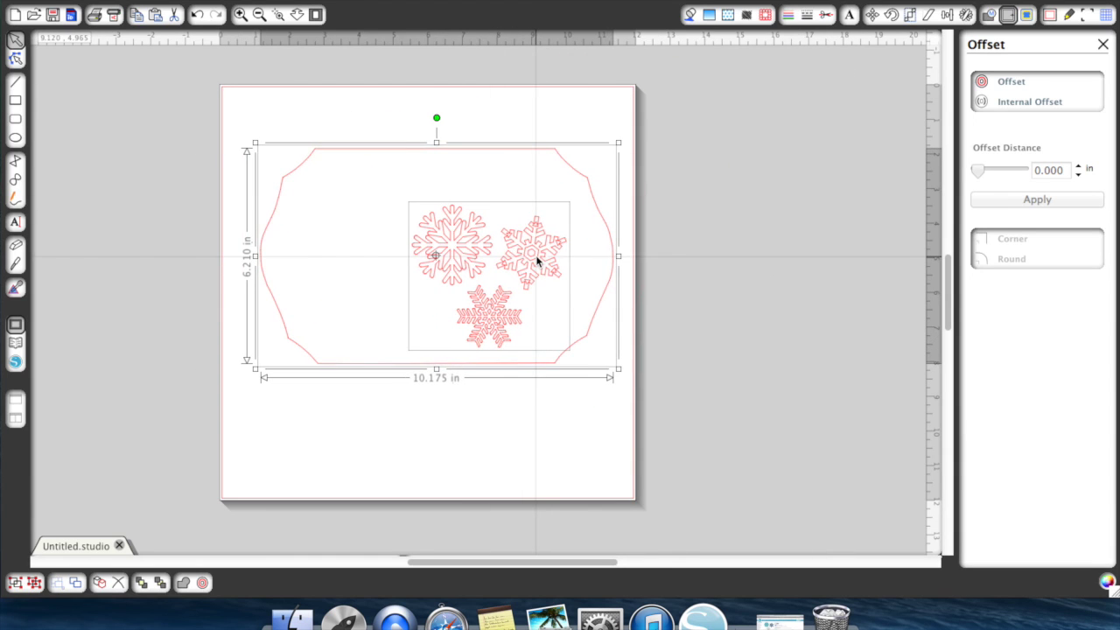
left_click(799, 389)
left_click_drag(528, 238, 770, 154)
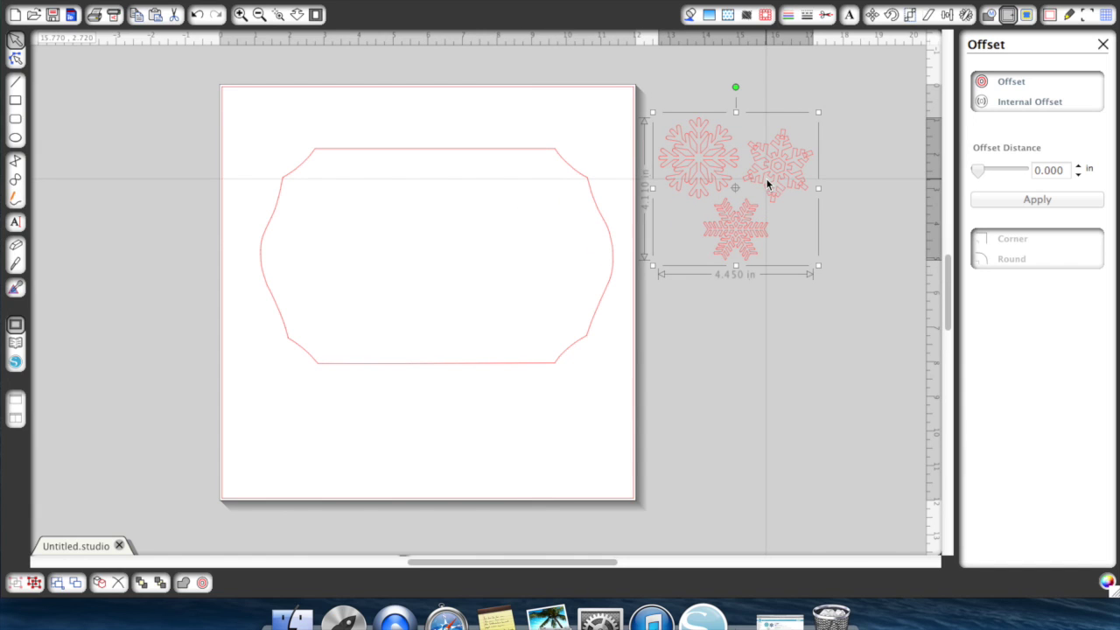
Make three duplicates of the snowflake set beside the page
right_click(767, 183)
left_click(818, 284)
right_click(771, 179)
left_click(830, 284)
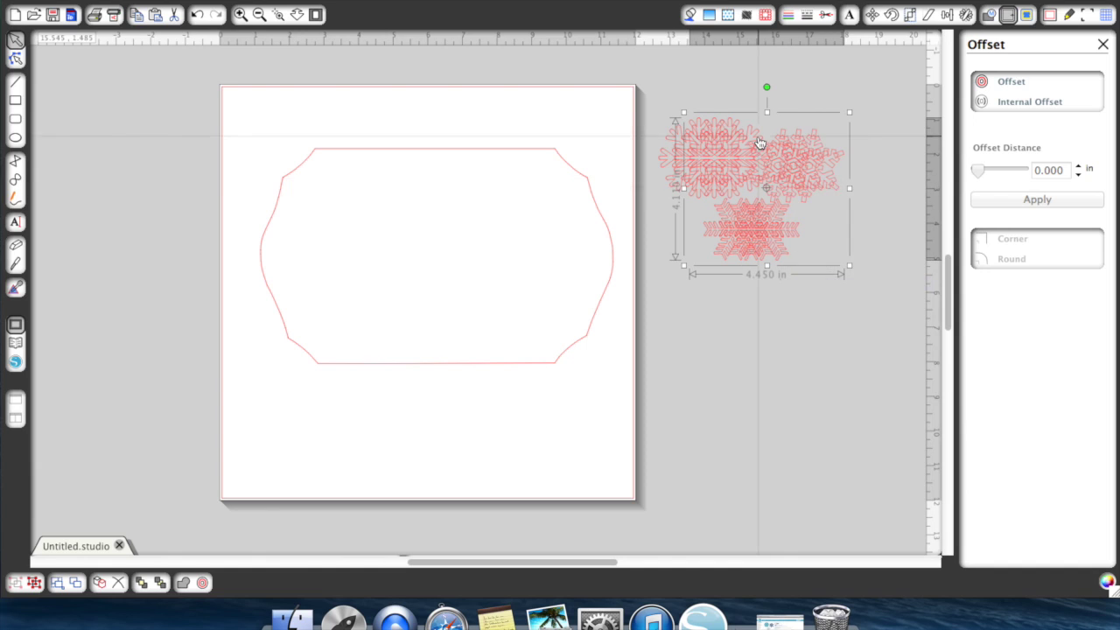
right_click(762, 160)
left_click(808, 274)
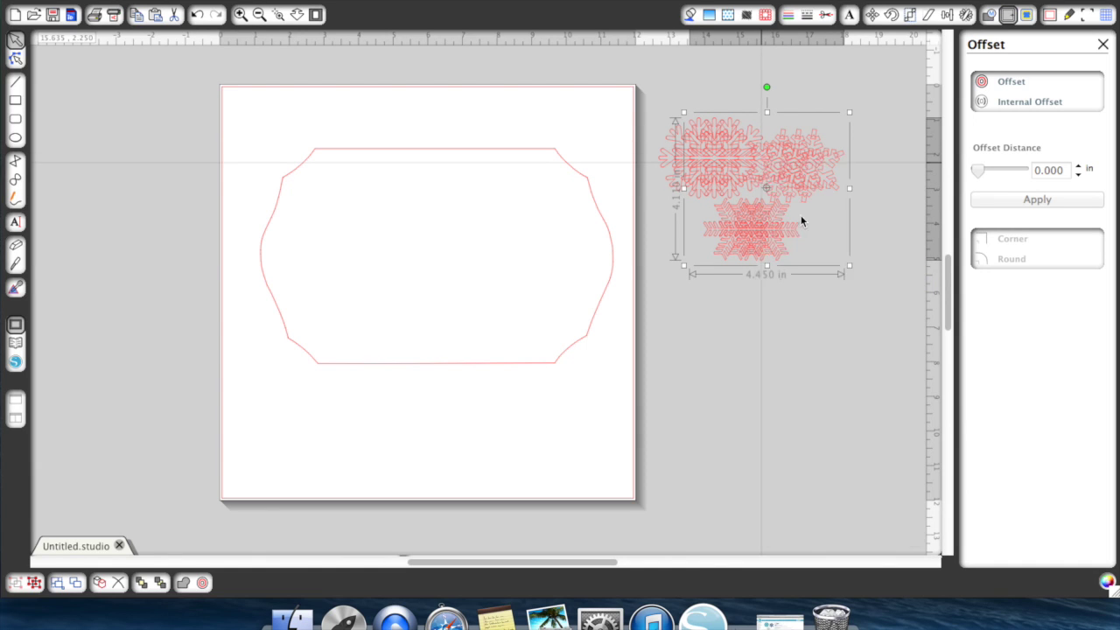
right_click(782, 164)
left_click(837, 272)
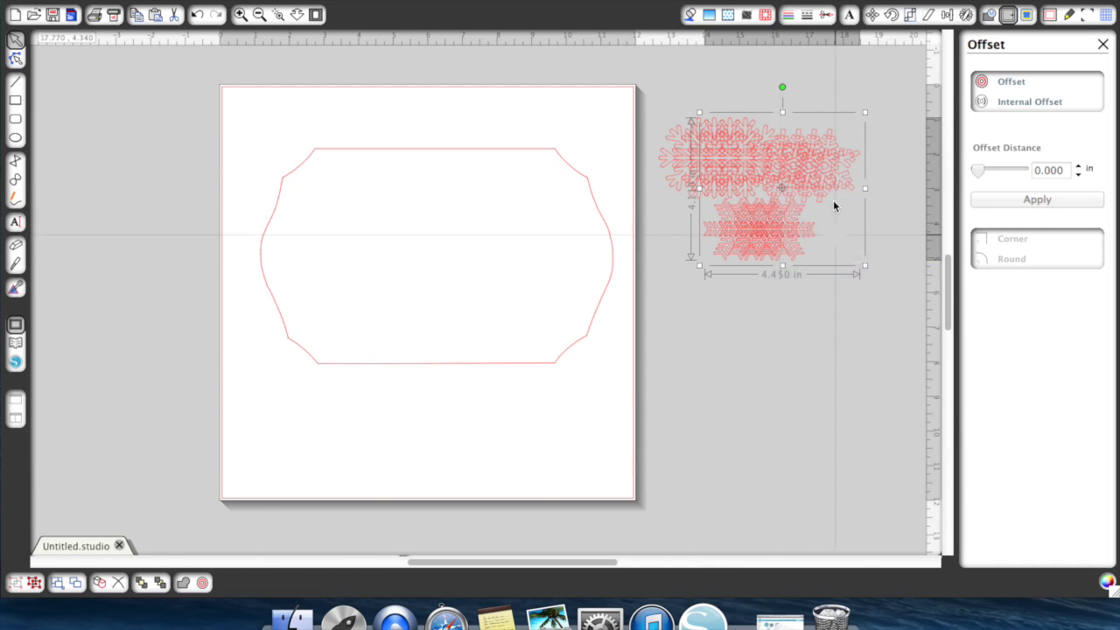
Spread the four snowflake sets apart beside the page, placing one over the page's lower right corner
left_click_drag(824, 170, 840, 425)
left_click_drag(769, 238, 918, 175)
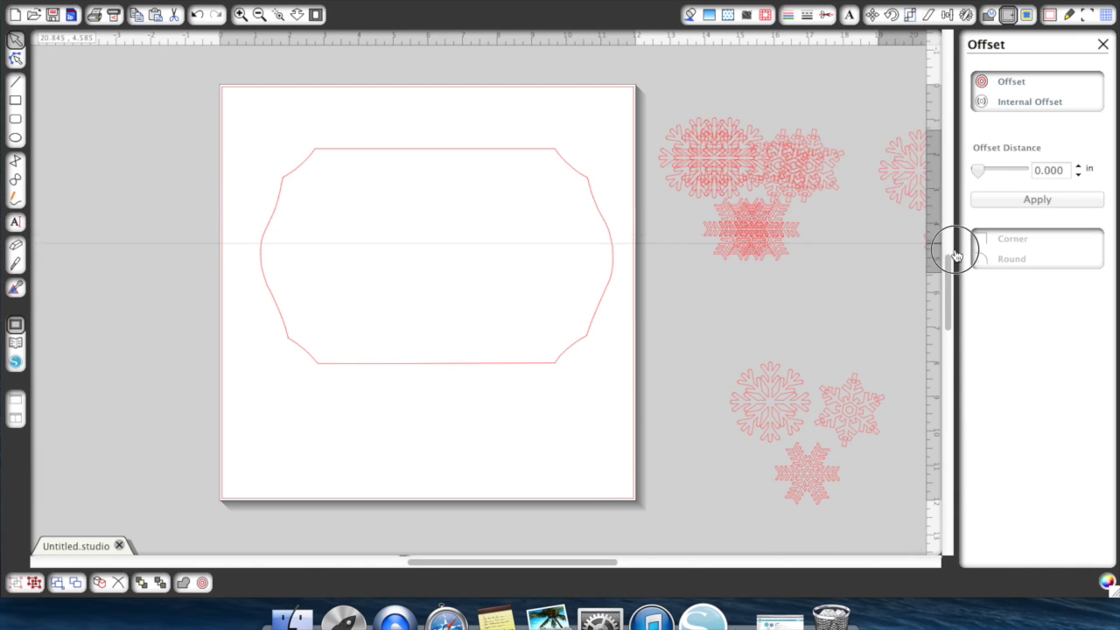
scroll(615, 182, "right", 2)
left_click_drag(694, 207, 840, 291)
left_click_drag(742, 242, 600, 517)
scroll(600, 518, "left", 1)
scroll(600, 517, "left", 4)
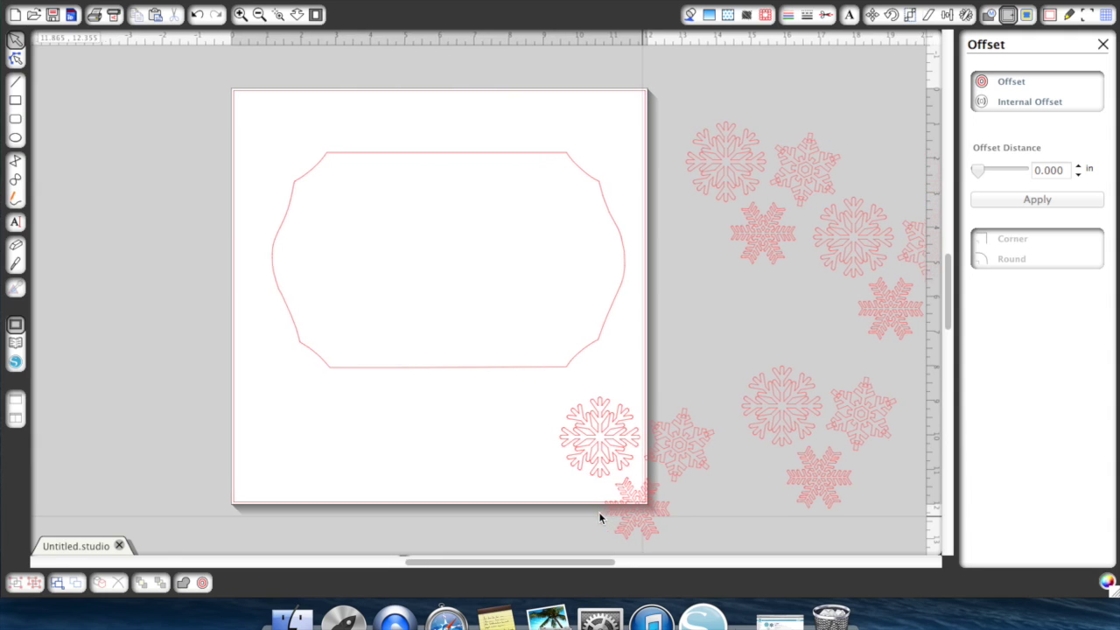
Ungroup the snowflake set at the page's lower right corner
left_click(612, 455)
right_click(612, 454)
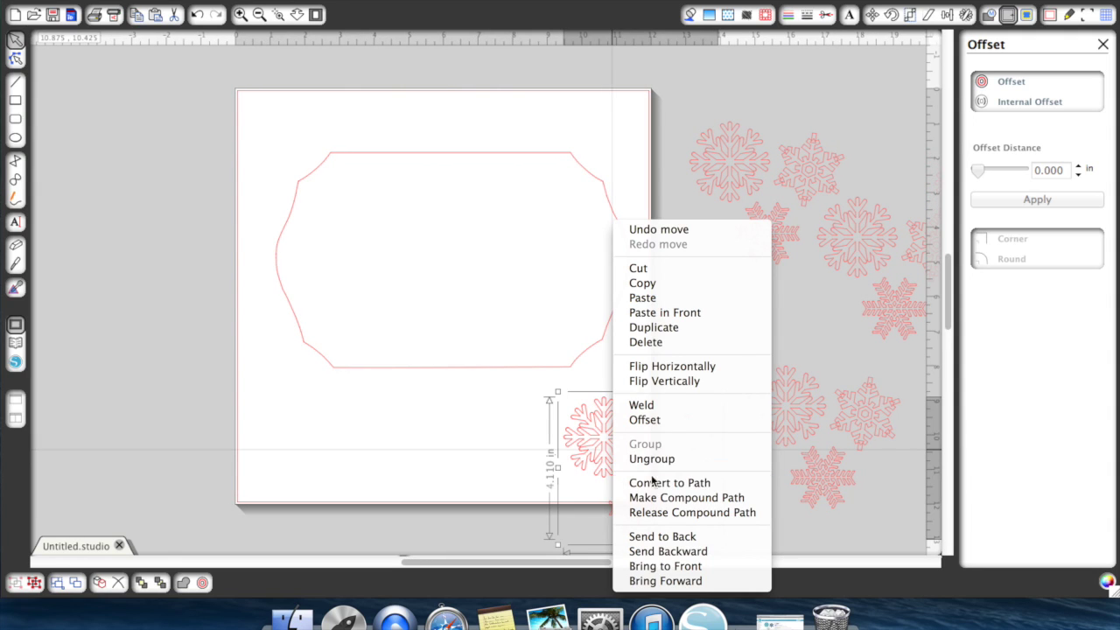
left_click(655, 459)
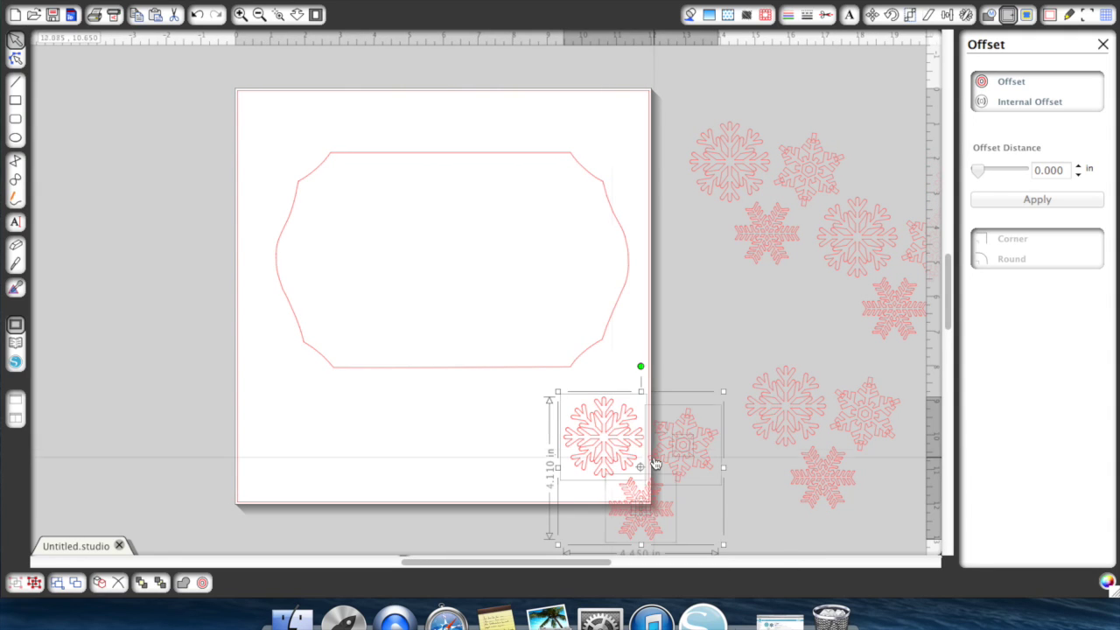
left_click(745, 493)
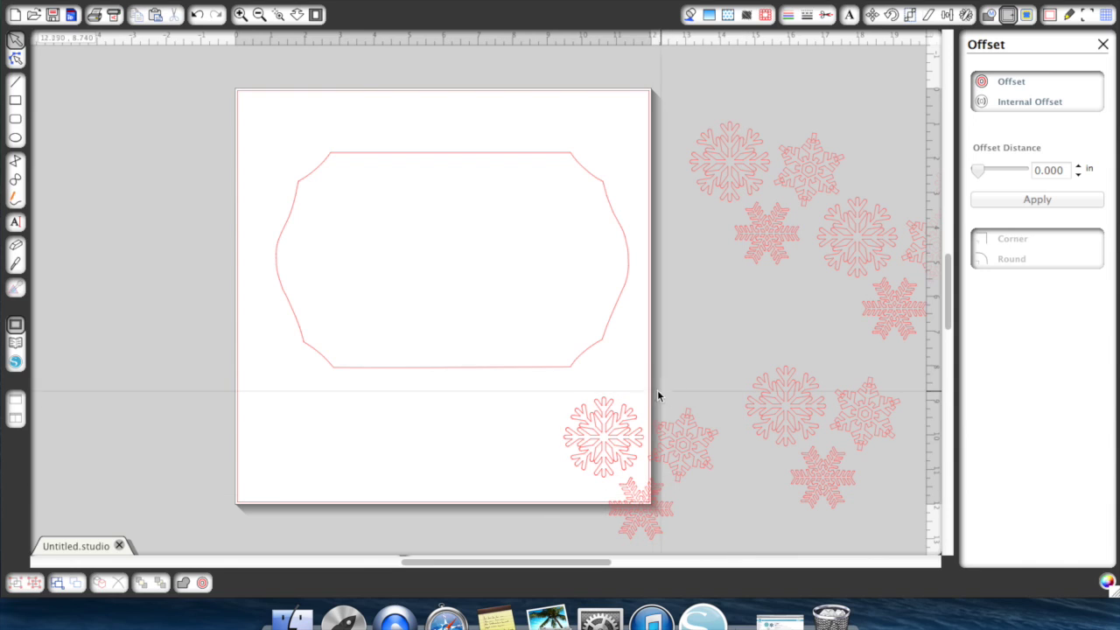
Group all pieces of the star-shaped snowflake from the ungrouped set into one object
left_click_drag(682, 415, 724, 477)
right_click(705, 464)
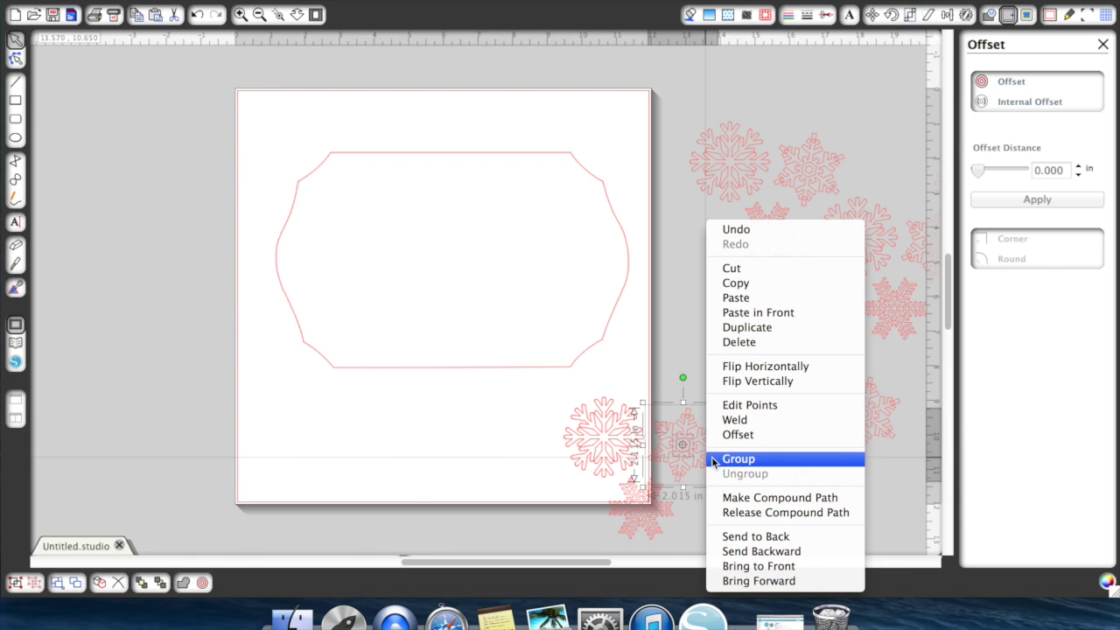
left_click(743, 461)
left_click(740, 506)
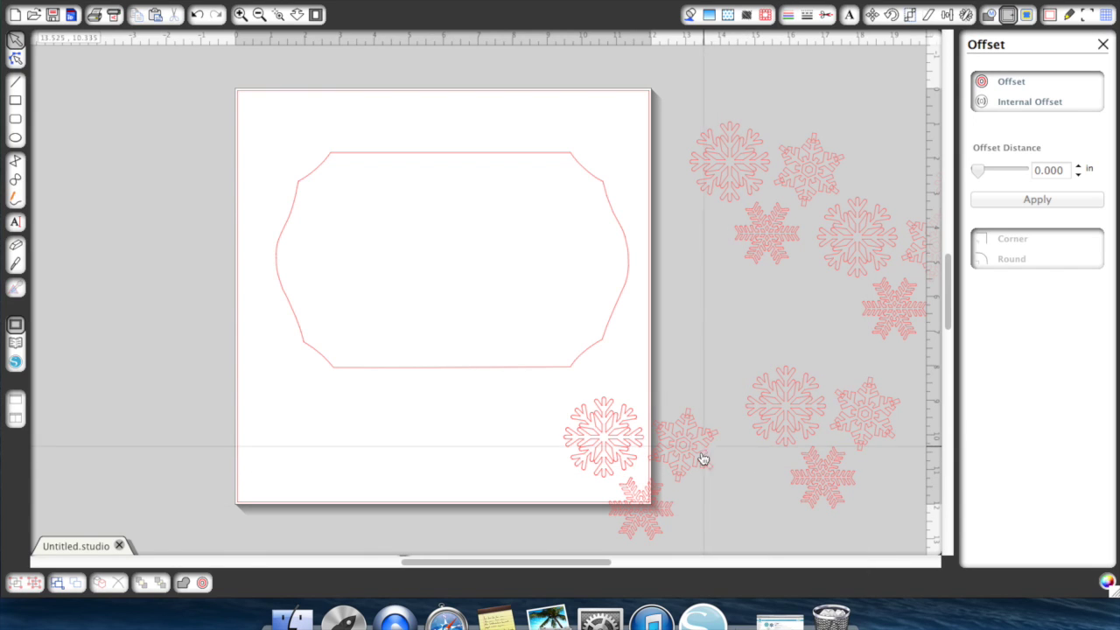
Place the star-shaped snowflake on the plaque outline's upper left corner and rotate it slightly counterclockwise
scroll(694, 458, "up", 1)
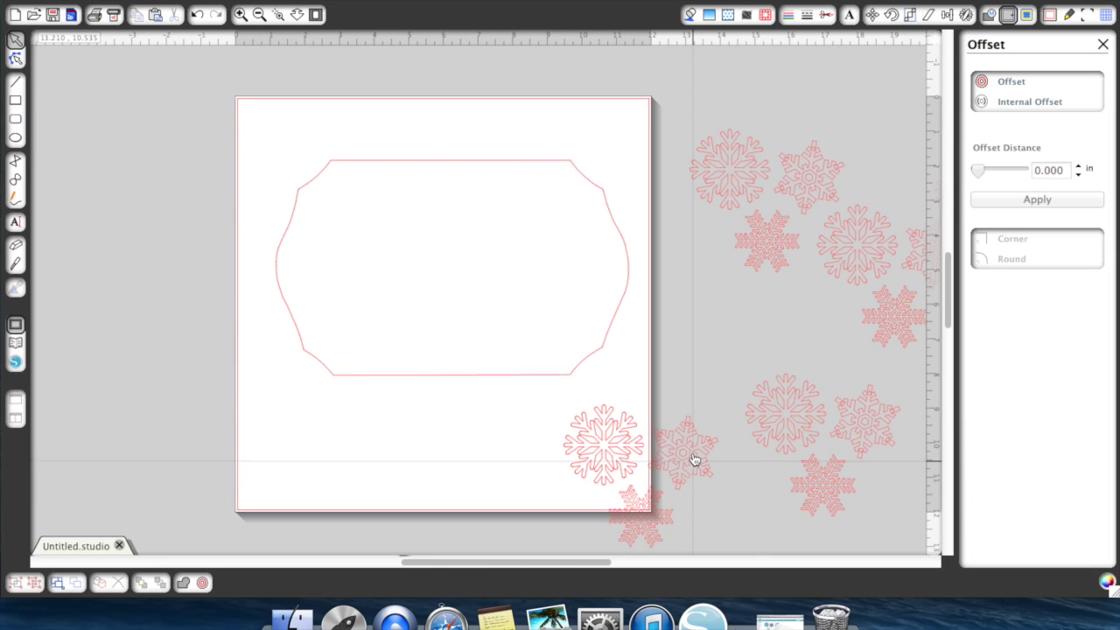
left_click_drag(695, 457, 328, 179)
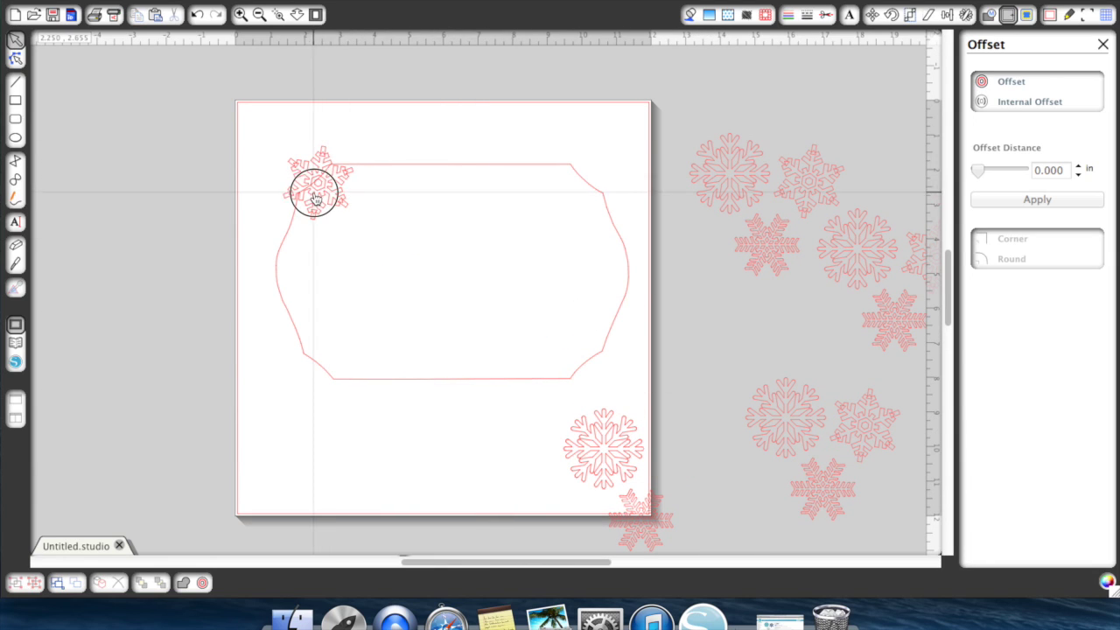
left_click(316, 186)
left_click_drag(319, 114, 296, 118)
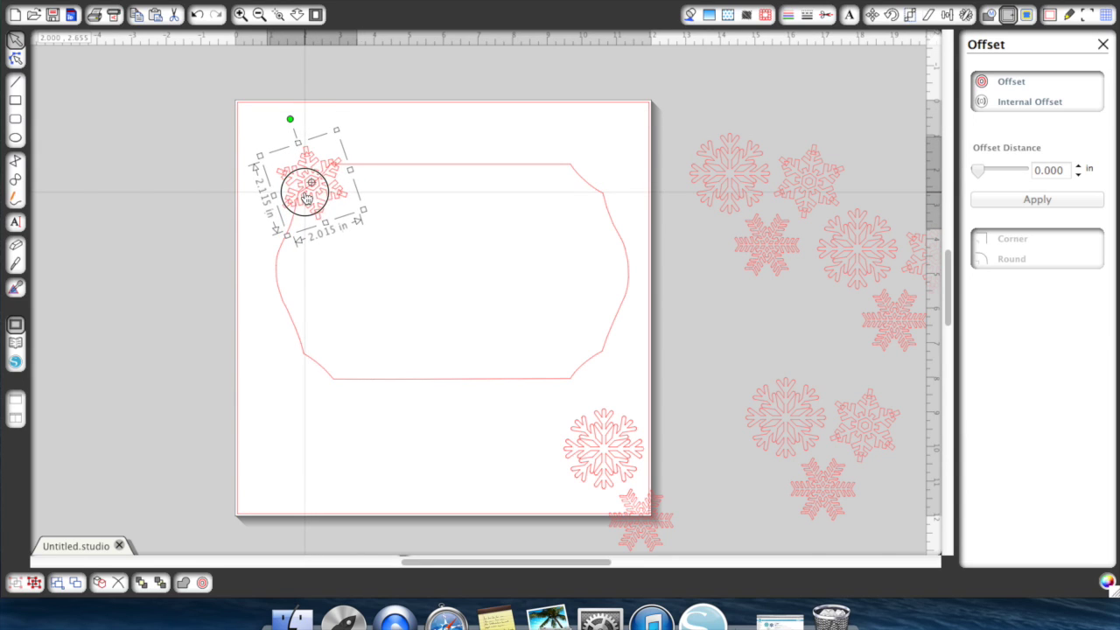
left_click(641, 532)
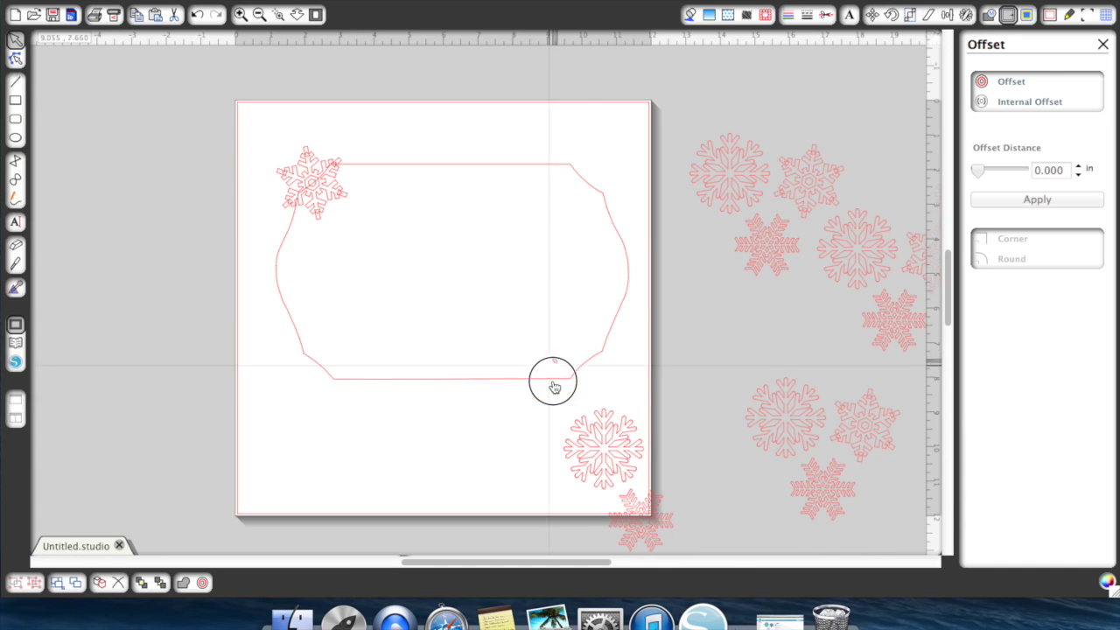
left_click(639, 533)
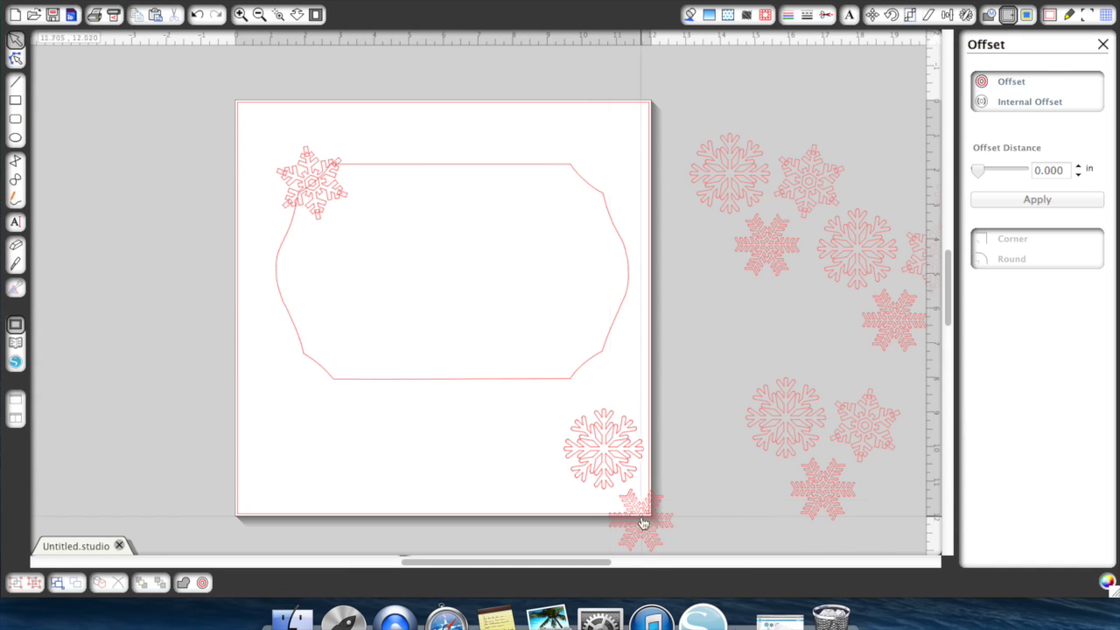
left_click(197, 15)
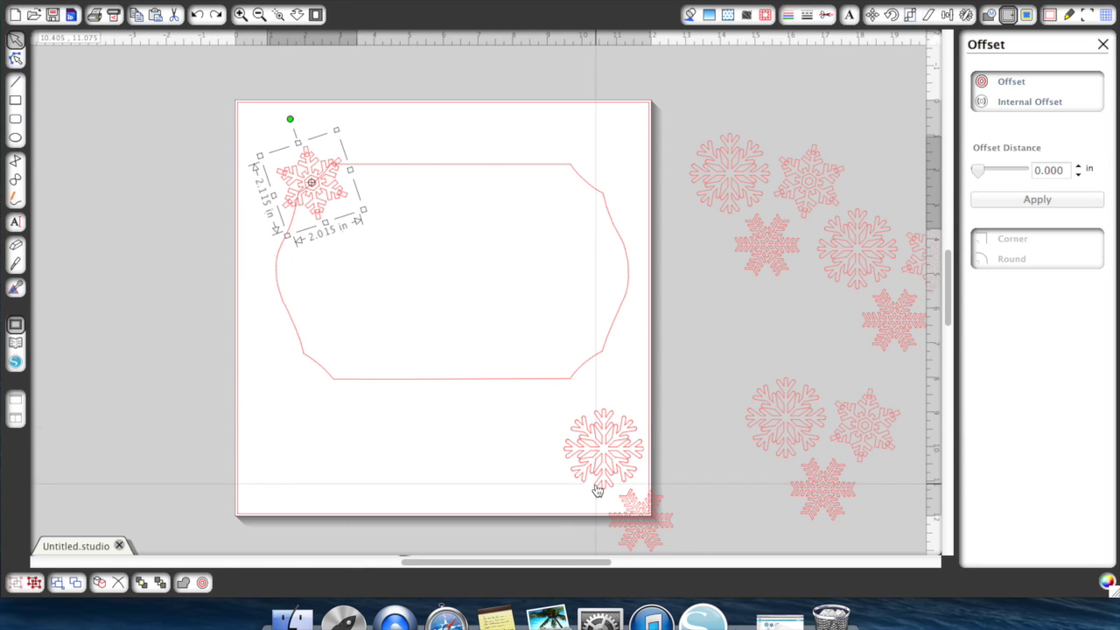
Group all pieces of the small dense snowflake at the page's lower right corner
left_click_drag(604, 498, 675, 505)
right_click(646, 477)
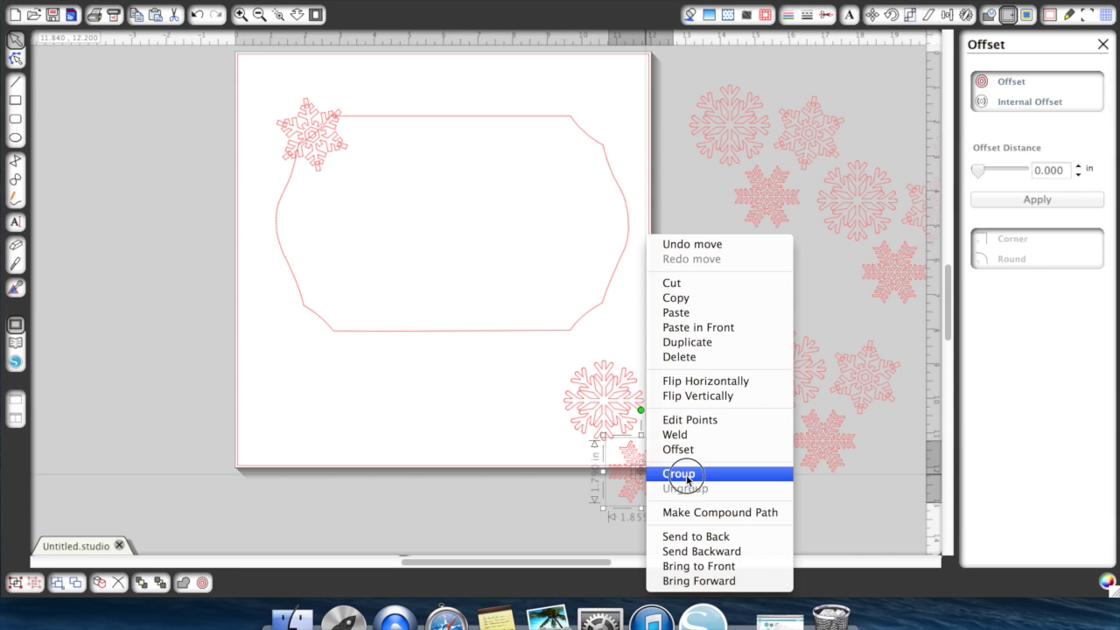
left_click(687, 475)
left_click(700, 506)
Line up the small and large snowflakes along the plaque's top edge, just right of the upper left corner snowflake
left_click_drag(637, 480, 358, 118)
scroll(660, 389, "up", 3)
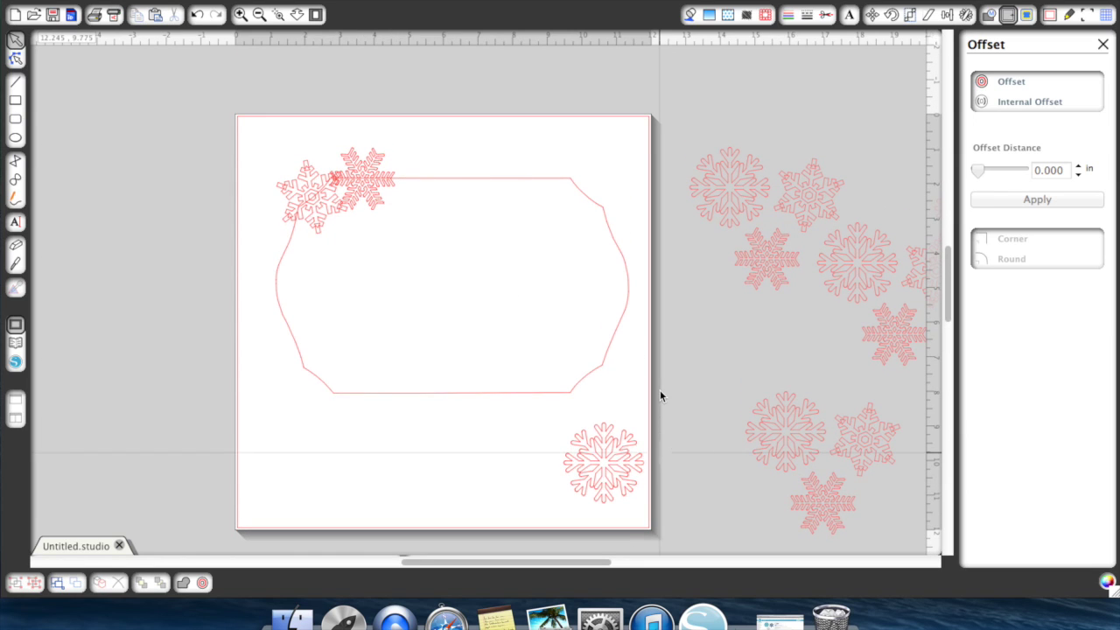
left_click_drag(604, 463, 425, 180)
Move the uppermost snowflake set to the page's upper right corner and ungroup it
left_click_drag(735, 193, 668, 158)
right_click(668, 158)
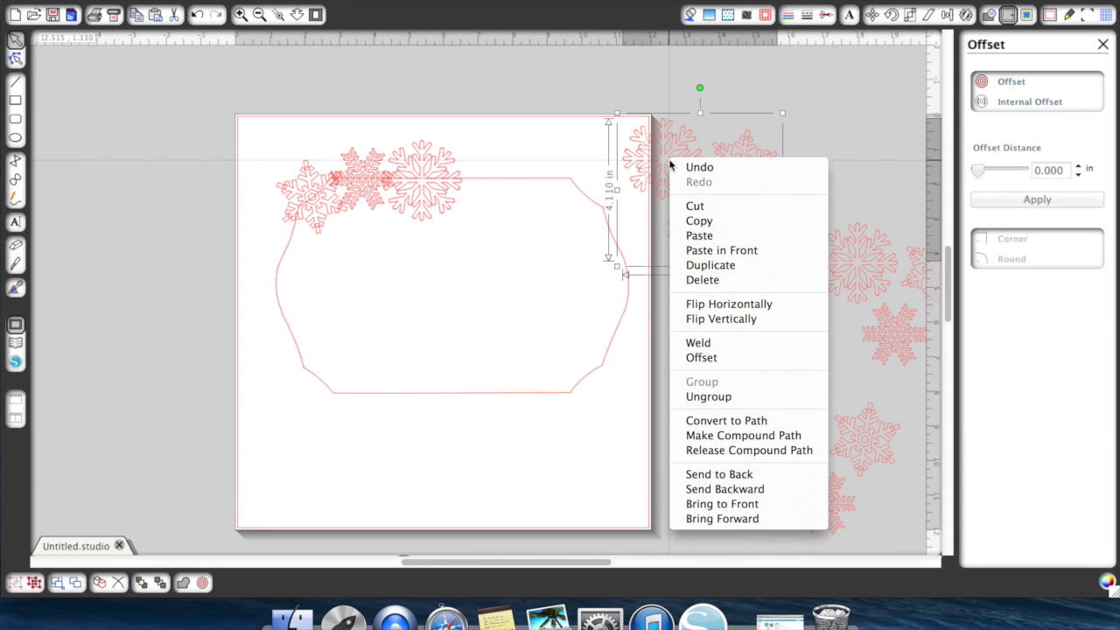
left_click(747, 398)
left_click(680, 333)
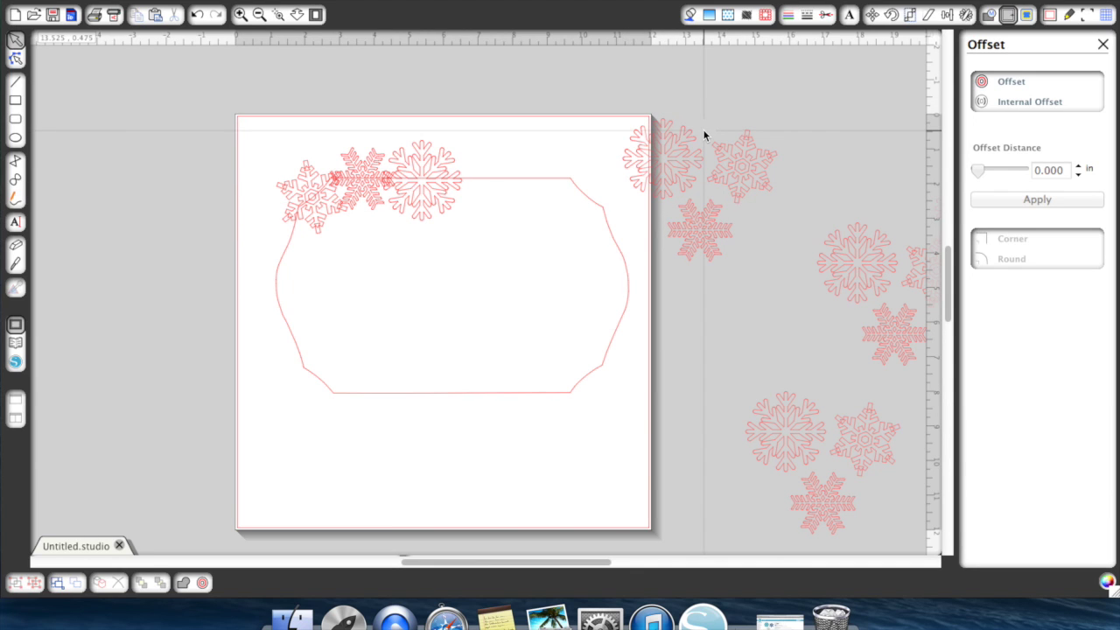
Group the pieces of this set's star-shaped snowflake and place it on the plaque's upper right corner
left_click(752, 157)
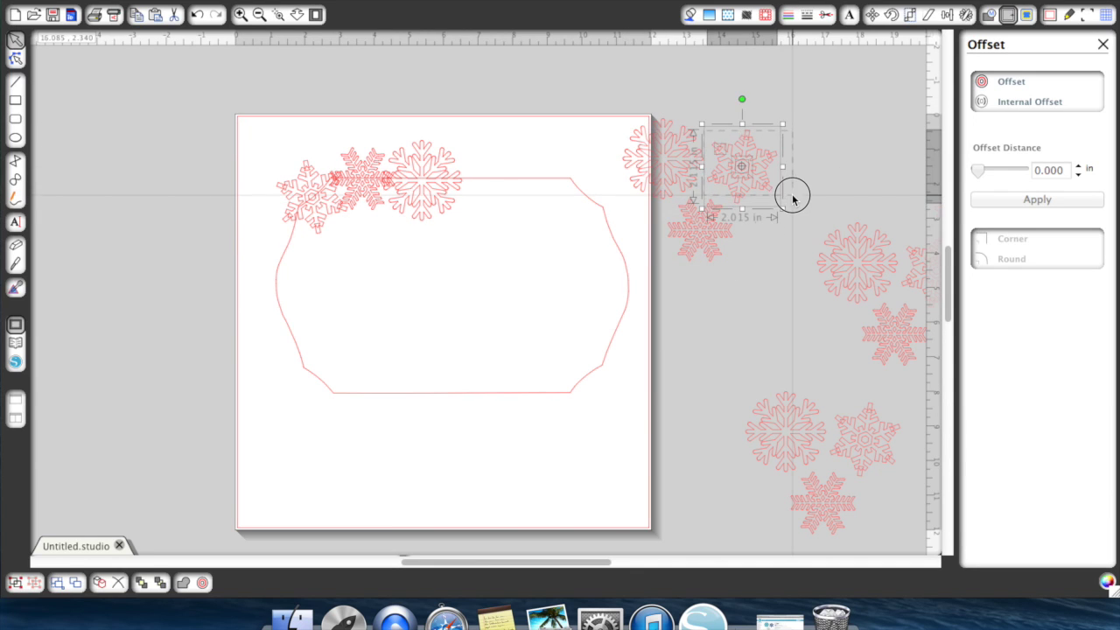
right_click(761, 178)
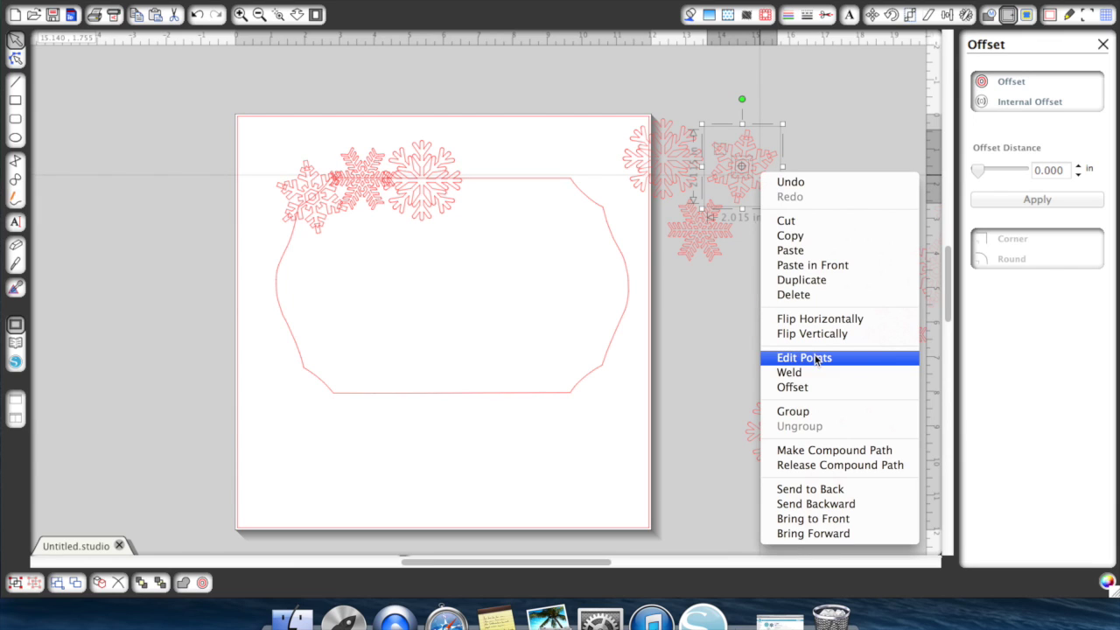
left_click(807, 410)
left_click_drag(753, 180, 598, 207)
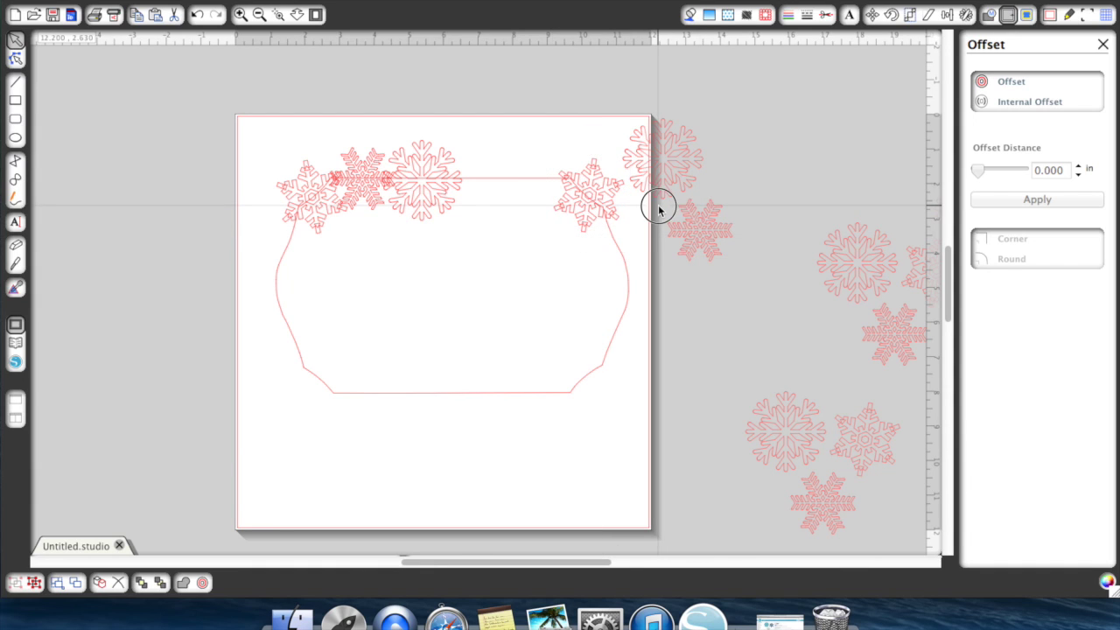
Group the small snowflake's pieces and place it with the large snowflake along the right half of the plaque's top edge
left_click(700, 221)
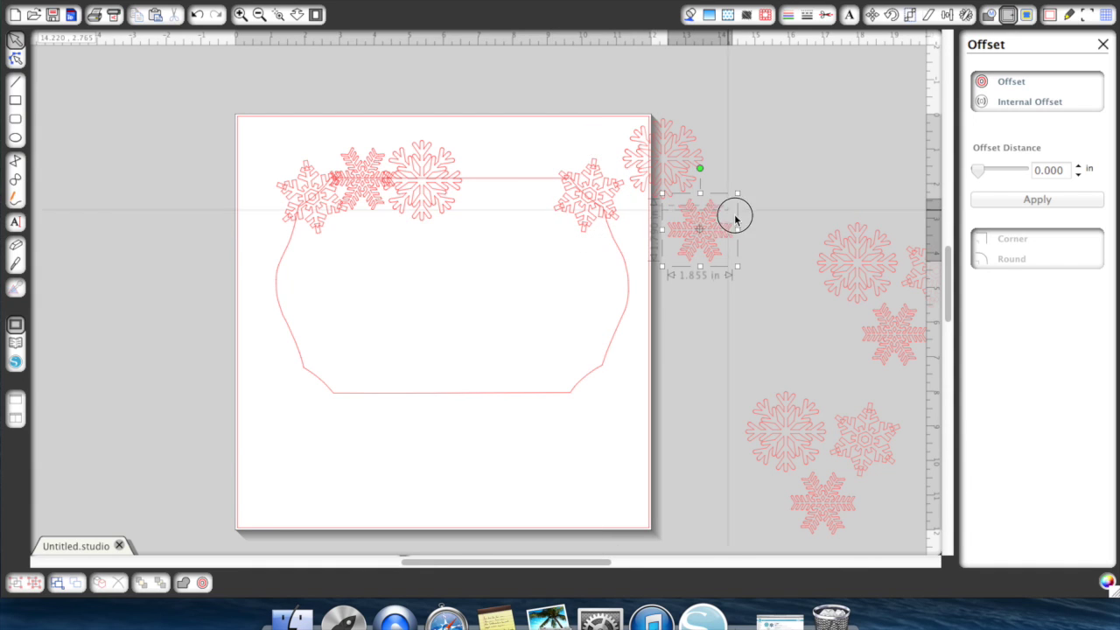
right_click(693, 258)
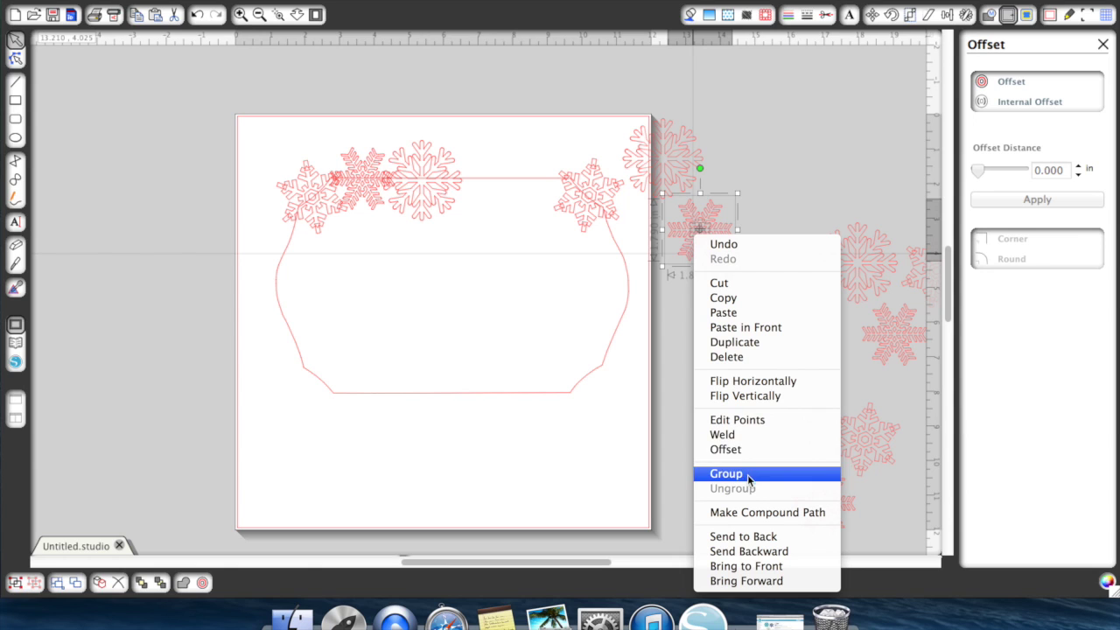
left_click(747, 473)
left_click(713, 253)
left_click_drag(713, 252, 477, 199)
Move another snowflake set beside the page, group its small snowflake's pieces and place that snowflake on the plaque's upper right side
left_click_drag(817, 450, 705, 328)
right_click(724, 446)
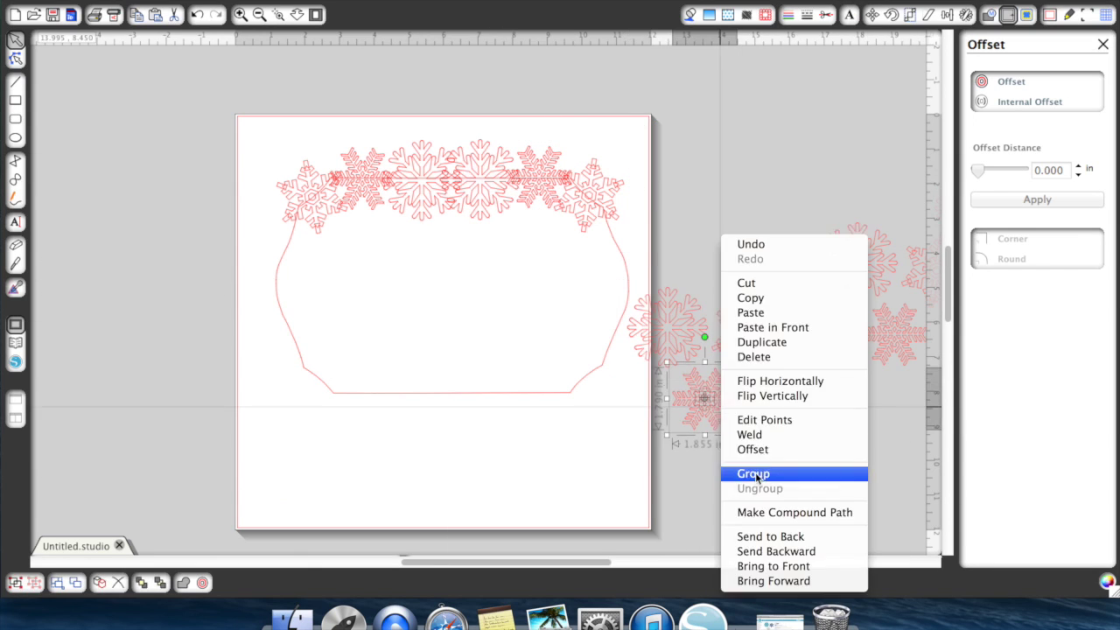
left_click(755, 471)
left_click_drag(879, 294, 762, 186)
right_click(762, 186)
left_click(753, 209)
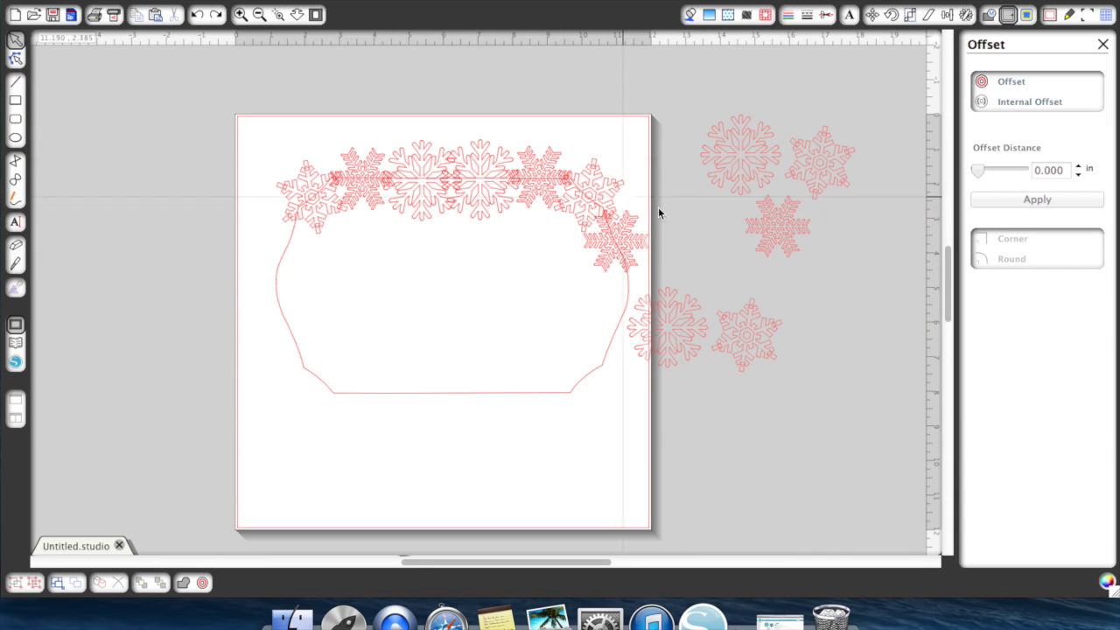
Place a small snowflake on the plaque's upper left side and large snowflakes at the middle of both sides
right_click(778, 226)
key("Escape")
left_click_drag(791, 243, 302, 256)
left_click_drag(739, 157, 625, 289)
Place star-shaped snowflakes on the plaque's lower left and lower right corners
left_click_drag(743, 334, 319, 376)
left_click_drag(768, 112, 908, 177)
left_click_drag(820, 162, 619, 375)
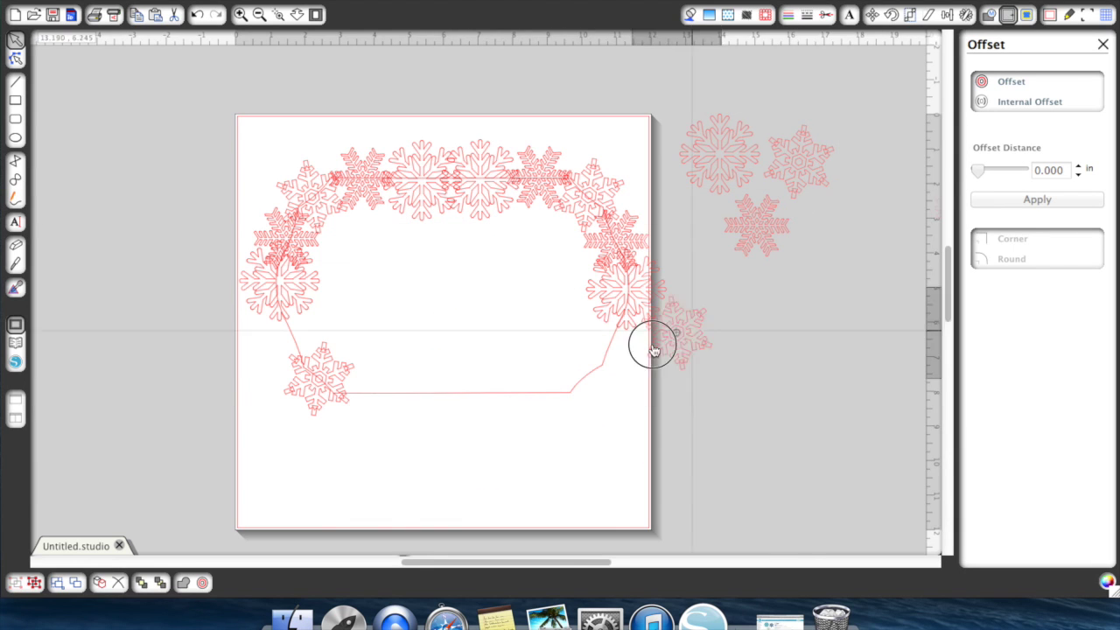
left_click_drag(651, 349, 587, 377)
Ungroup more snowflake sets, group their small snowflakes' pieces and place these on the plaque's lower left and lower right sides
right_click(770, 140)
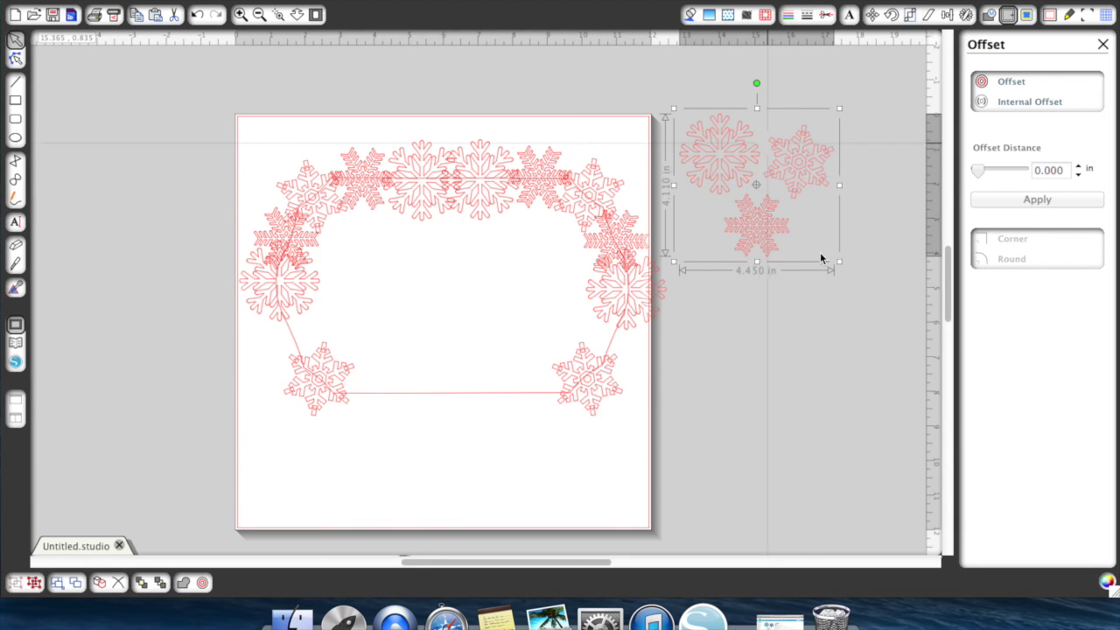
left_click(825, 265)
right_click(787, 420)
left_click(818, 477)
left_click_drag(818, 480, 166, 456)
left_click(143, 400)
right_click(147, 403)
left_click(147, 402)
left_click_drag(144, 398, 301, 350)
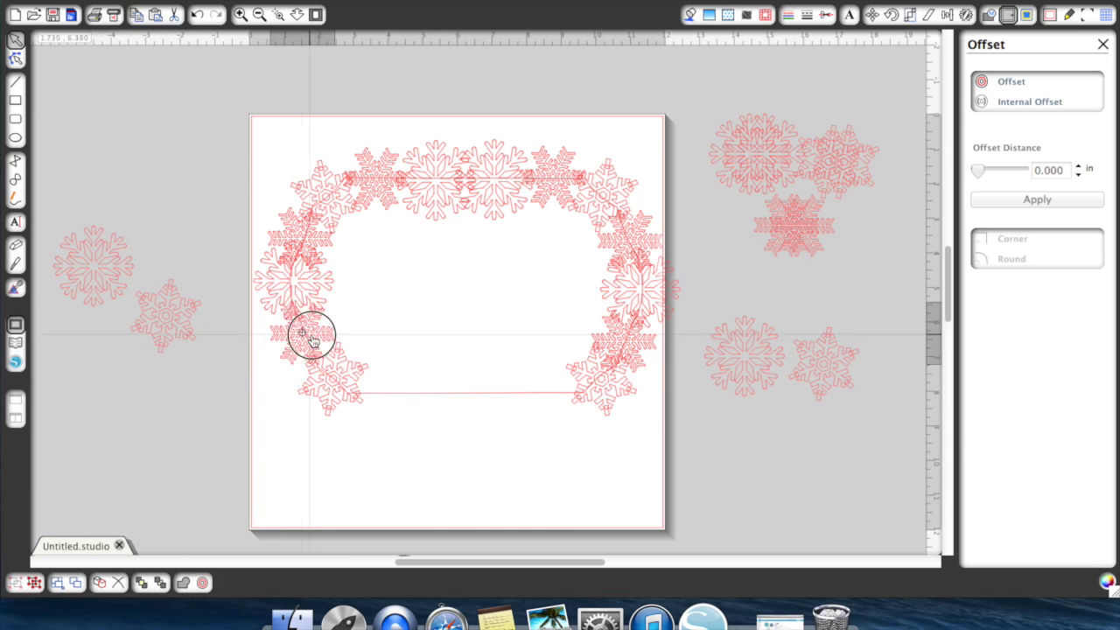
Group another small snowflake's pieces and place it on the plaque's bottom edge beside the lower left corner snowflake
scroll(481, 306, "right", 3)
right_click(762, 213)
left_click(788, 432)
left_click(776, 254)
left_click_drag(776, 255, 380, 403)
Place a grouped small snowflake beside the lower right corner snowflake and large snowflakes in the middle of the bottom edge
left_click_drag(875, 206, 856, 217)
right_click(855, 217)
left_click(862, 462)
right_click(850, 302)
left_click(850, 301)
left_click_drag(850, 301, 499, 393)
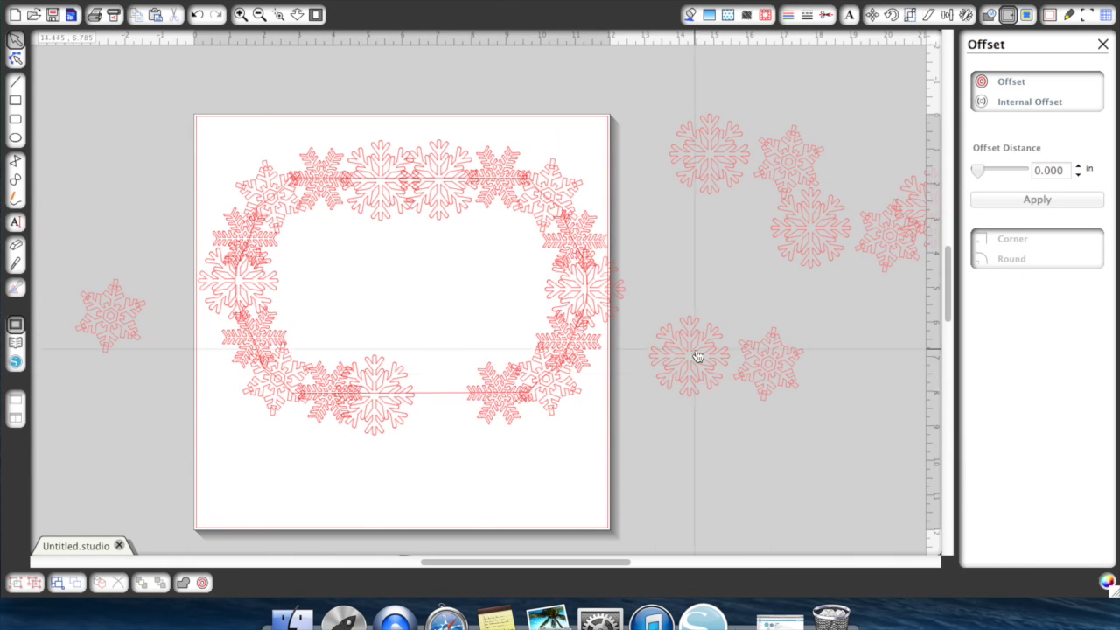
left_click_drag(657, 375, 408, 418)
Delete the stray snowflake pieces left over on the workspace to the left of the page
scroll(563, 105, "right", 3)
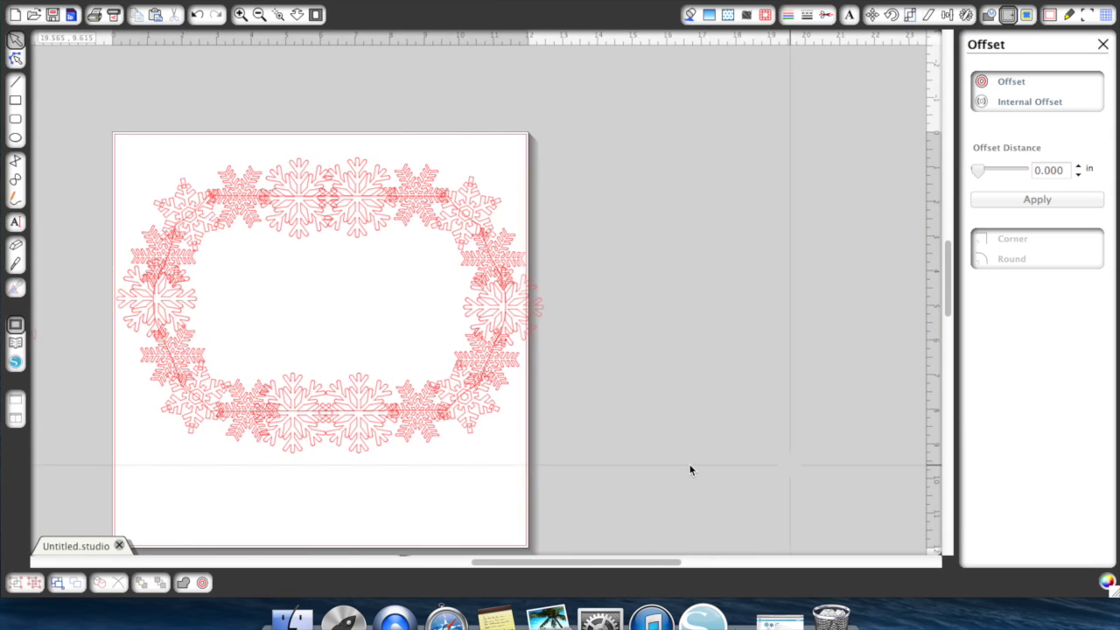
scroll(689, 470, "left", 6)
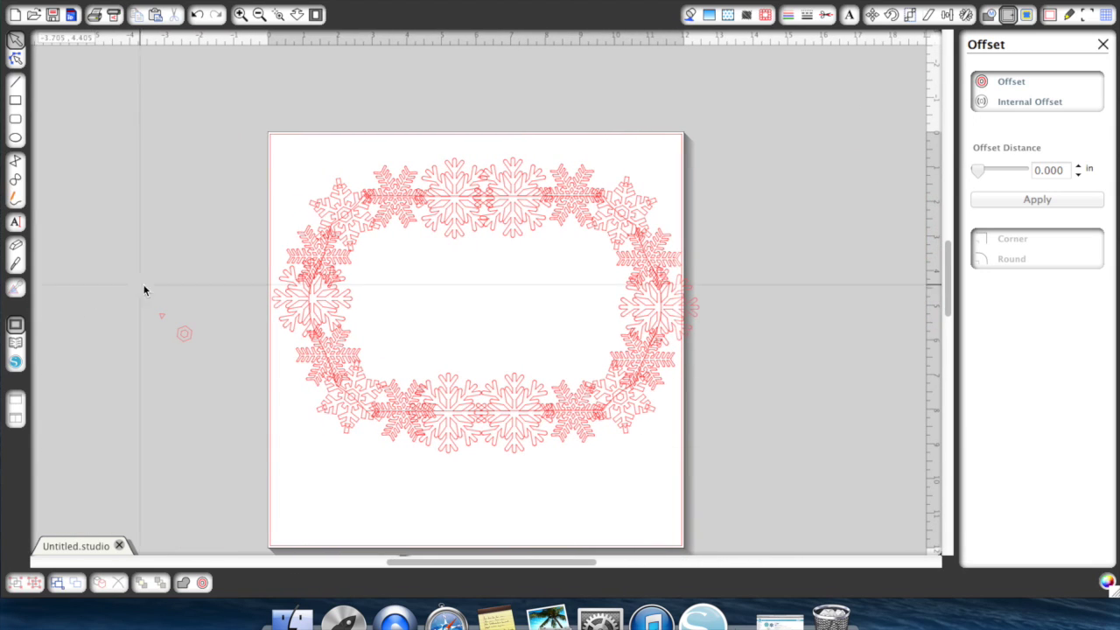
left_click_drag(142, 306, 201, 356)
key("Delete")
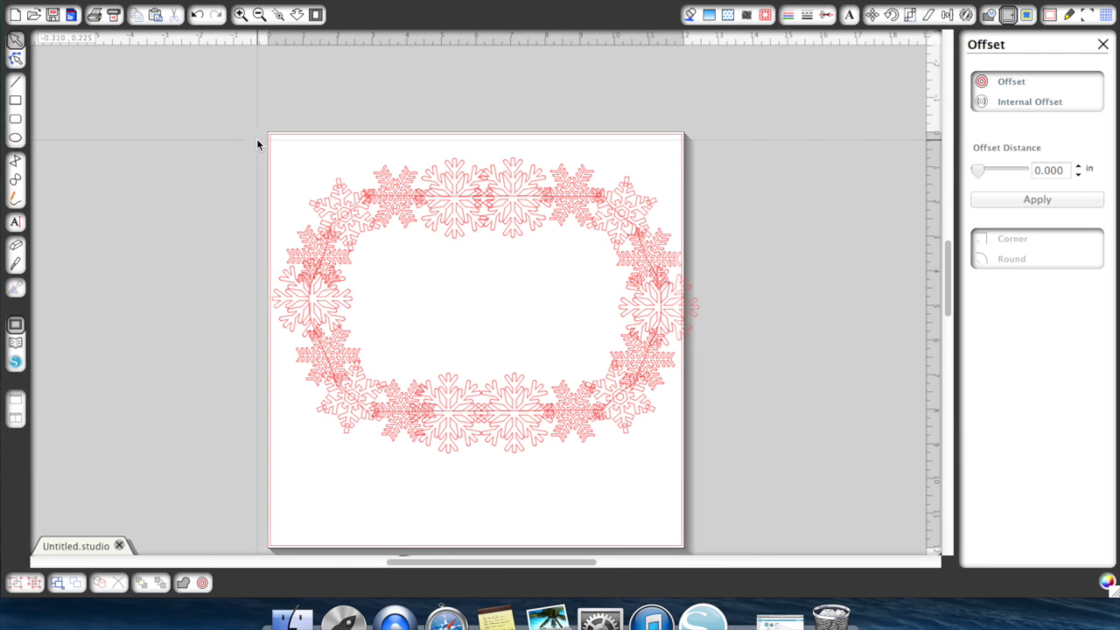
Select the plaque outline with all its snowflakes and weld them into one frame
left_click_drag(258, 139, 712, 505)
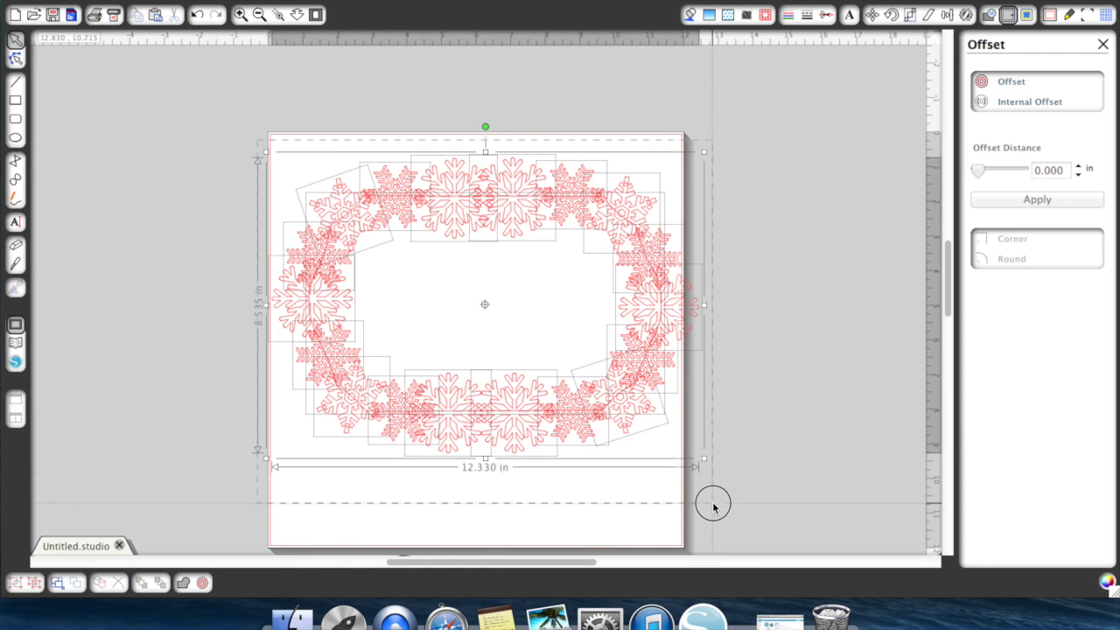
right_click(613, 423)
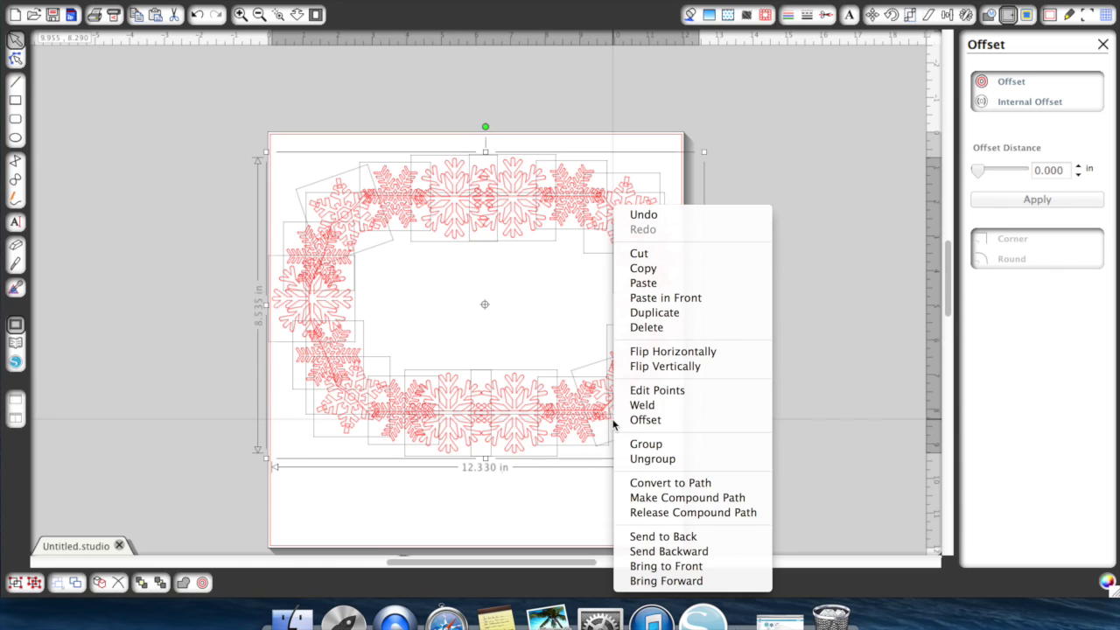
left_click(651, 407)
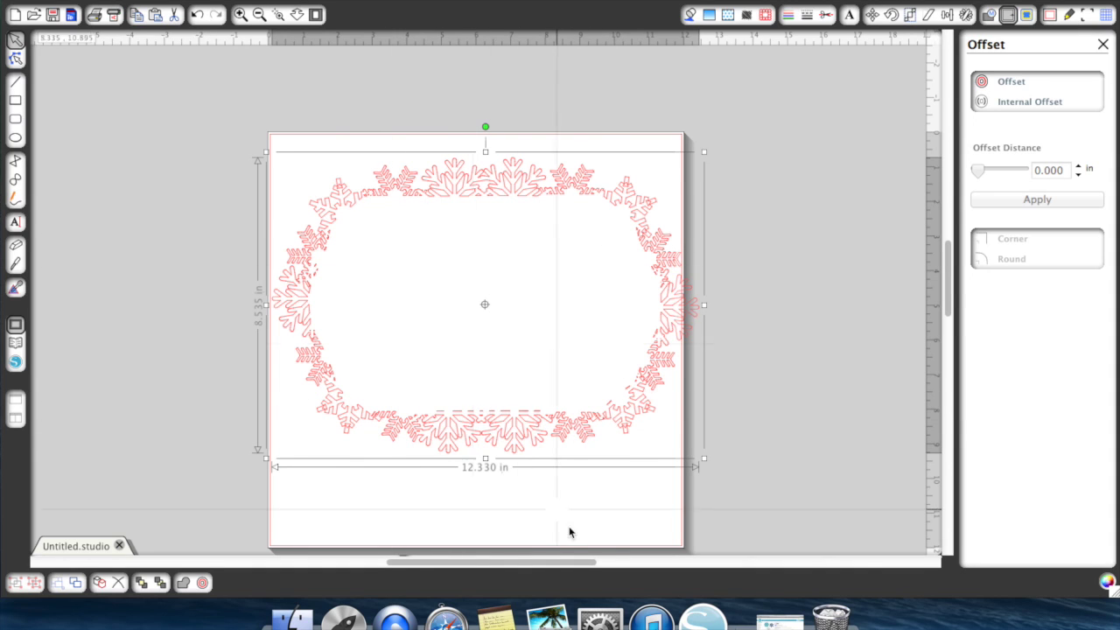
left_click(849, 453)
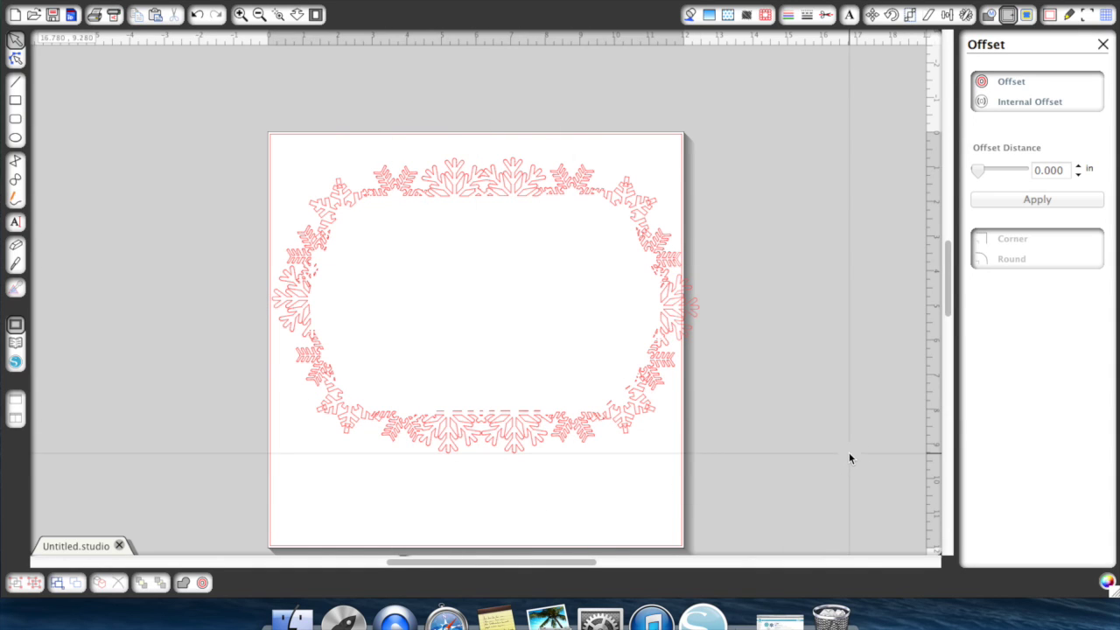
Release the compound path of the welded snowflake frame so its pieces are separate
left_click(469, 414)
right_click(469, 413)
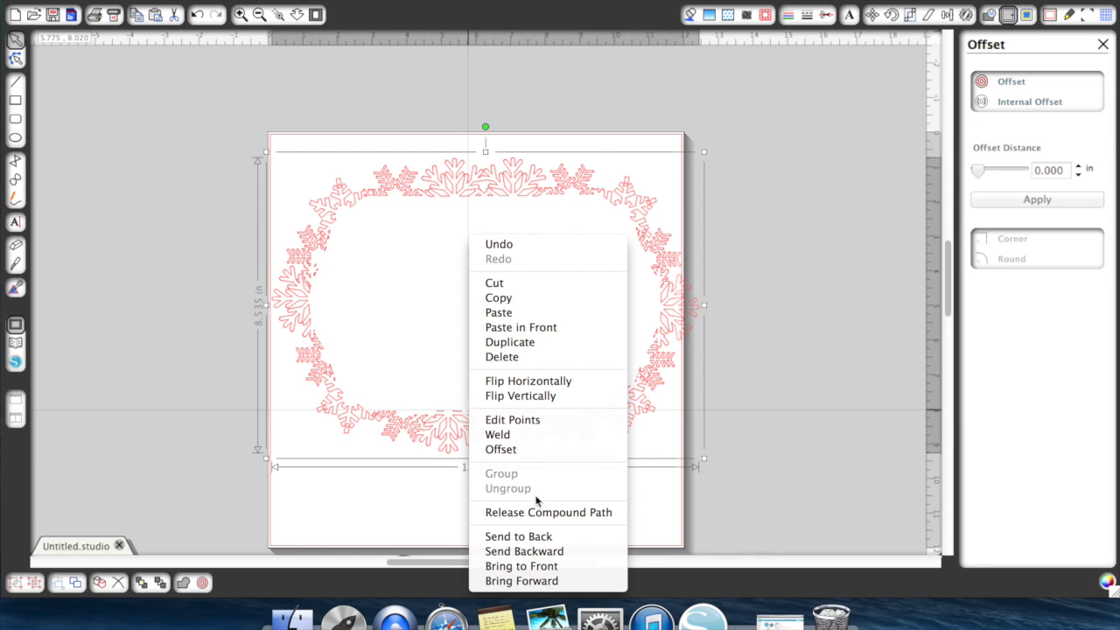
left_click(866, 395)
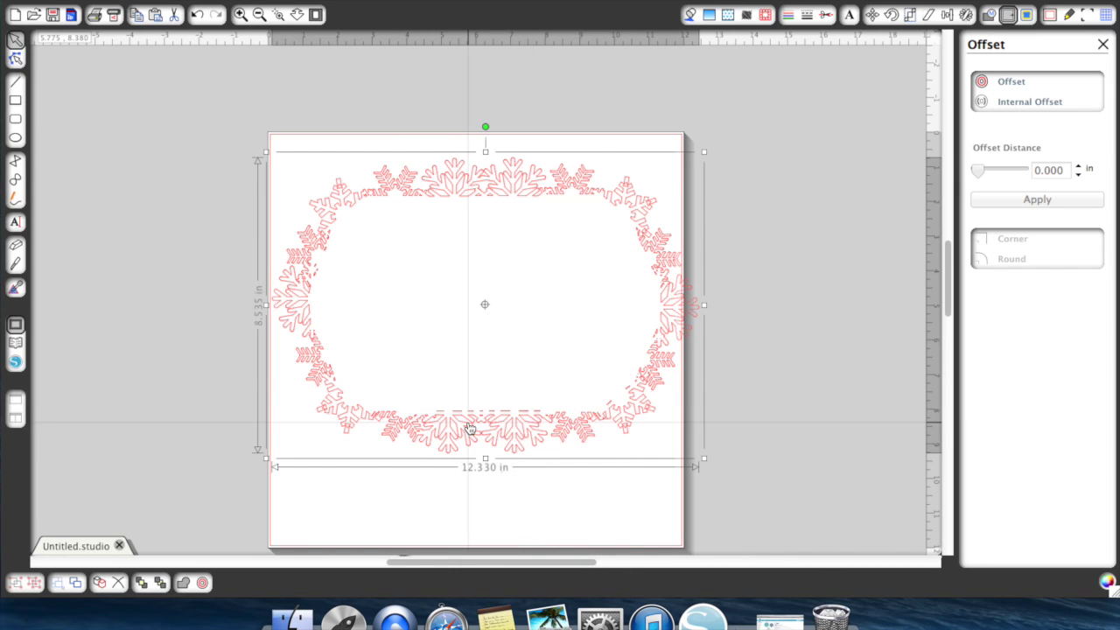
right_click(469, 426)
left_click(520, 516)
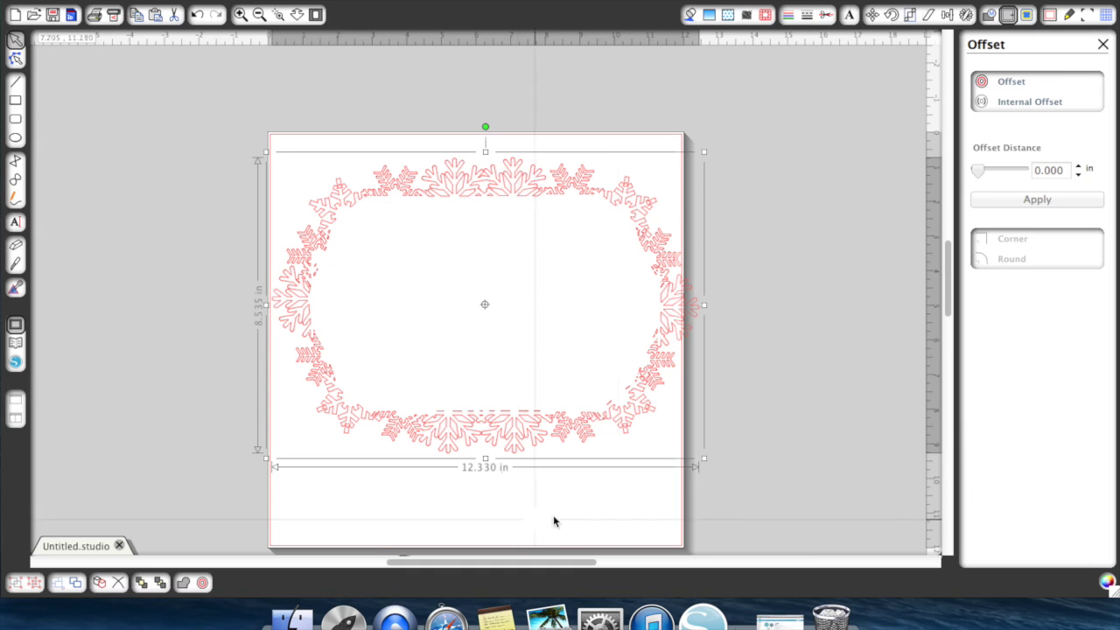
left_click(810, 419)
left_click(443, 417)
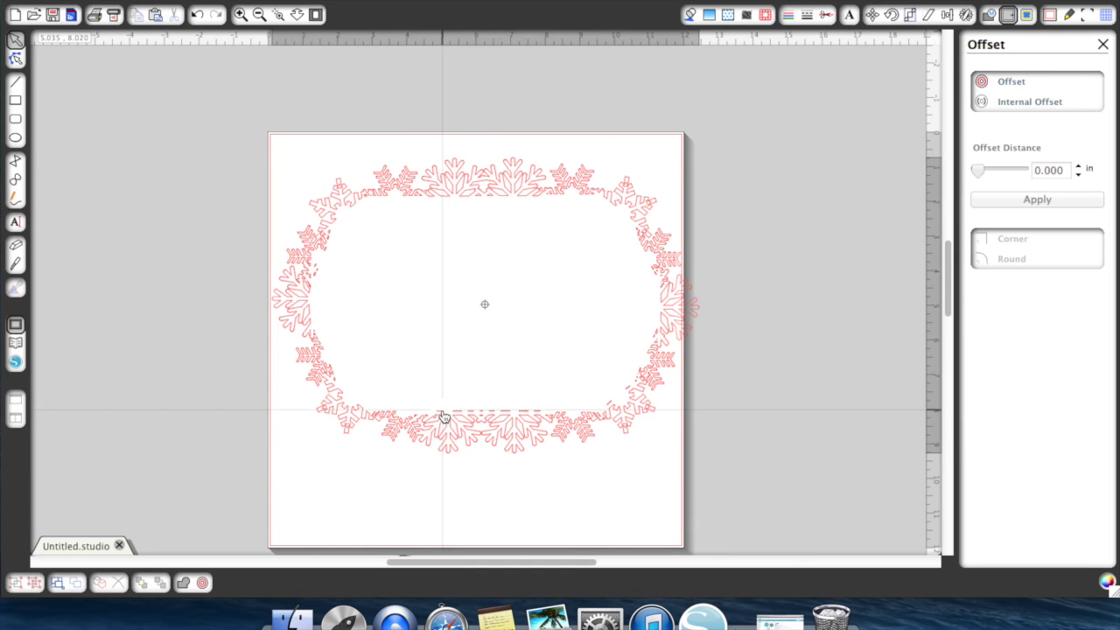
right_click(454, 417)
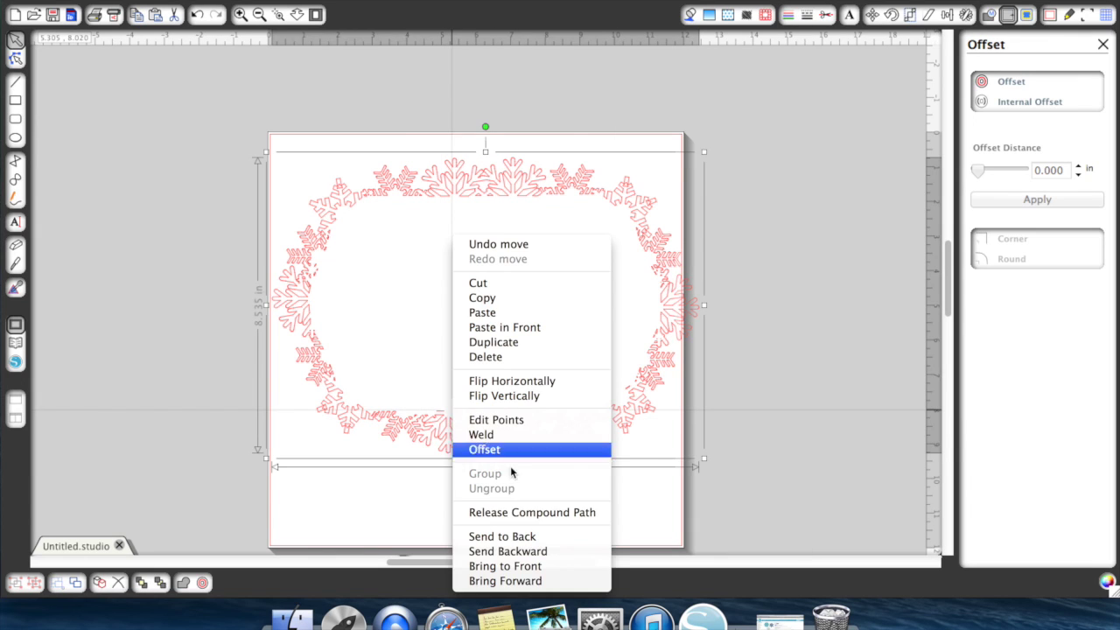
left_click(548, 514)
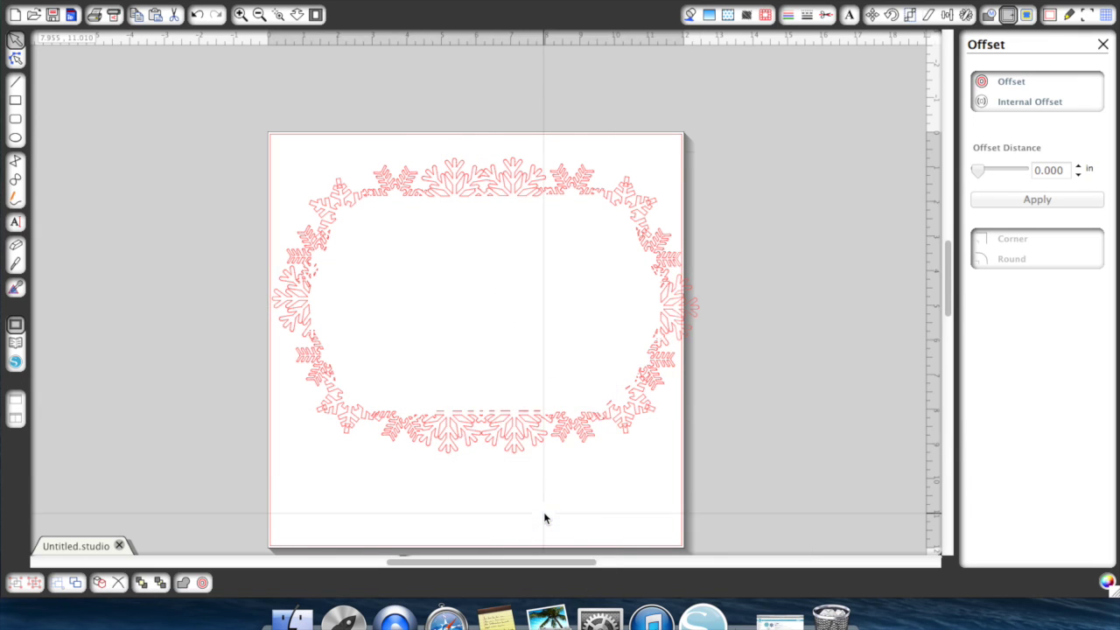
Delete the stray cut segments along the frame's inner bottom edge and lower right corner
left_click(536, 414)
left_click(526, 418)
left_click(507, 406)
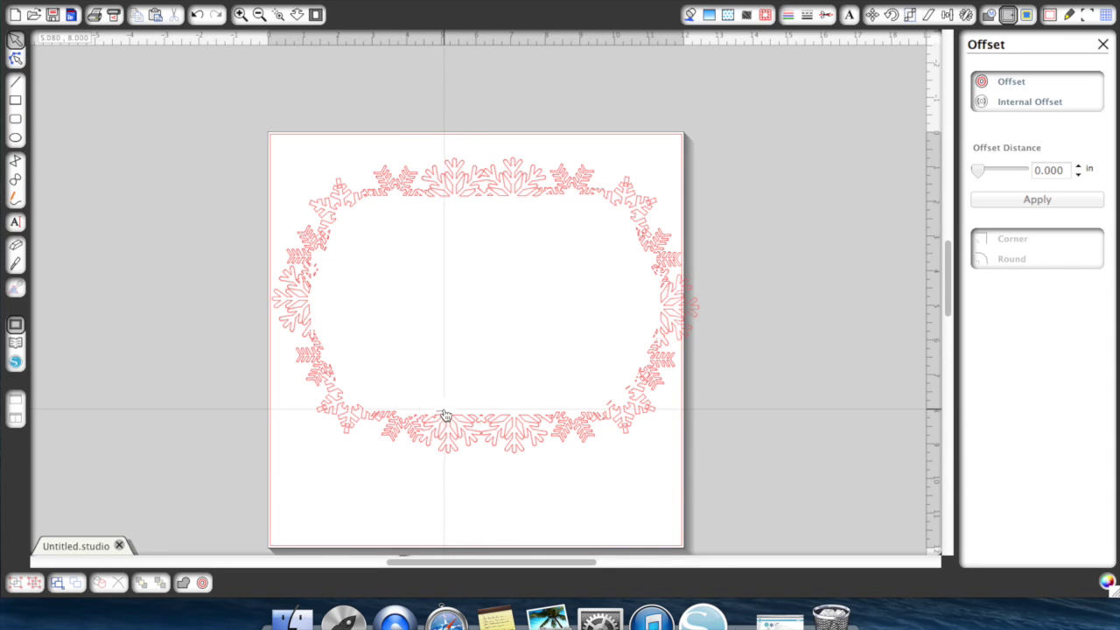
left_click(443, 413)
left_click(448, 413)
left_click(609, 404)
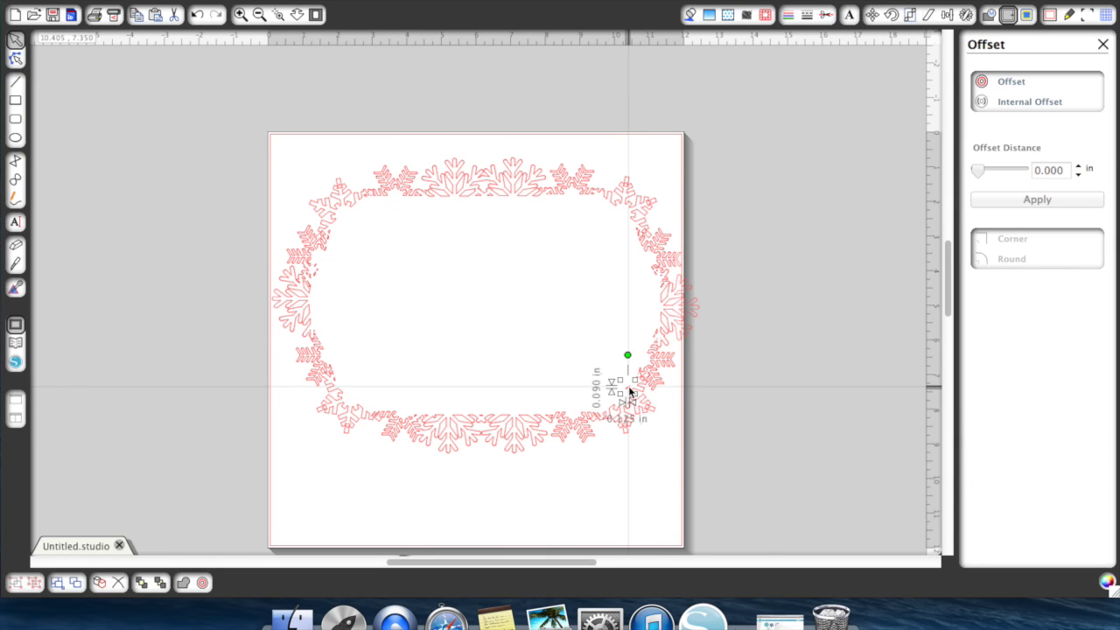
key("Delete")
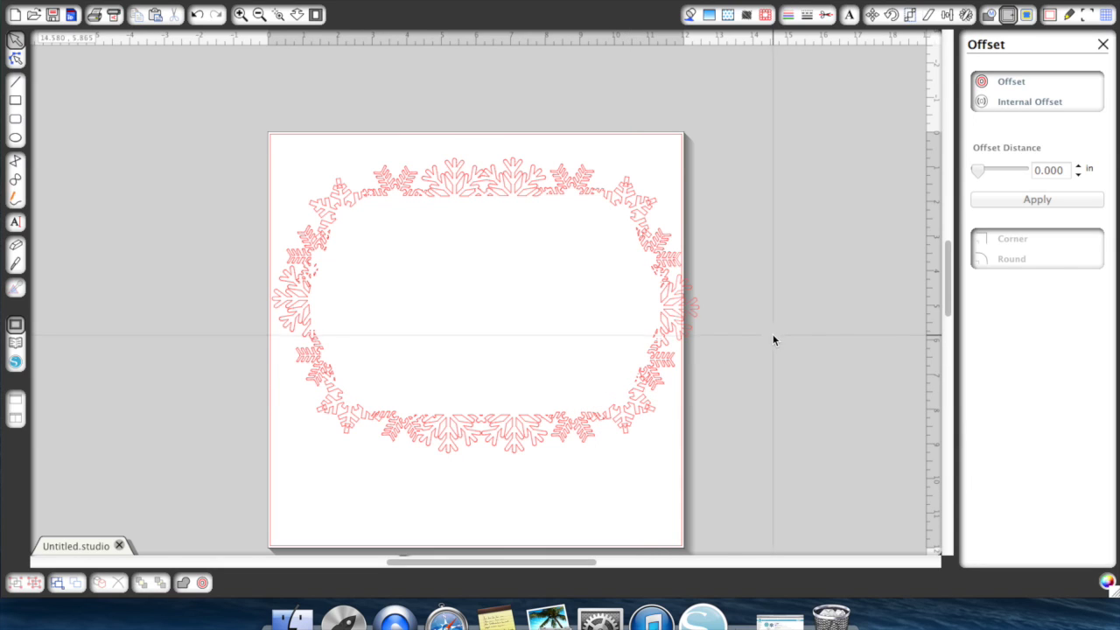
Delete the stray cut segments along the frame's inner upper left side
left_click(316, 276)
left_click(319, 271)
left_click(319, 265)
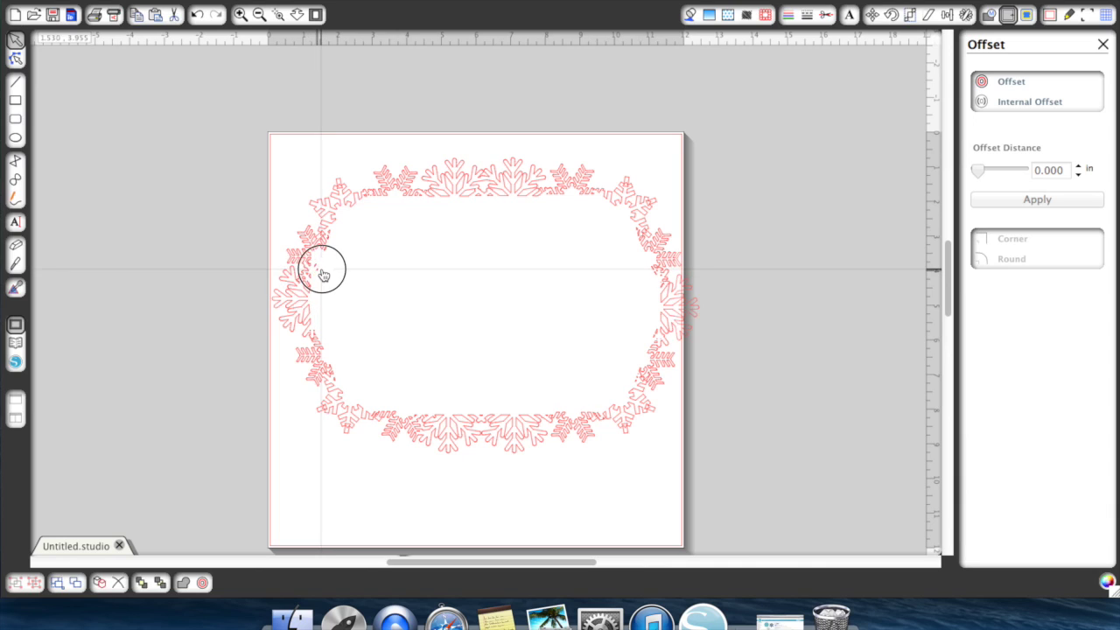
left_click(316, 267)
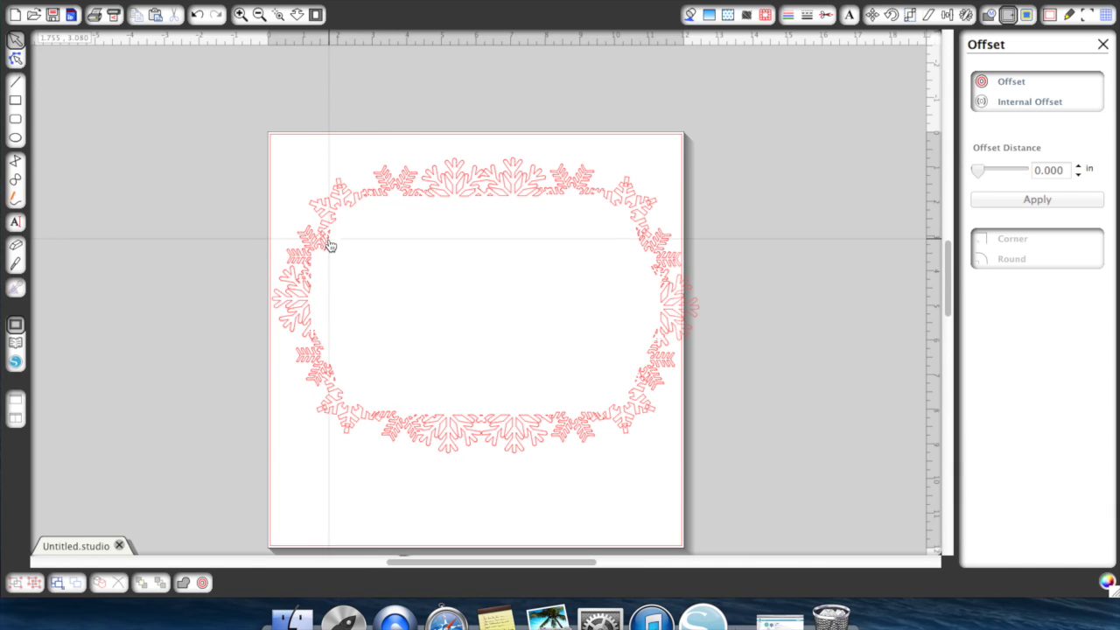
left_click(334, 234)
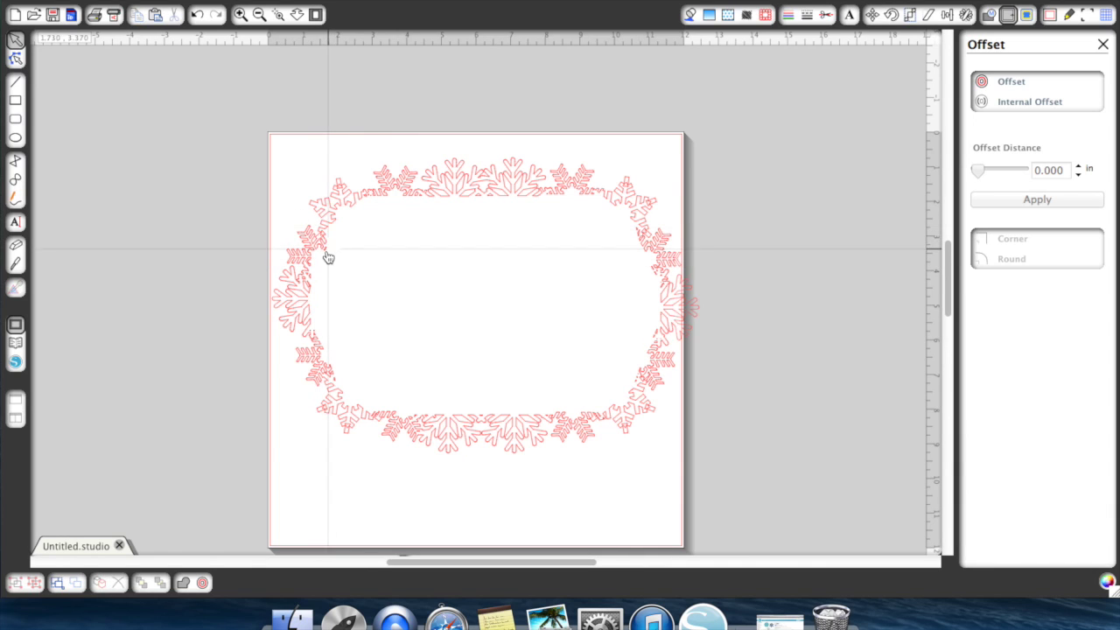
left_click(323, 254)
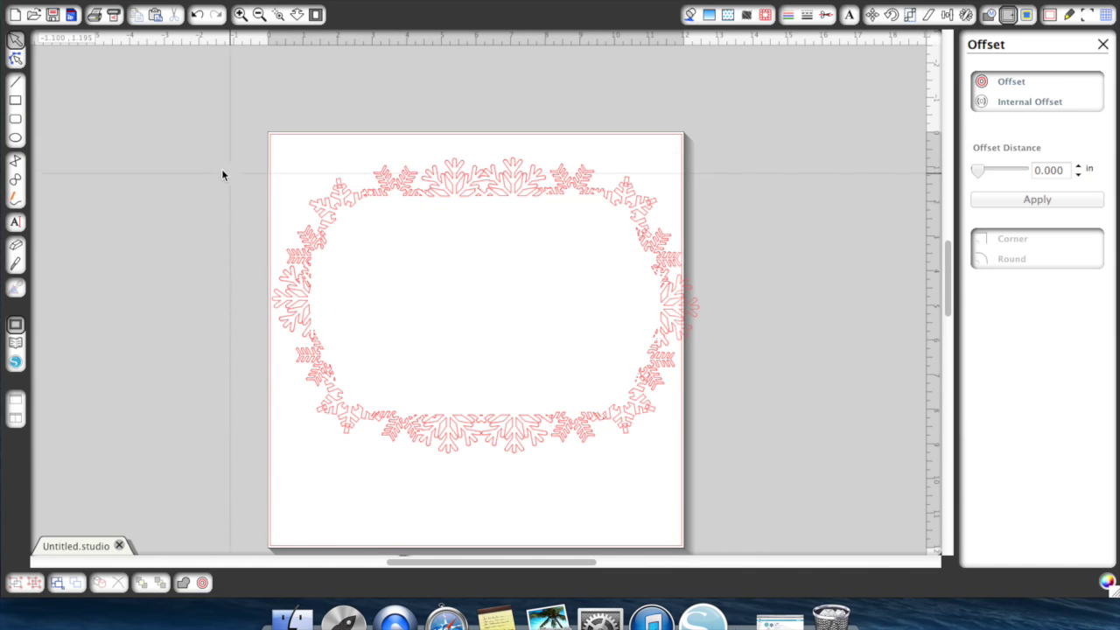
Select all remaining pieces of the snowflake frame and group them
left_click_drag(234, 137, 788, 475)
scroll(778, 468, "down", 2)
scroll(779, 468, "right", 2)
right_click(612, 367)
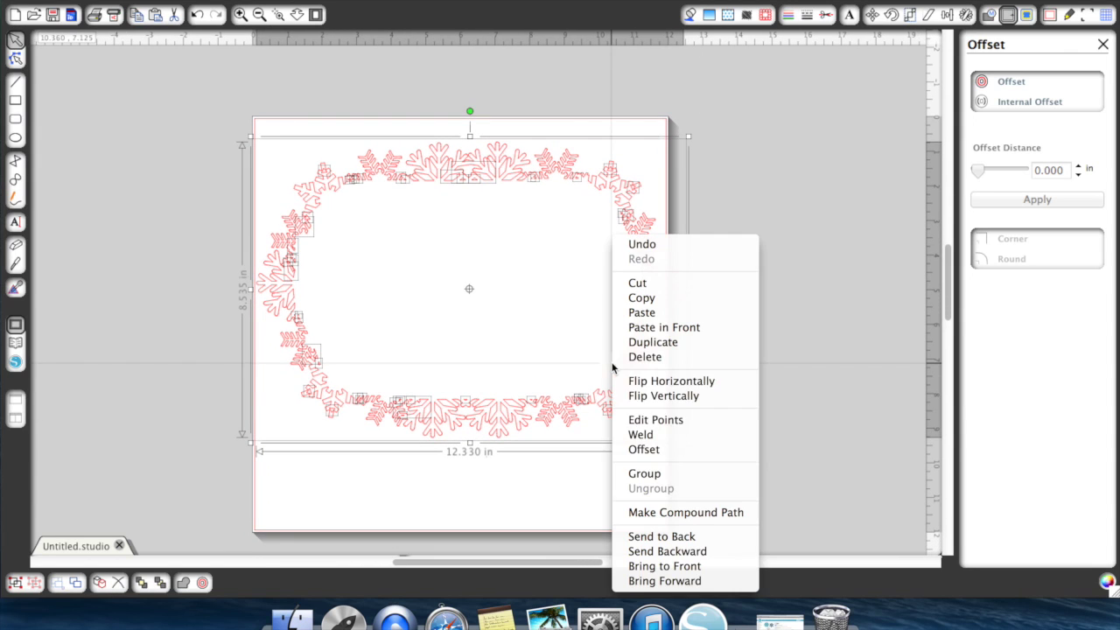
left_click(647, 473)
left_click(753, 419)
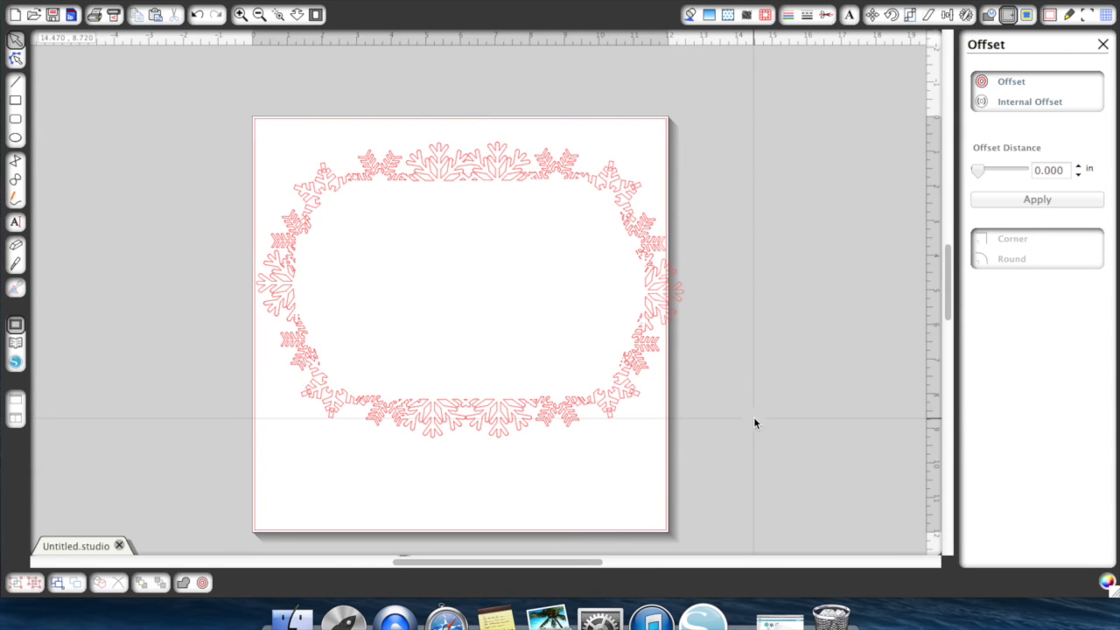
Scale the frame to 11.5 in wide with the aspect ratio locked and position it centred across the page's upper part
mouse_move(630, 341)
left_mouse_down()
mouse_move(607, 350)
mouse_move(623, 351)
left_mouse_up()
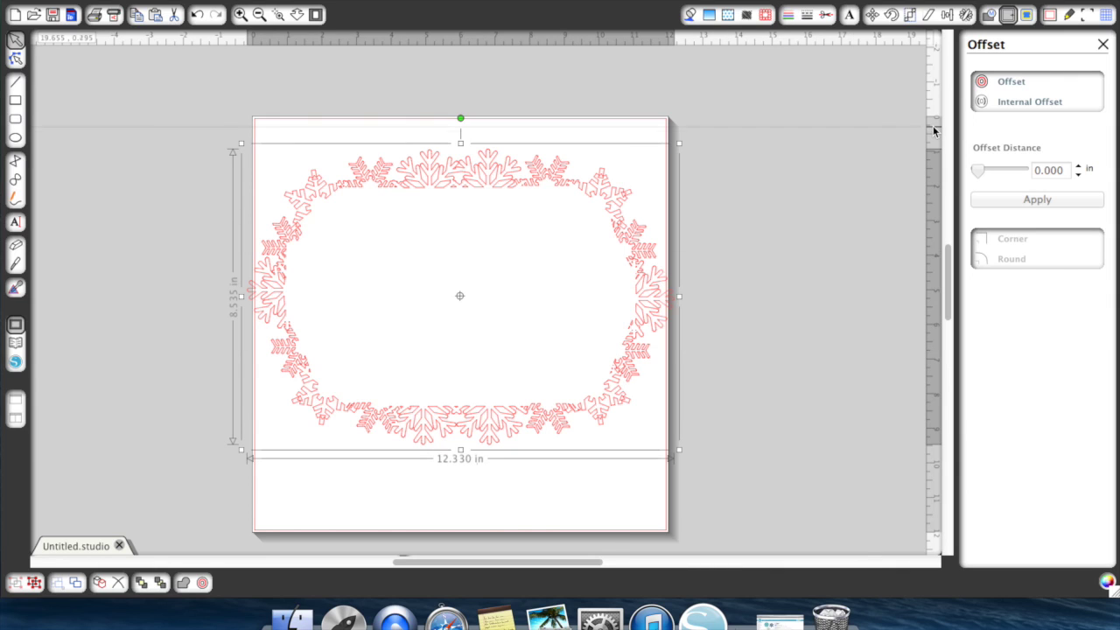
left_click(908, 15)
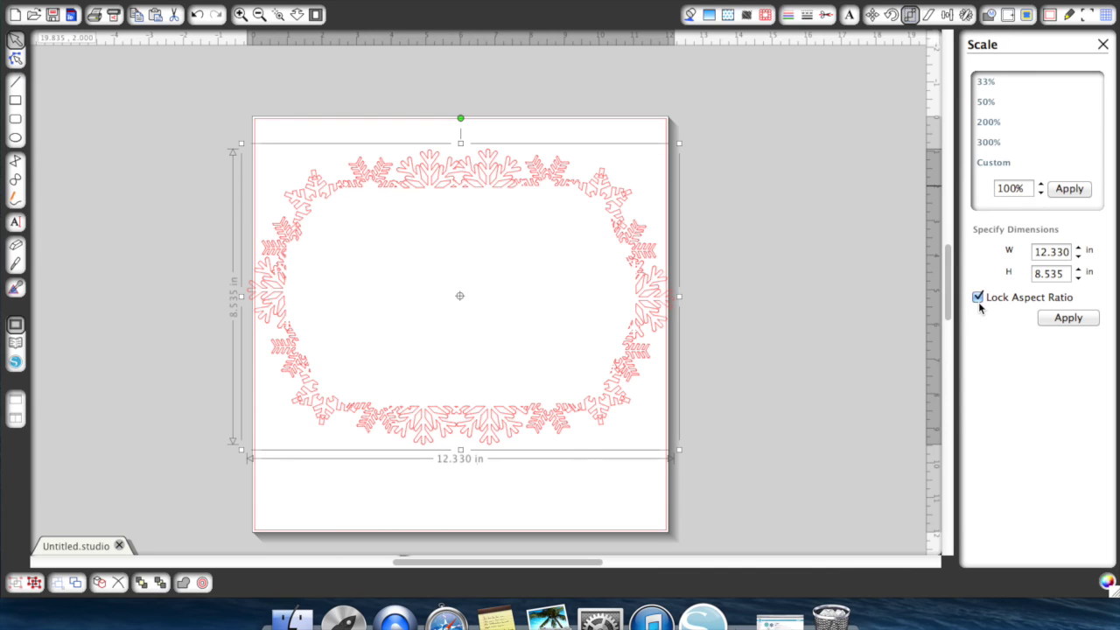
double_click(1055, 254)
type("11.5")
key("Return")
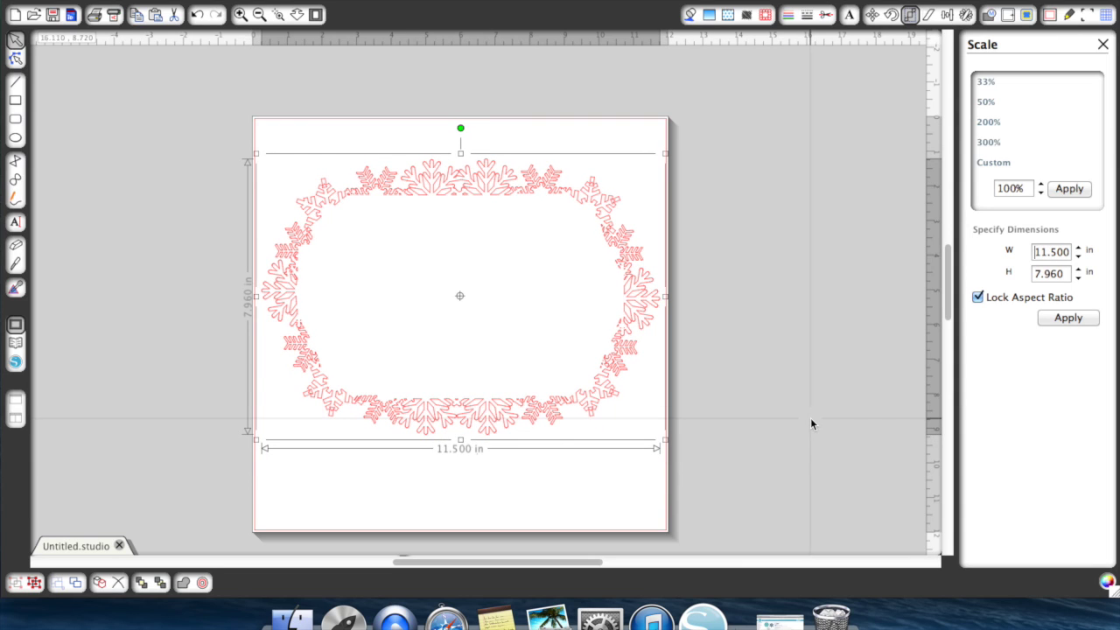
left_click(729, 282)
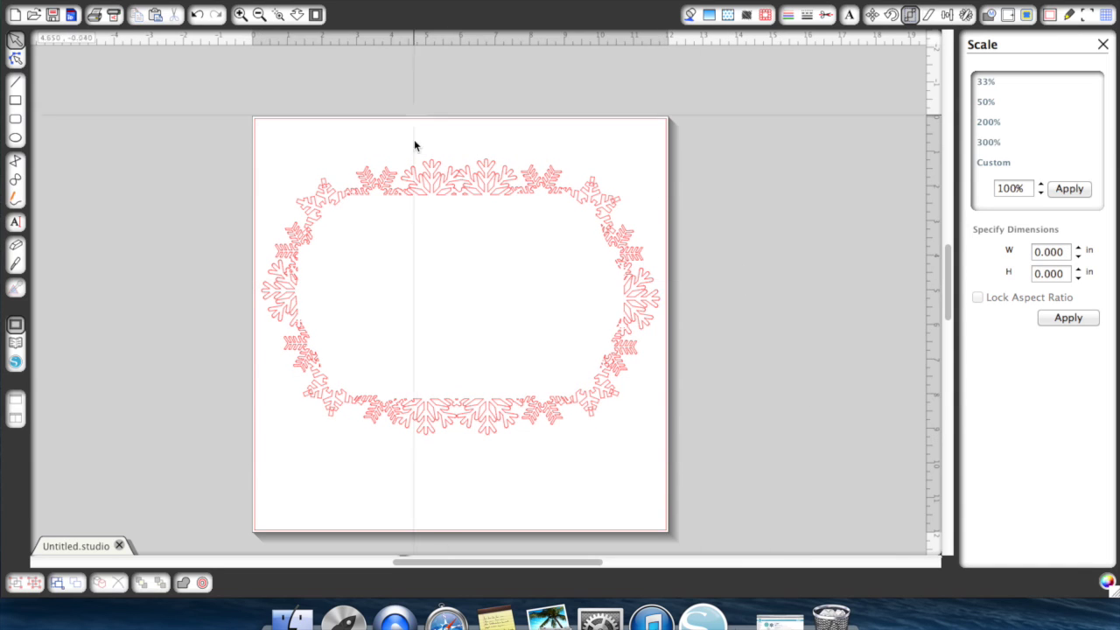
left_click_drag(391, 185, 392, 177)
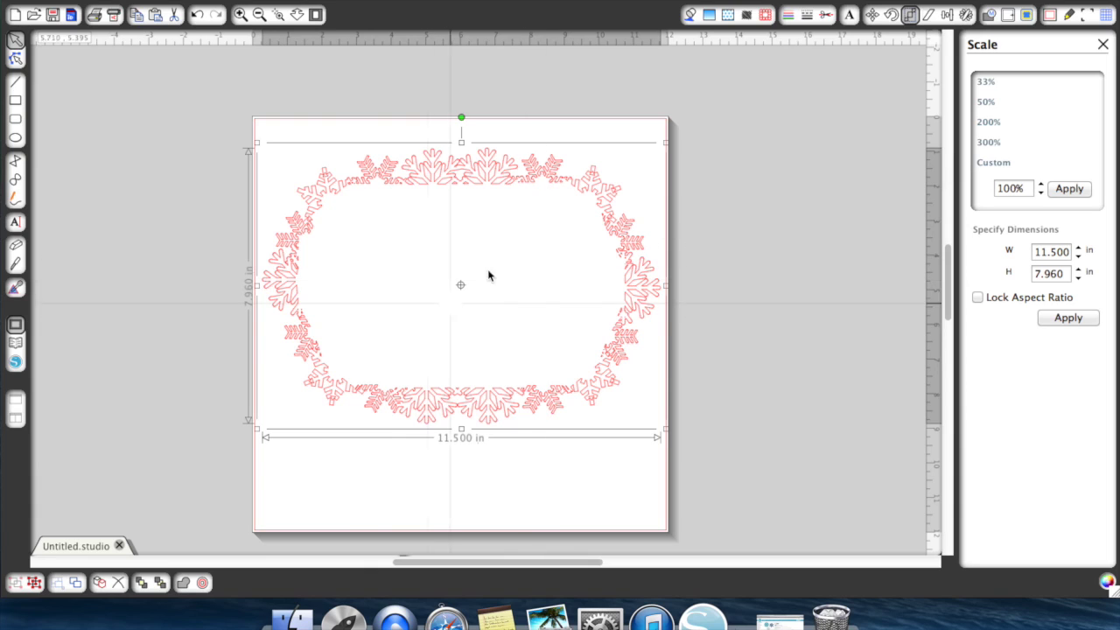
Open the cut settings for sending the frame to the Silhouette and choose Vinyl as the material
left_click(114, 17)
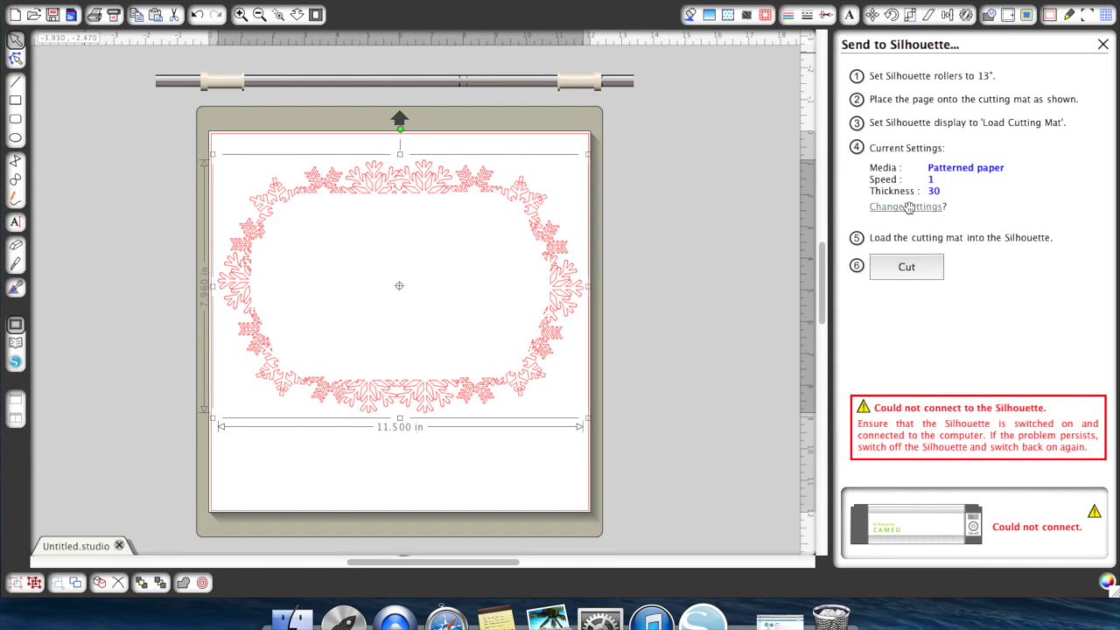
left_click(906, 207)
left_click_drag(1100, 104, 1092, 210)
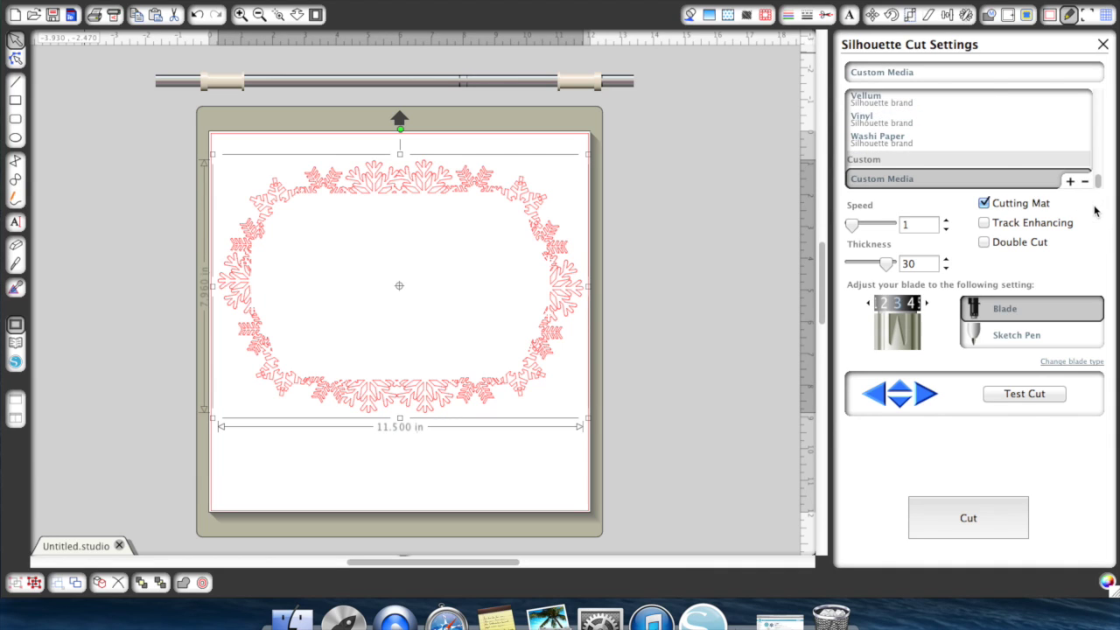
left_click(886, 126)
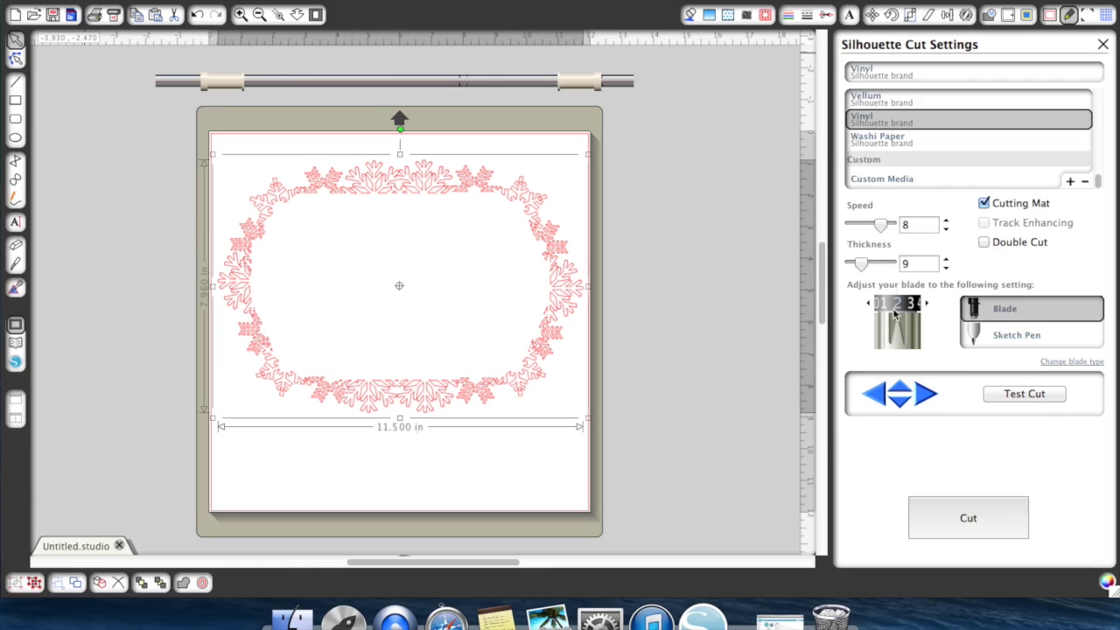
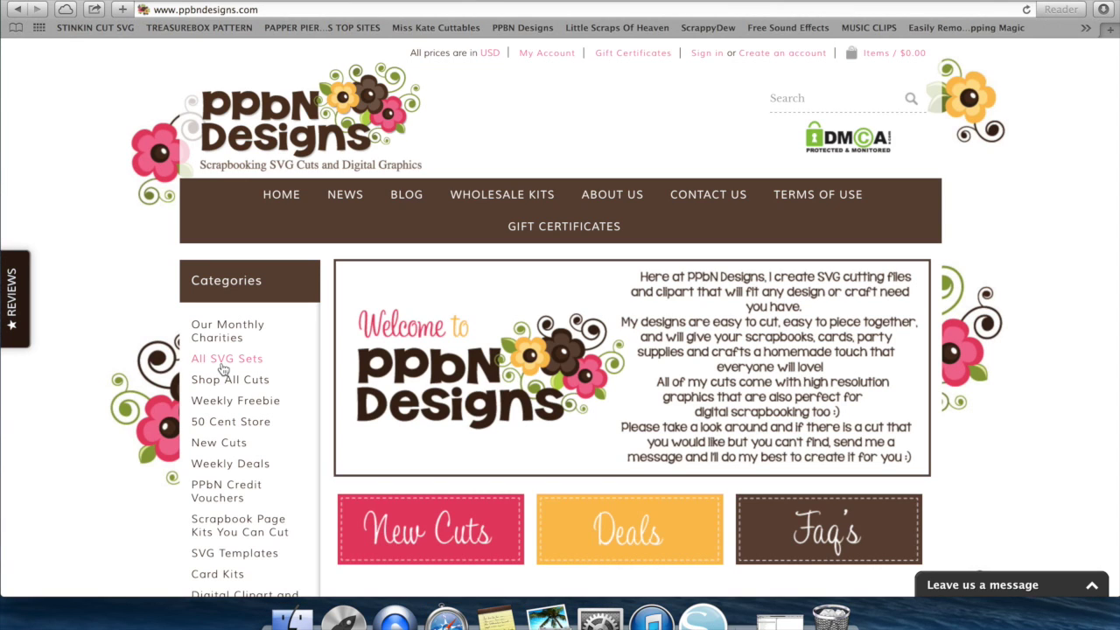
Browse all SVG sets on the PPbN Designs site and view the Snow Queen Set's enlarged preview image
left_click(224, 365)
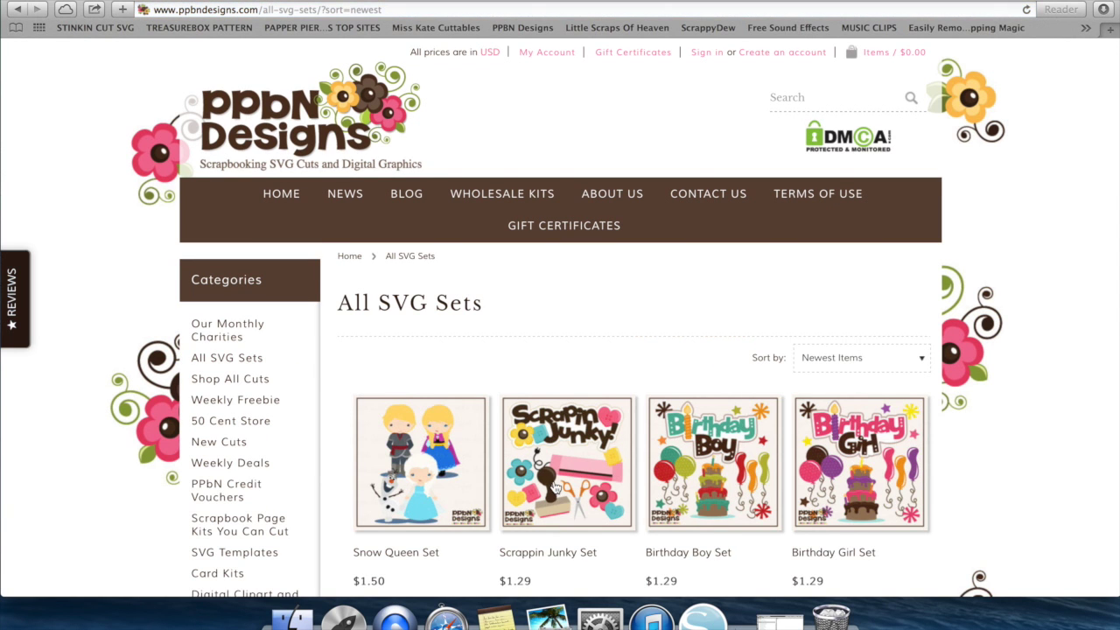
scroll(553, 479, "down", 3)
scroll(553, 479, "down", 3)
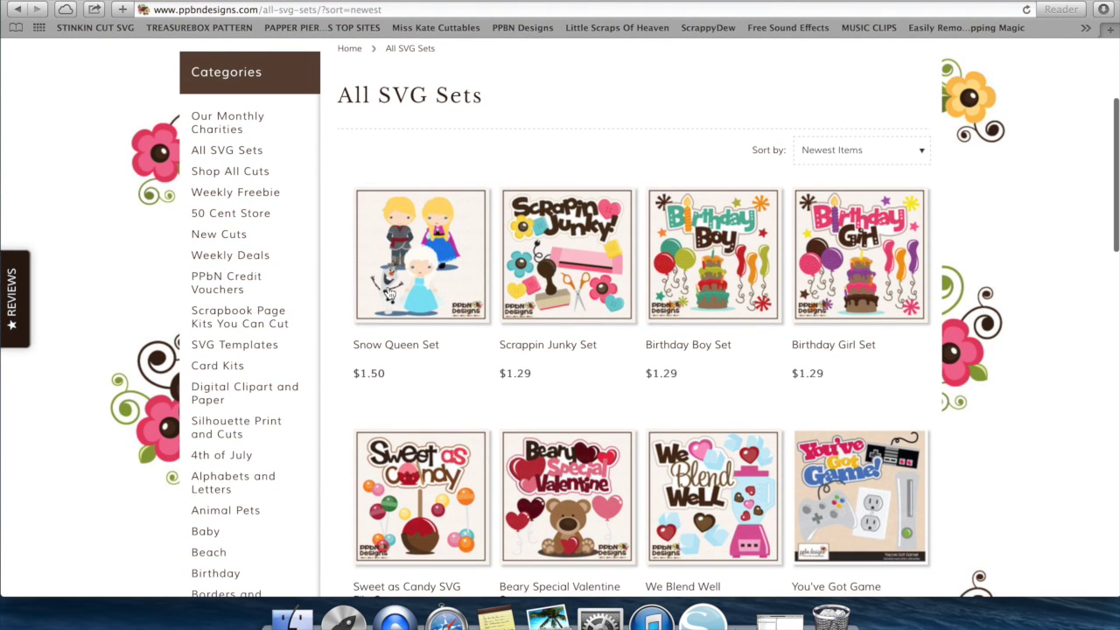
left_click(398, 286)
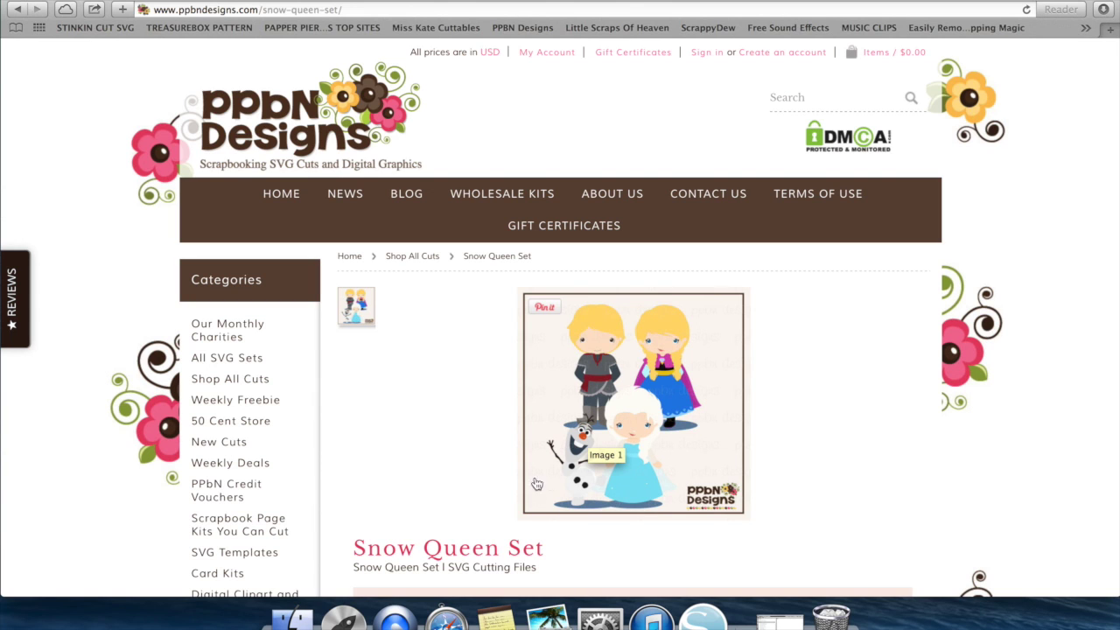
left_click(617, 399)
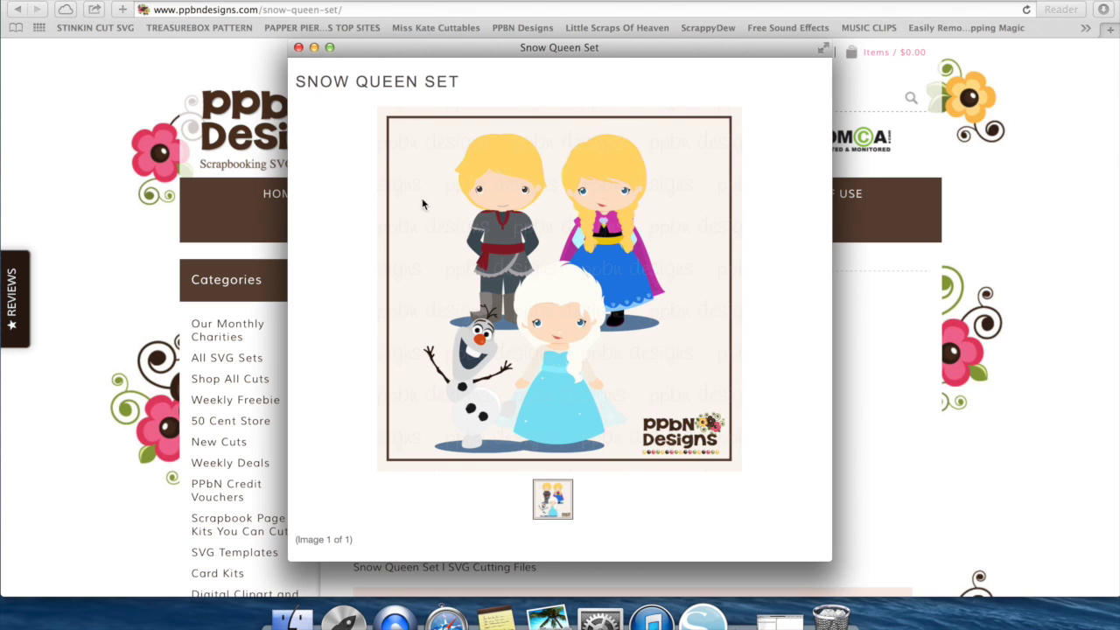
left_click(298, 47)
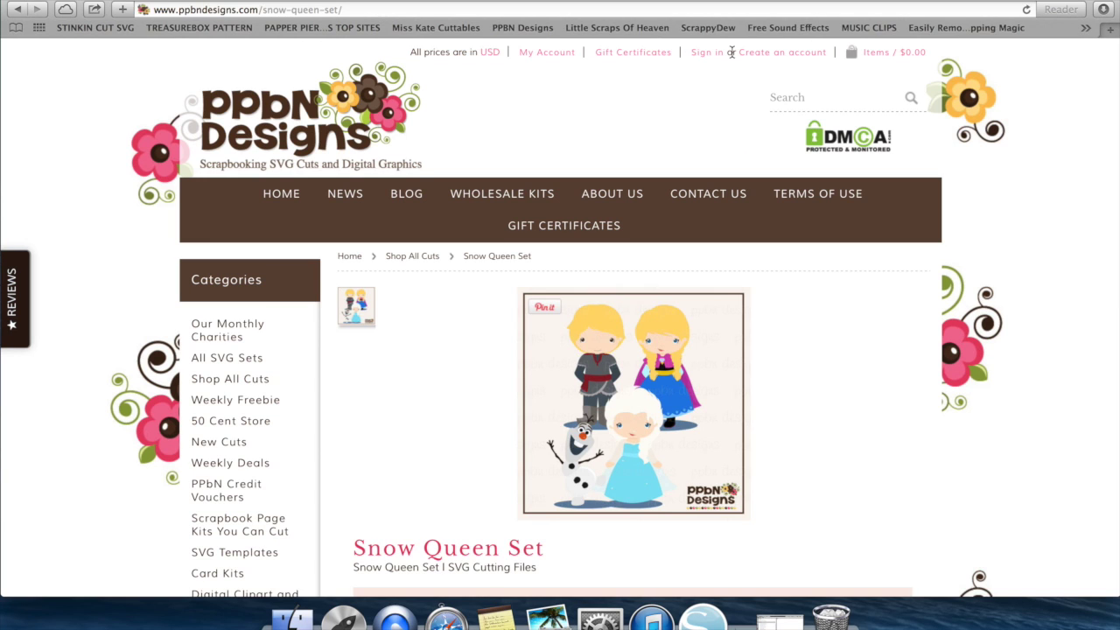
Sign in to the PPbN Designs account with the prefilled credentials and open the completed orders
left_click(698, 54)
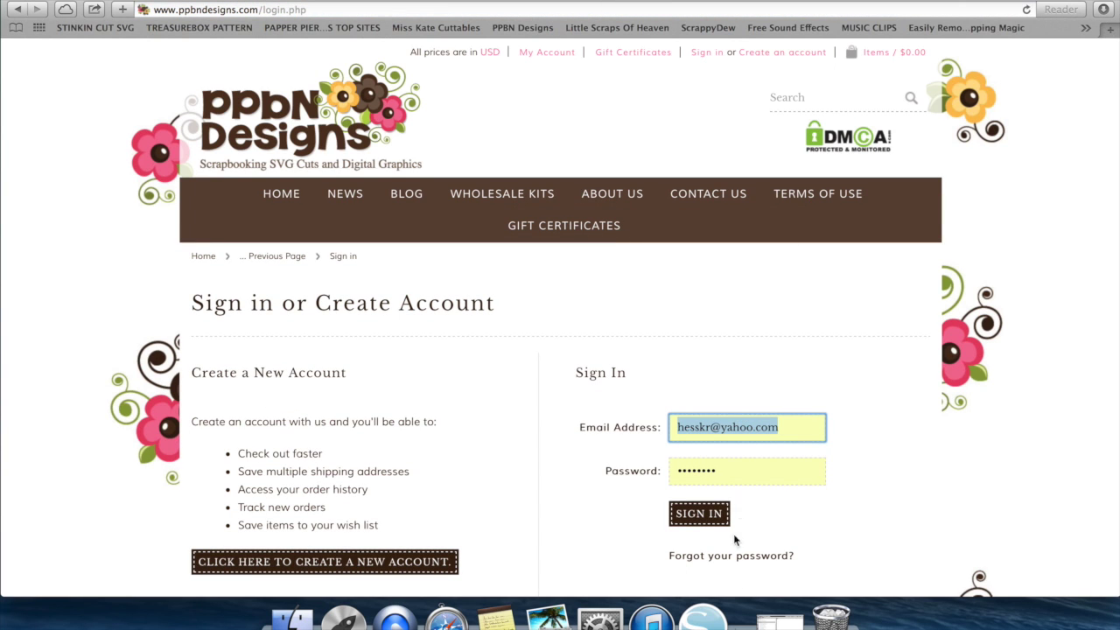
left_click(701, 518)
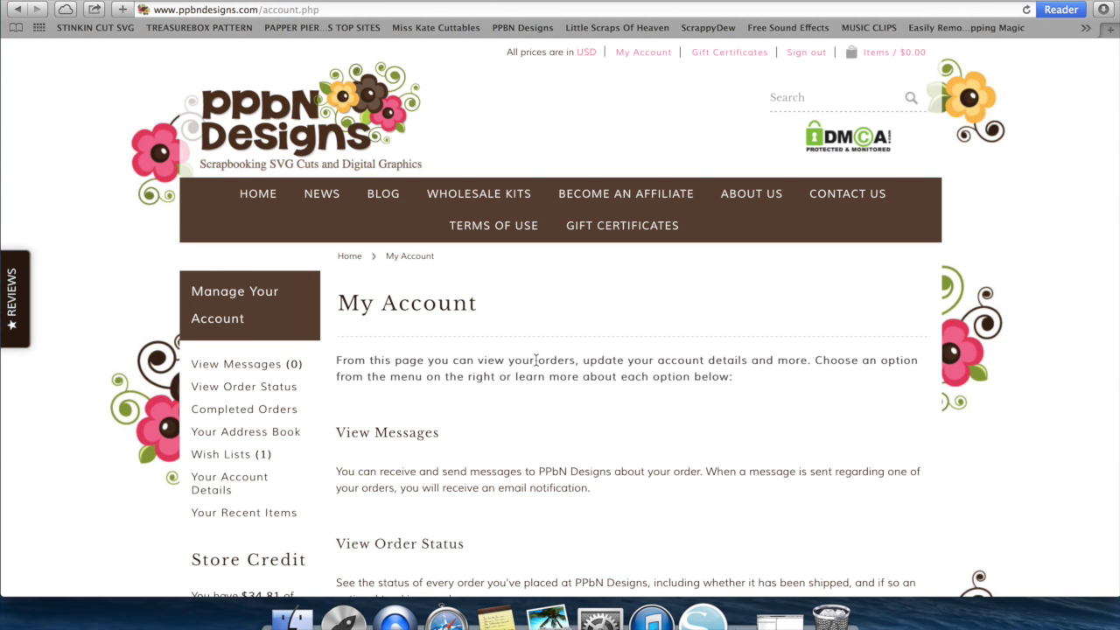
scroll(536, 359, "down", 5)
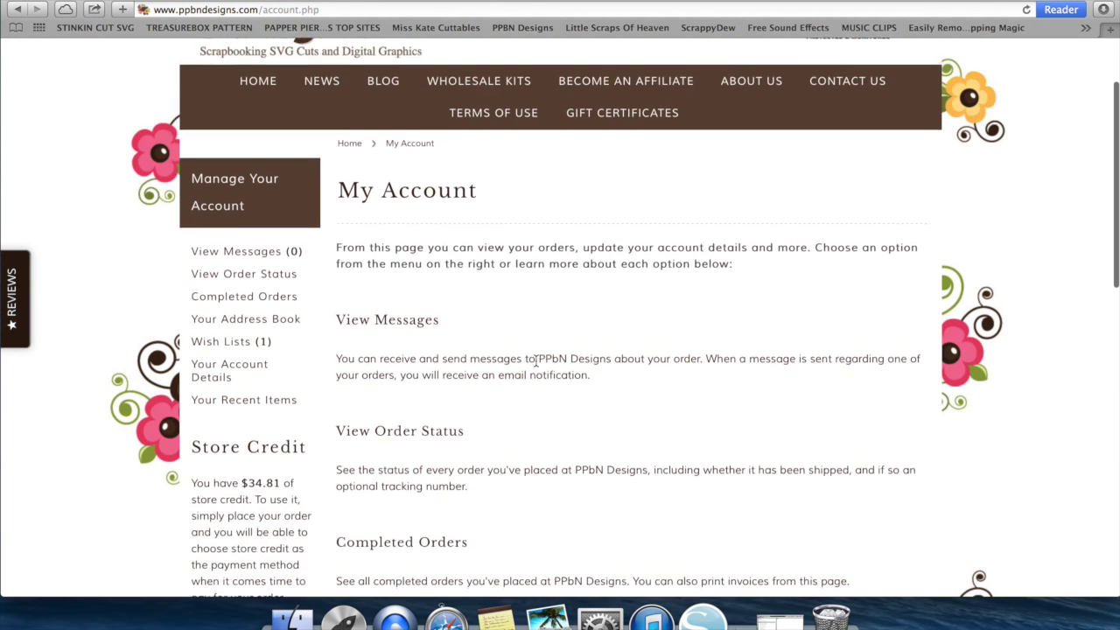
left_click(431, 325)
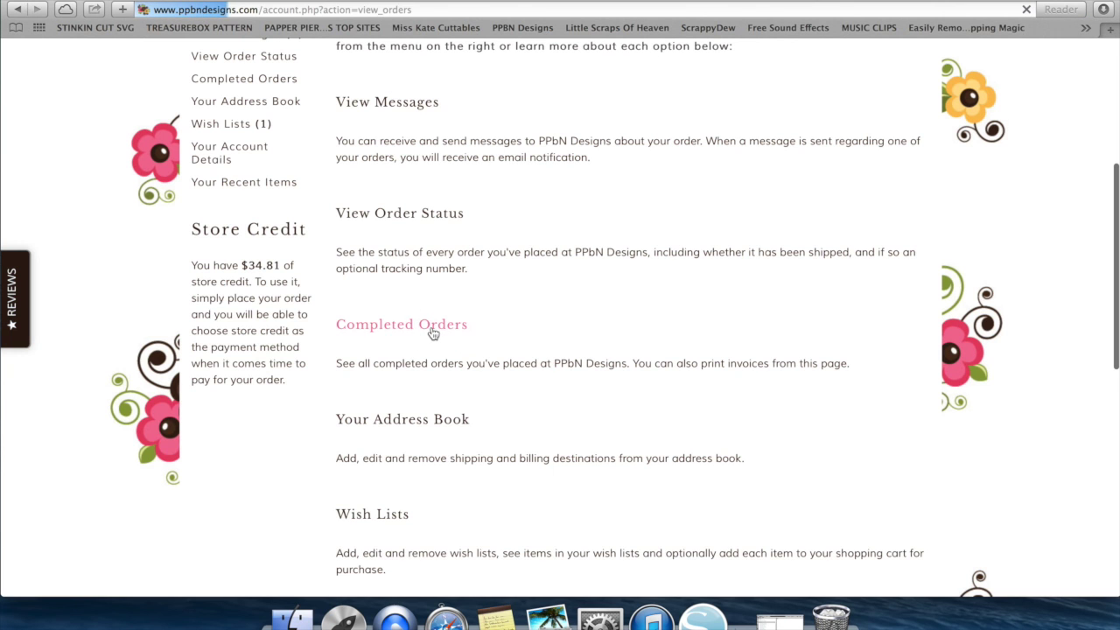
Find the Snow Queen Set among the completed orders and download ppbnsnowqueensetREVISED.zip
scroll(678, 420, "down", 7)
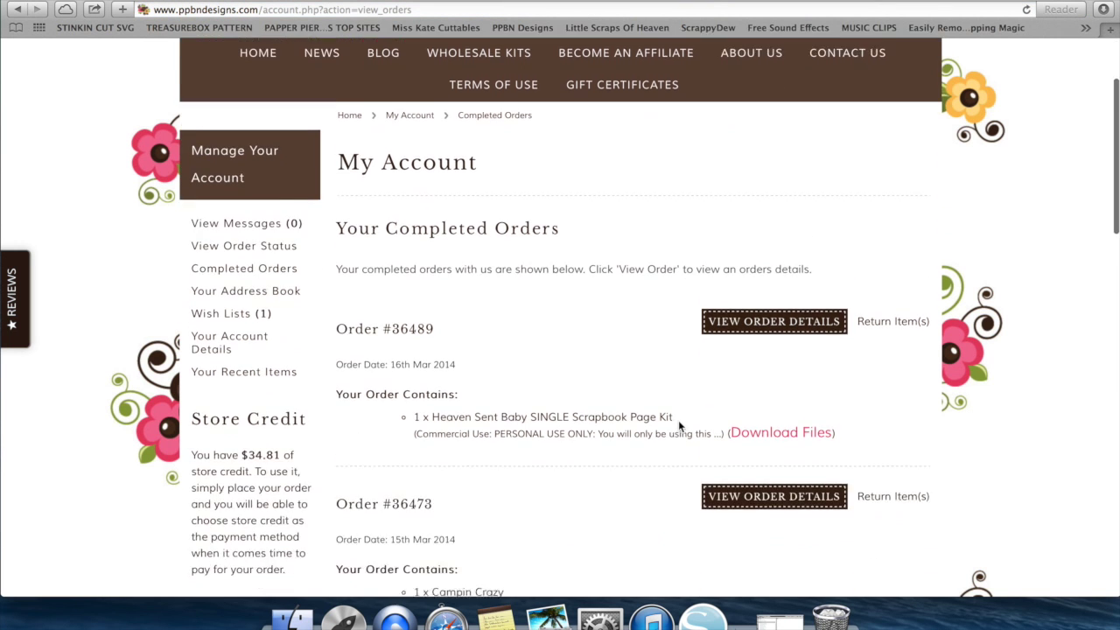
scroll(679, 424, "down", 2)
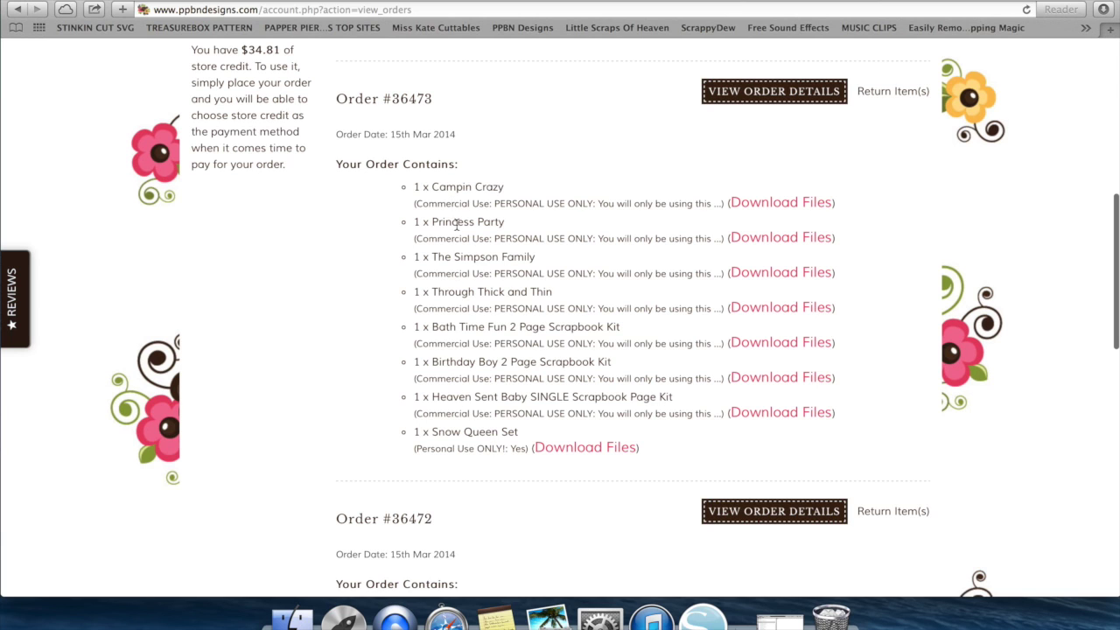
left_click(574, 449)
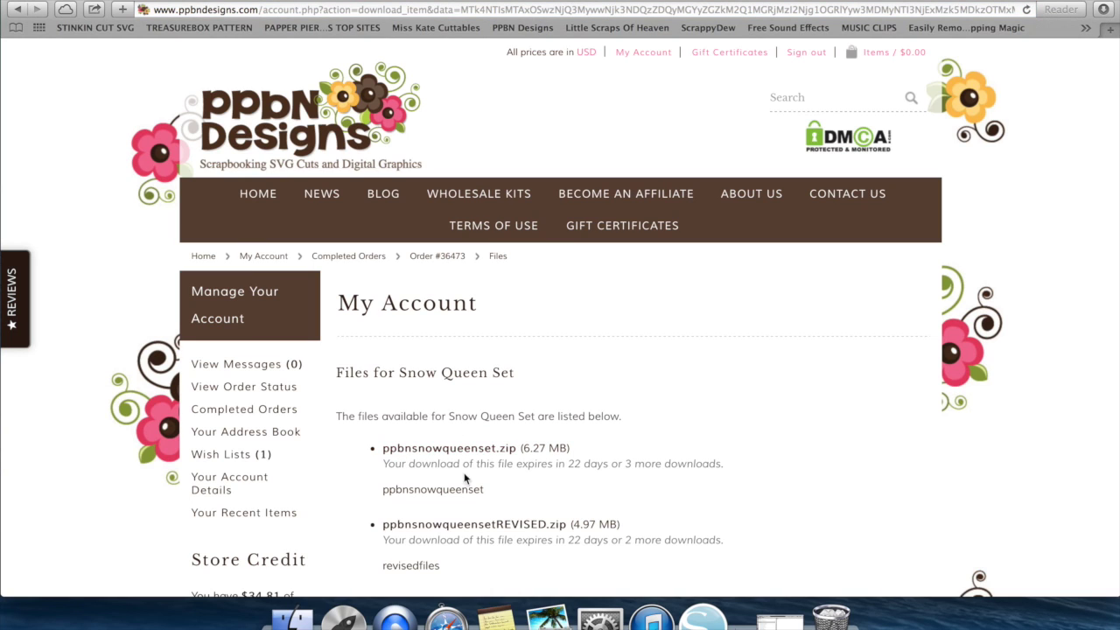
left_click(487, 529)
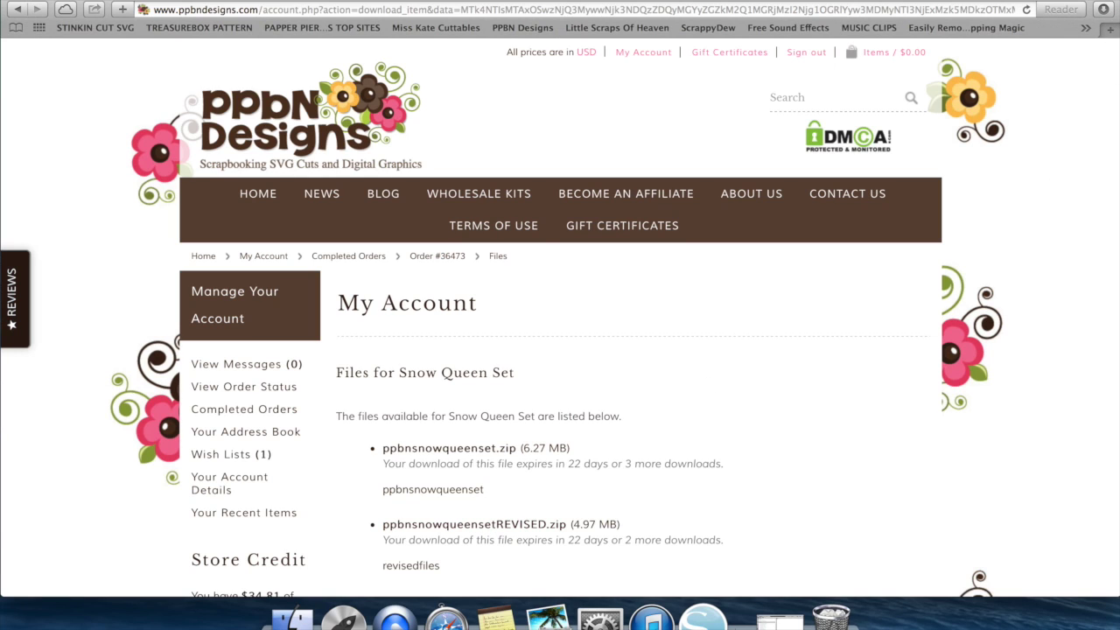
Take the browser out of full screen, put the downloaded ppbnsnowqueensetREVISED folder on the desktop and minimise the browser
key("Escape")
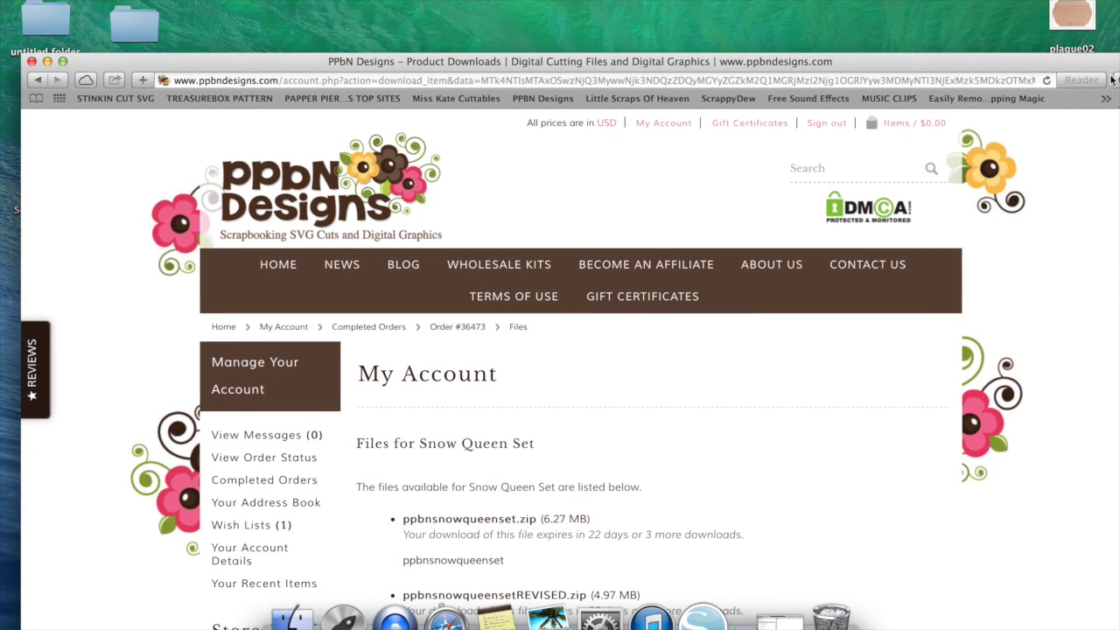
left_click(1108, 80)
left_click_drag(910, 147, 643, 35)
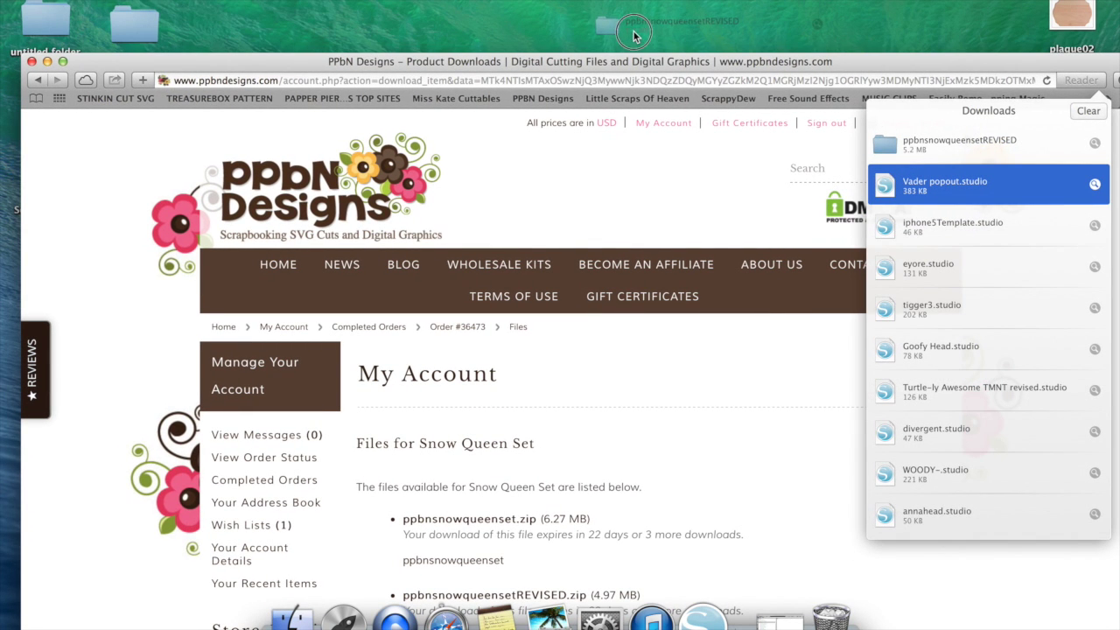
left_click(47, 62)
left_click(48, 62)
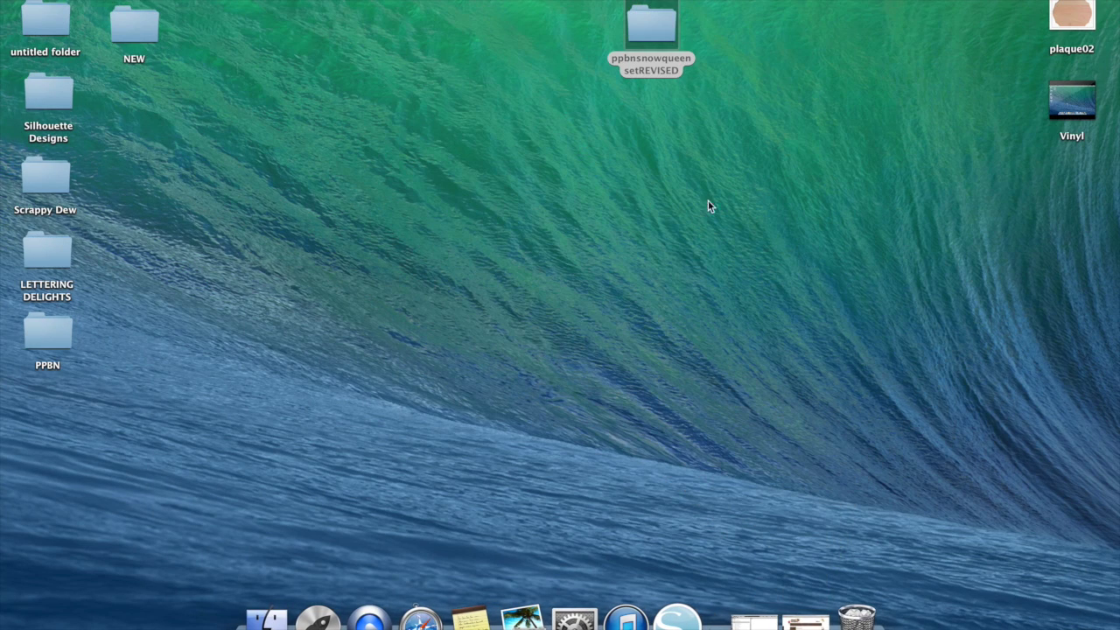
Switch to Silhouette Studio and create a library folder named SNOW QUEEN (AKA FROZEN) inside PPBN
left_click(754, 618)
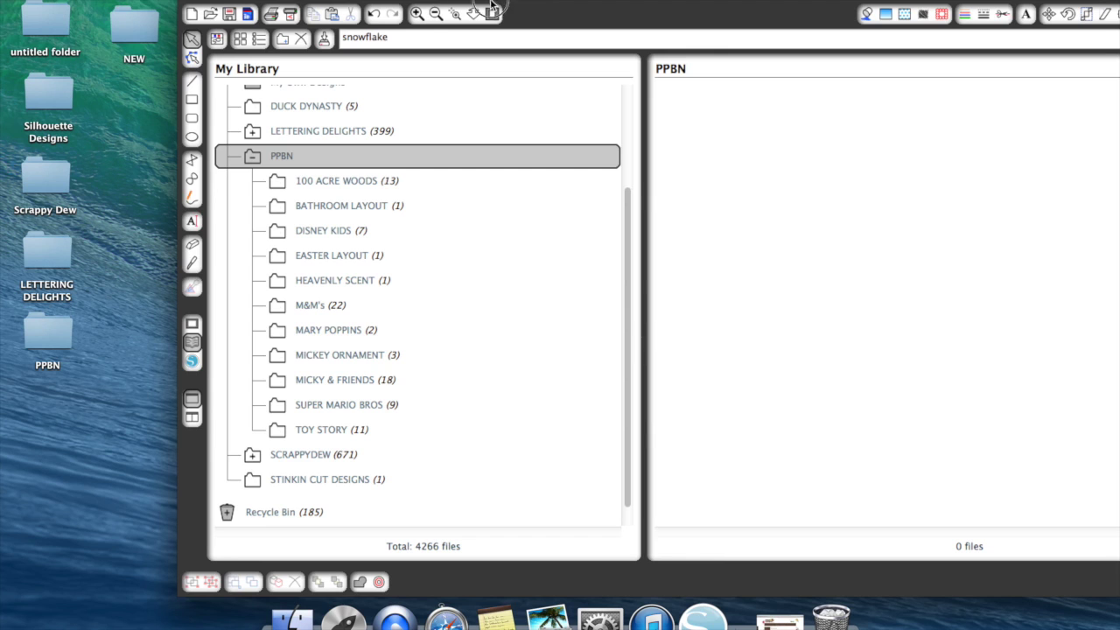
left_click_drag(423, 2, 245, 7)
left_click(105, 46)
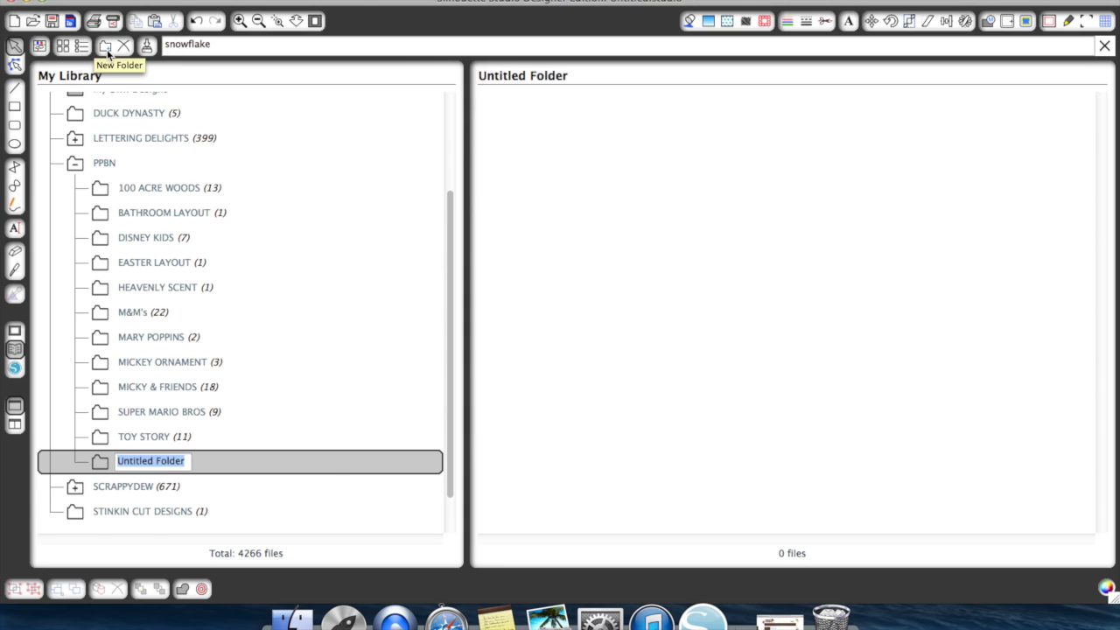
type("SNOW")
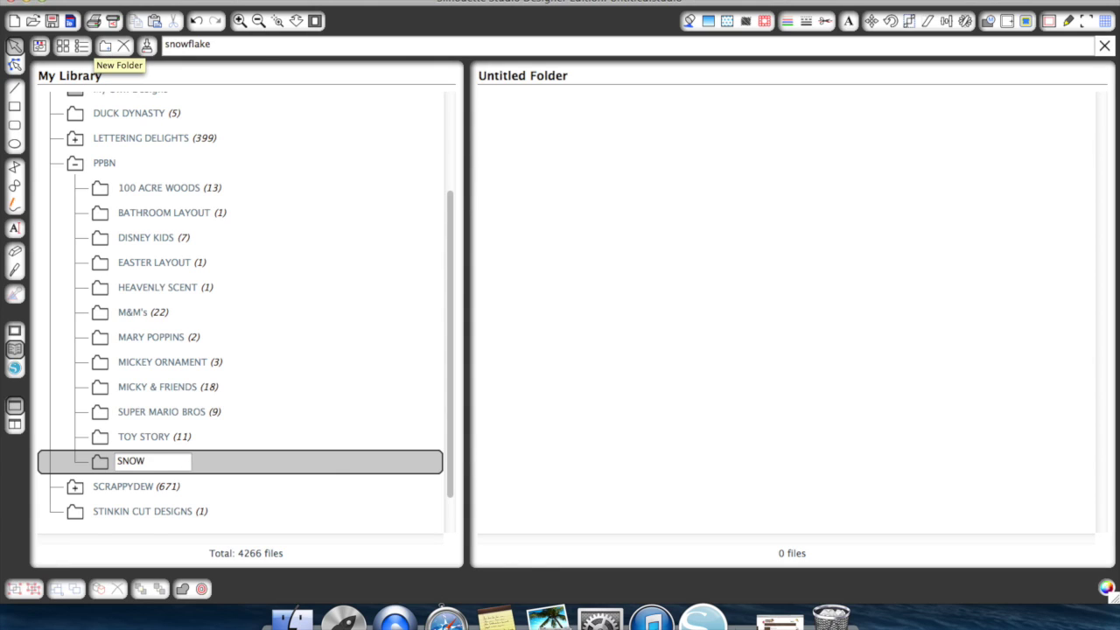
type(" QUEEN")
type(" (AKA FROZE")
type("N")
key("Return")
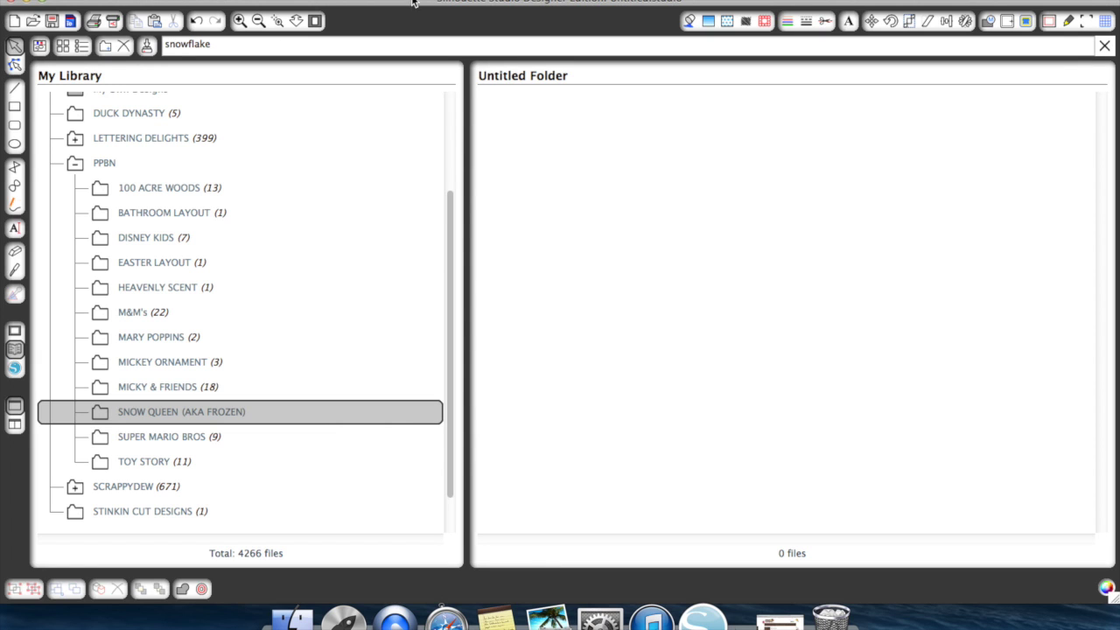
Open the downloaded ppbnsnowqueensetREVISED folder beside the library and add frozensnowprincess.svg to the SNOW QUEEN (AKA FROZEN) folder
left_click_drag(411, 7, 435, 80)
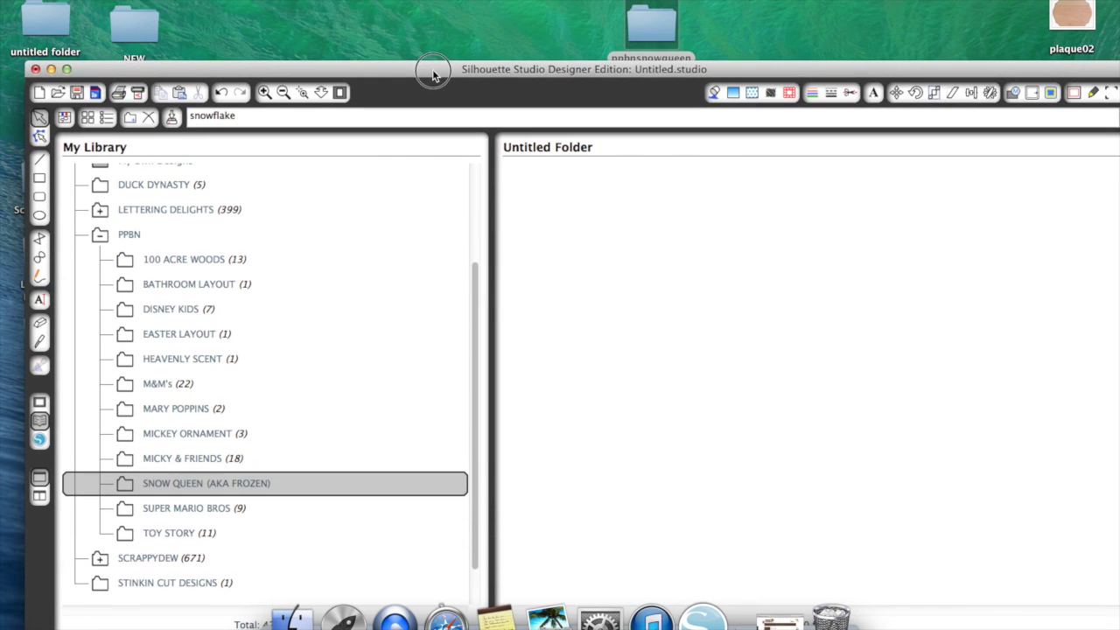
left_click(663, 20)
double_click(663, 19)
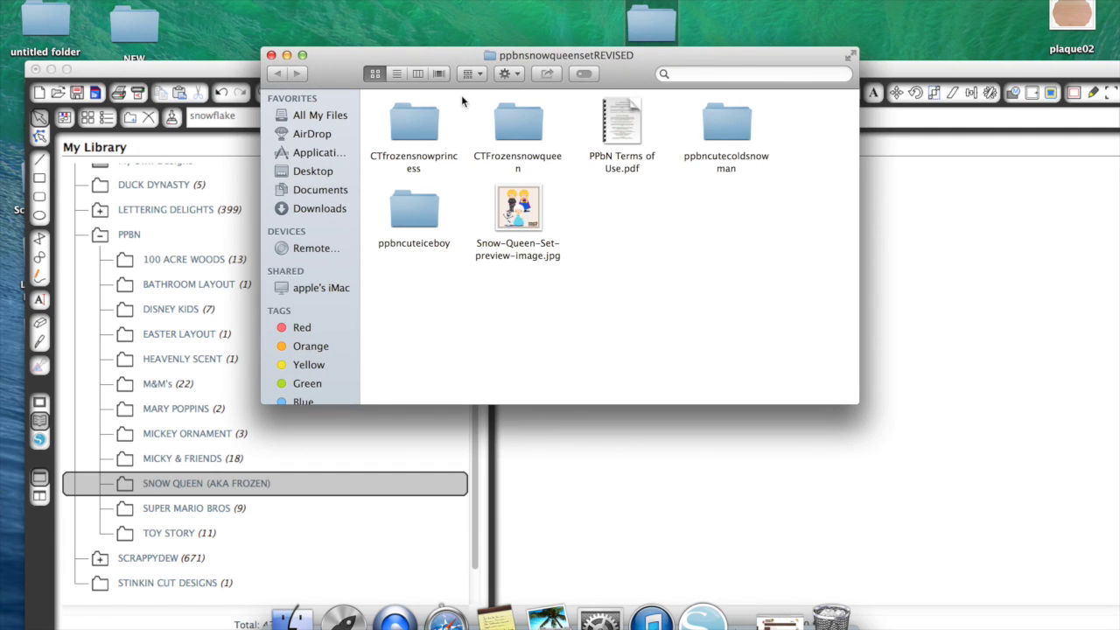
left_click_drag(449, 53, 351, 0)
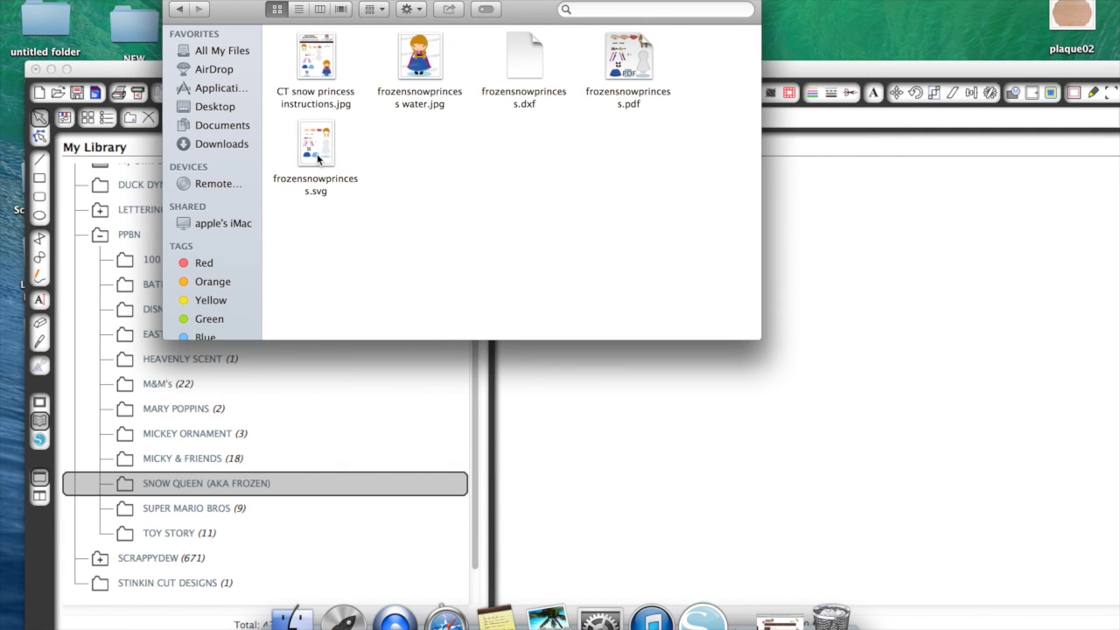
left_click(333, 156)
left_click_drag(333, 156, 898, 266)
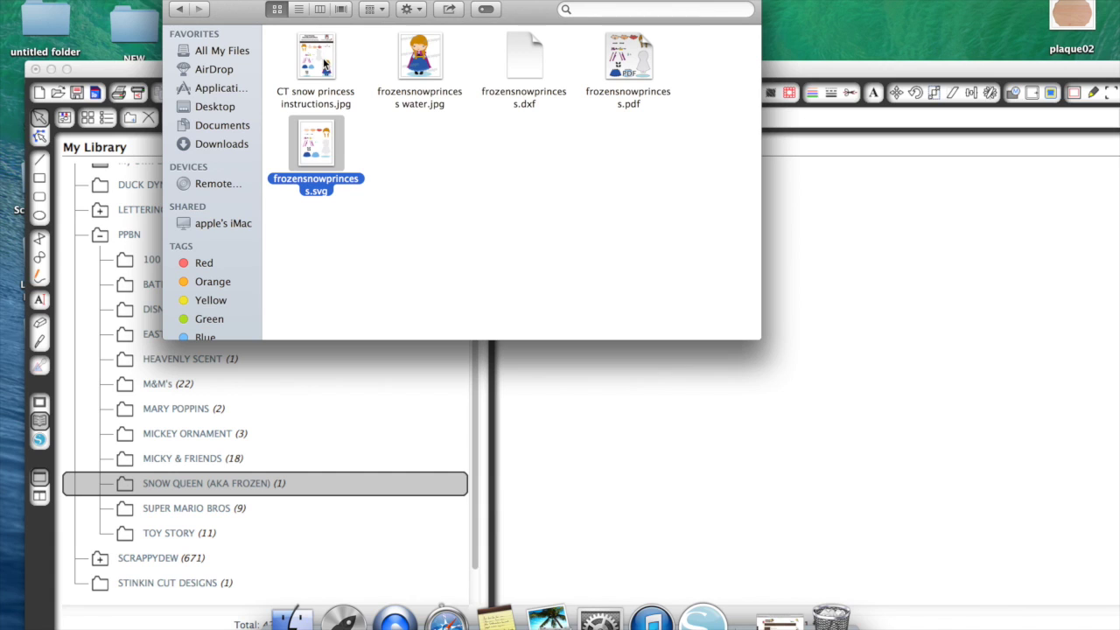
Add CTsnowqueen.svg from the CTFrozensnowqueen folder to the SNOW QUEEN (AKA FROZEN) library folder
left_click(185, 12)
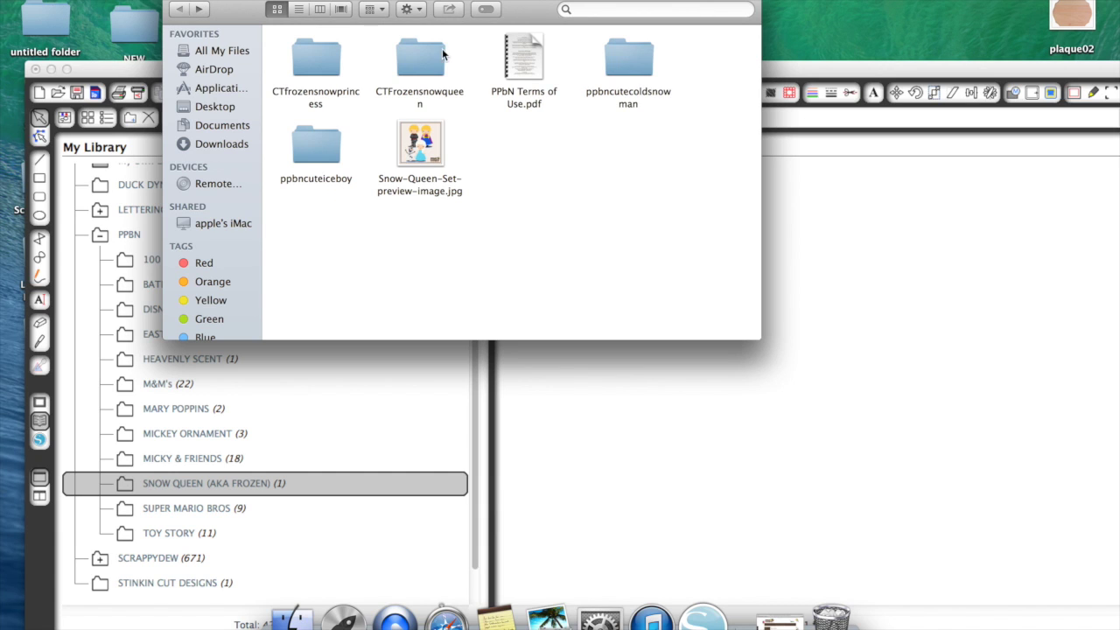
double_click(429, 57)
left_click_drag(315, 144, 912, 253)
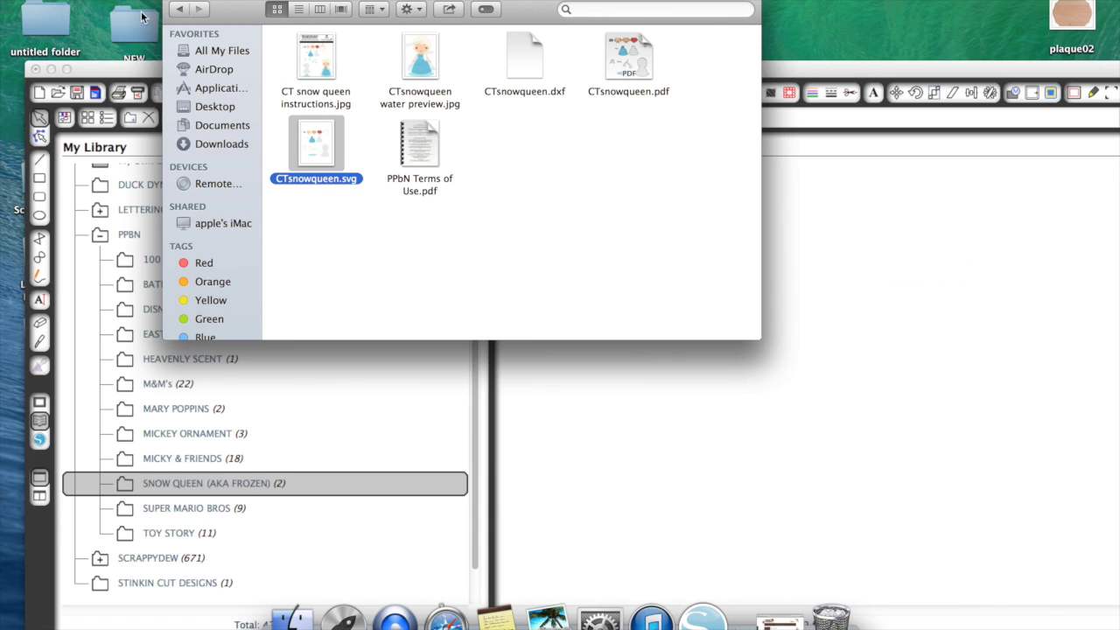
Add Frozen Olaf.svg from the ppbncutecoldsnowman folder to the SNOW QUEEN (AKA FROZEN) library folder
left_click(180, 10)
double_click(626, 77)
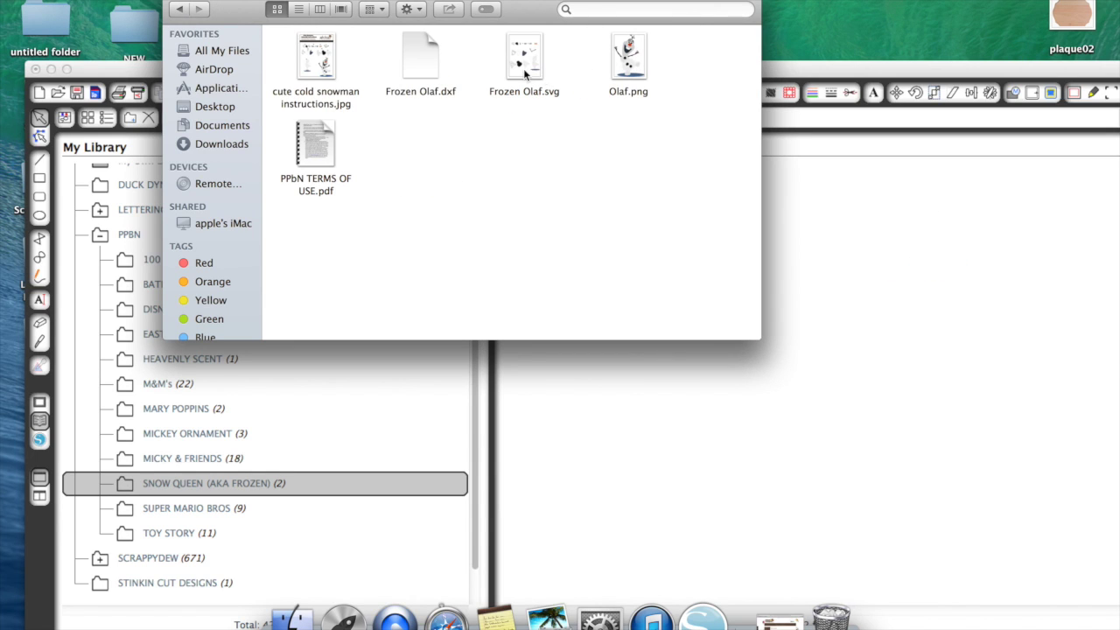
left_click_drag(523, 69, 906, 214)
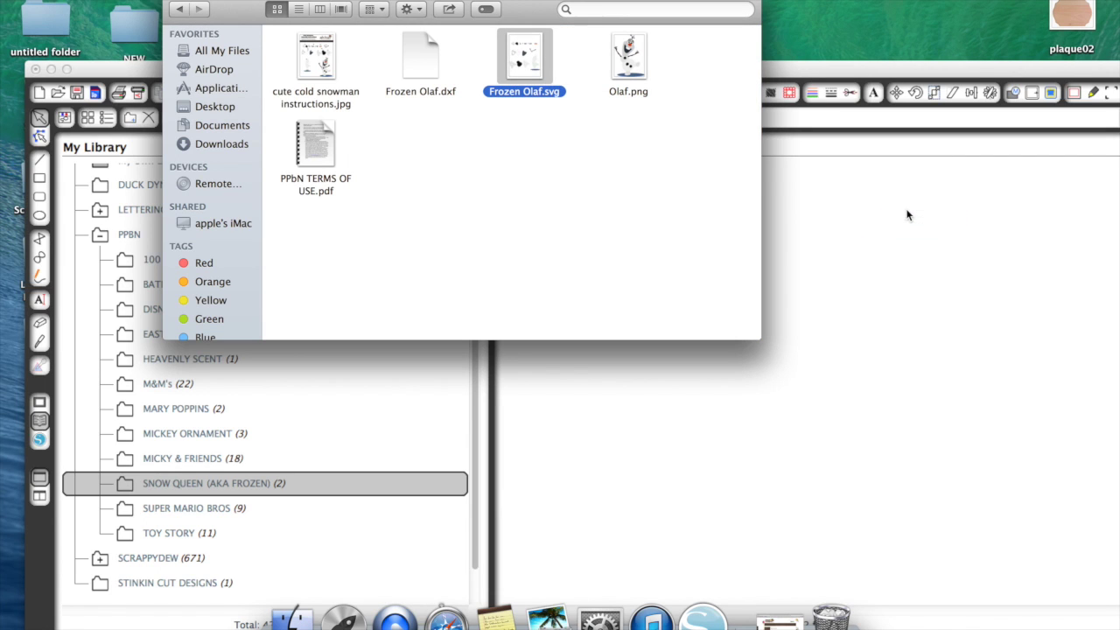
Add Ice Boy.svg from the ppbncuteiceboy folder to the SNOW QUEEN (AKA FROZEN) library folder
left_click(184, 12)
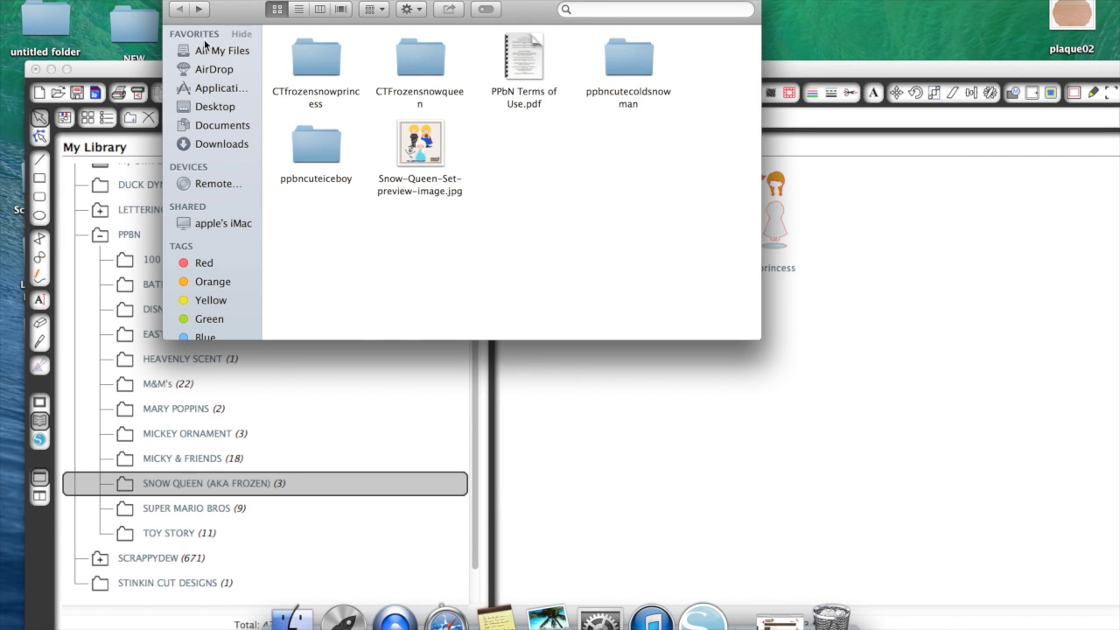
double_click(325, 146)
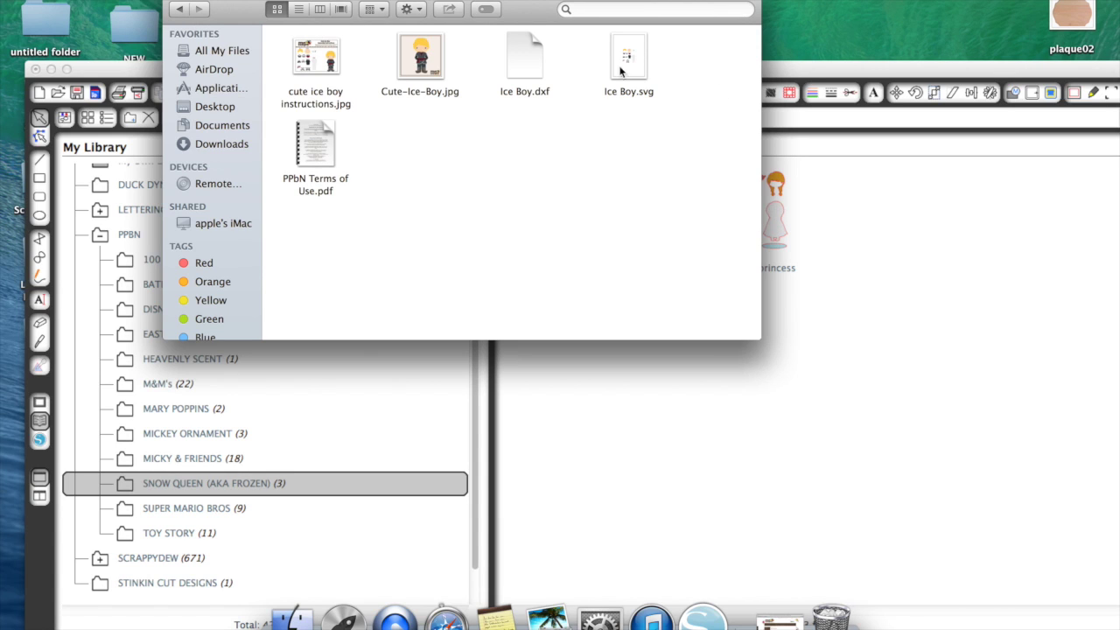
left_click_drag(627, 62, 889, 210)
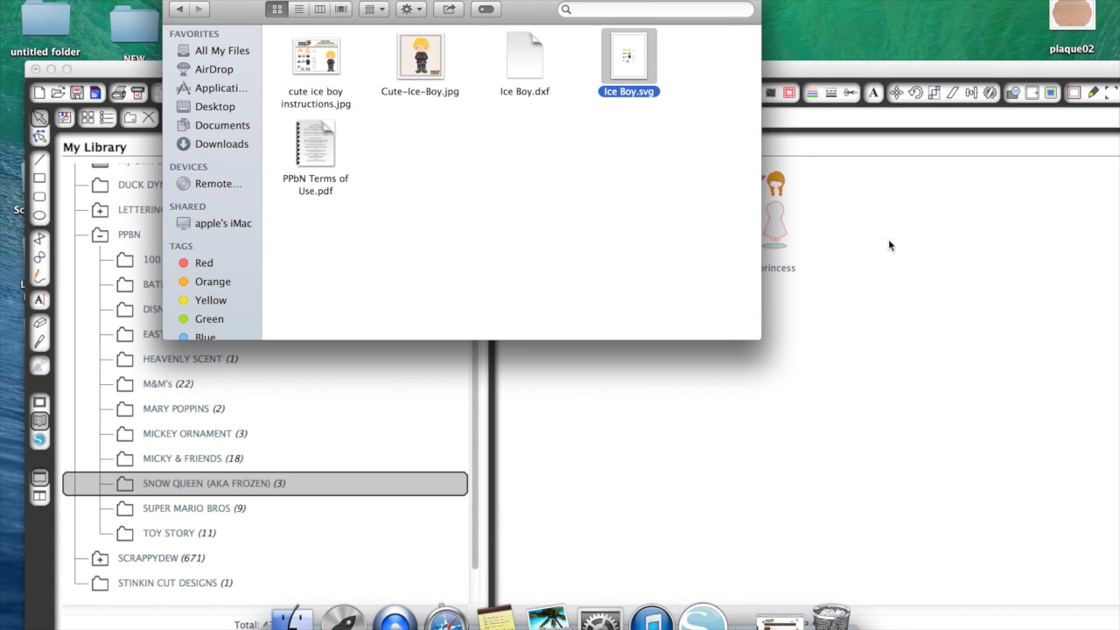
Close the ppbncuteiceboy folder window and reposition the library window so the whole SNOW QUEEN (AKA FROZEN) folder fits on screen
left_click_drag(516, 7, 516, 41)
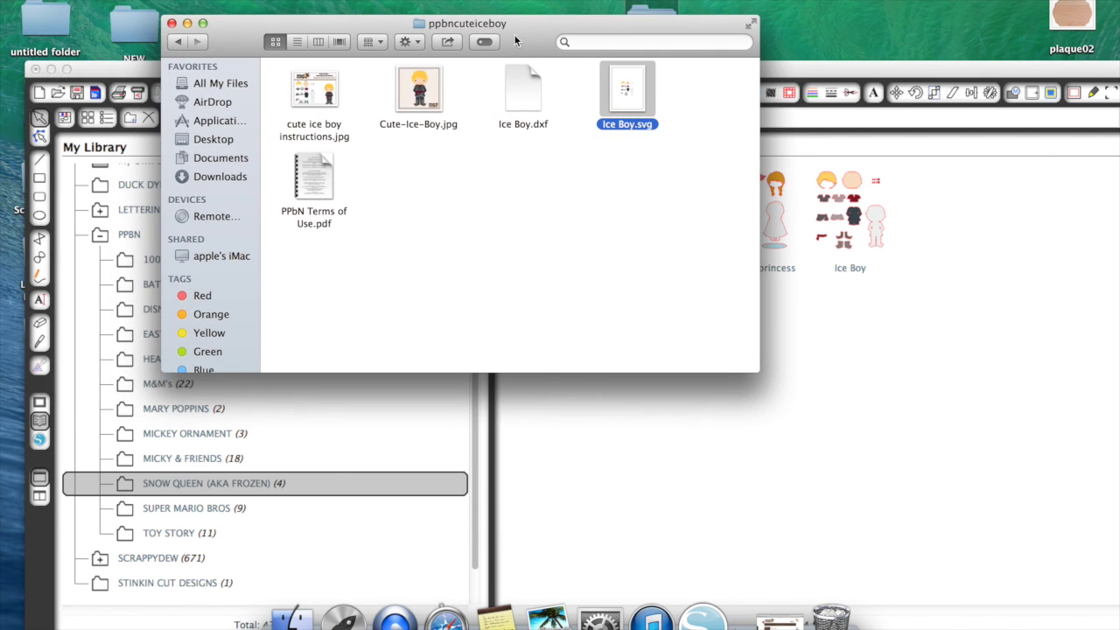
left_click(173, 23)
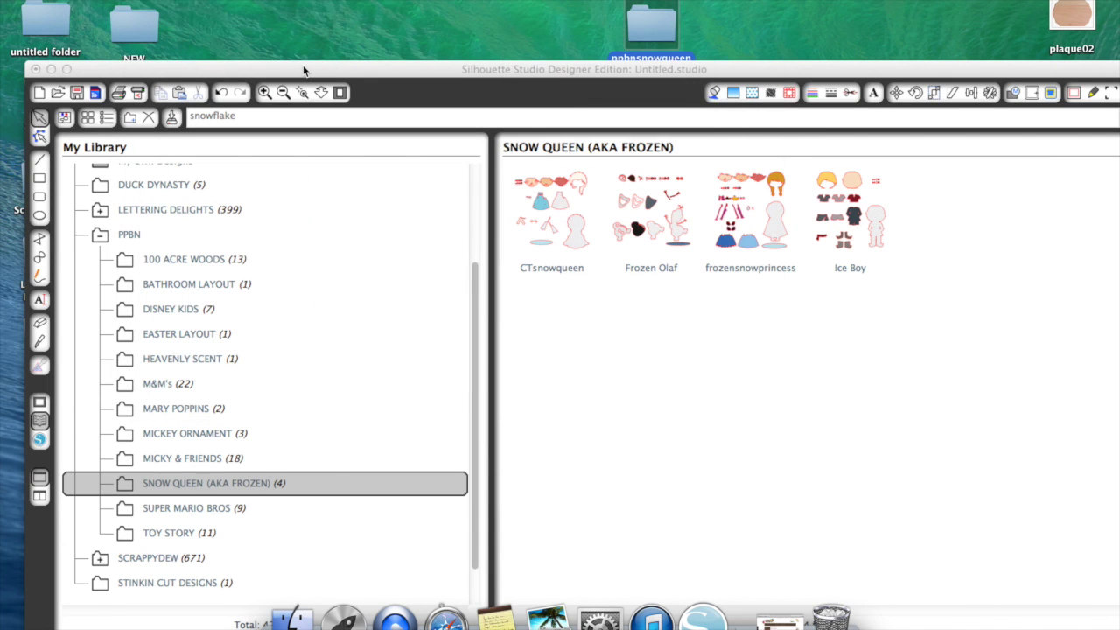
left_click_drag(300, 67, 271, 2)
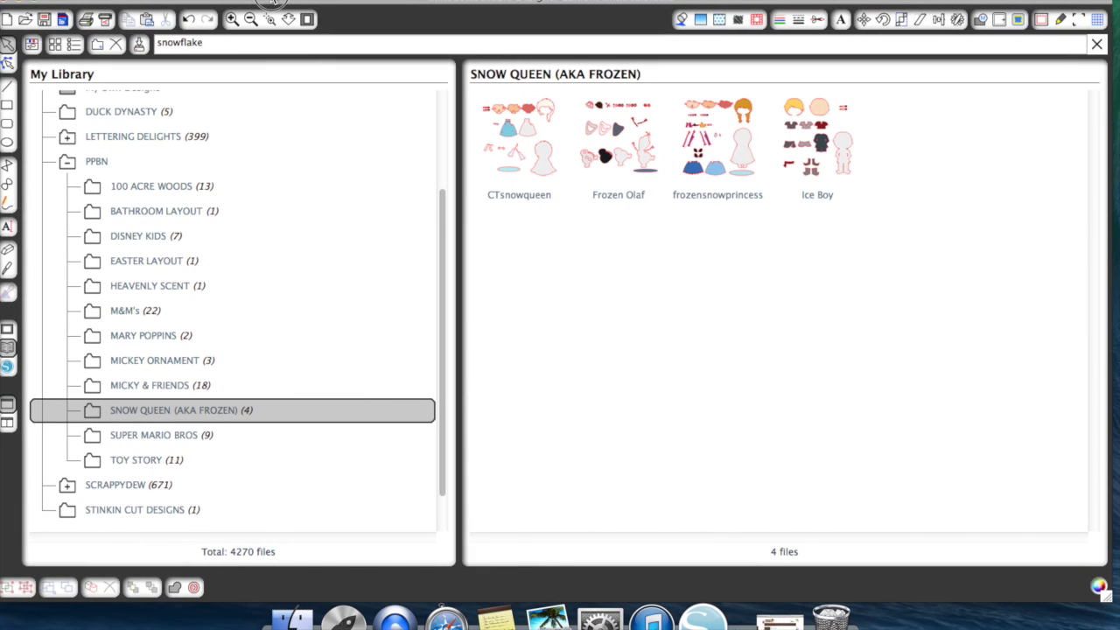
Open Frozen Olaf from the library onto the page, scale it to 13 in high with locked aspect ratio, and position it
double_click(636, 147)
left_click_drag(704, 289, 607, 308)
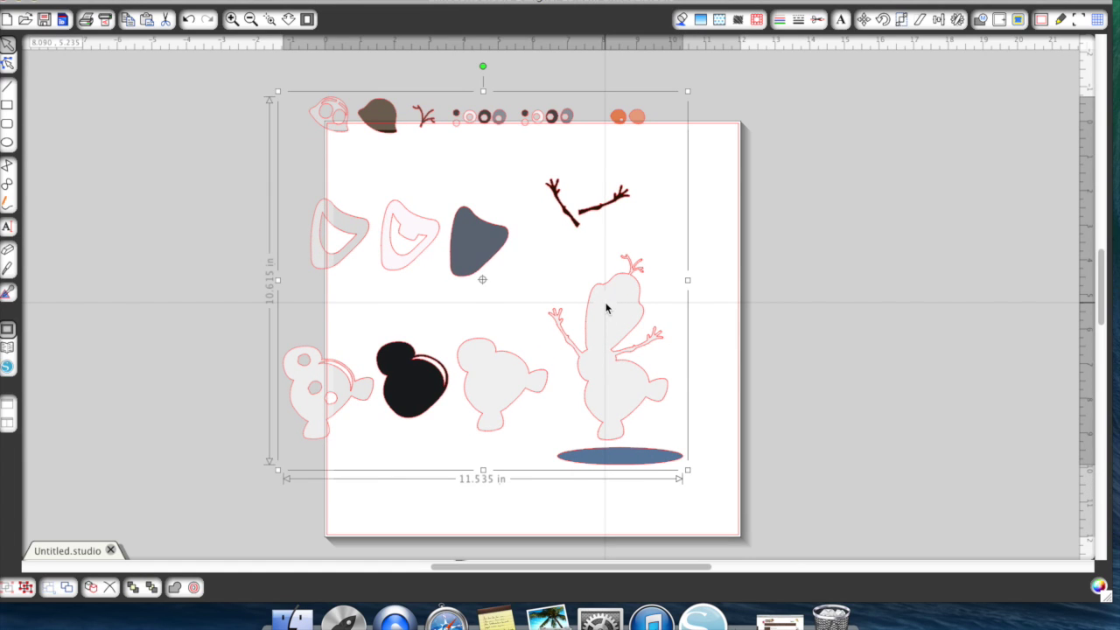
left_click_drag(607, 309, 615, 282)
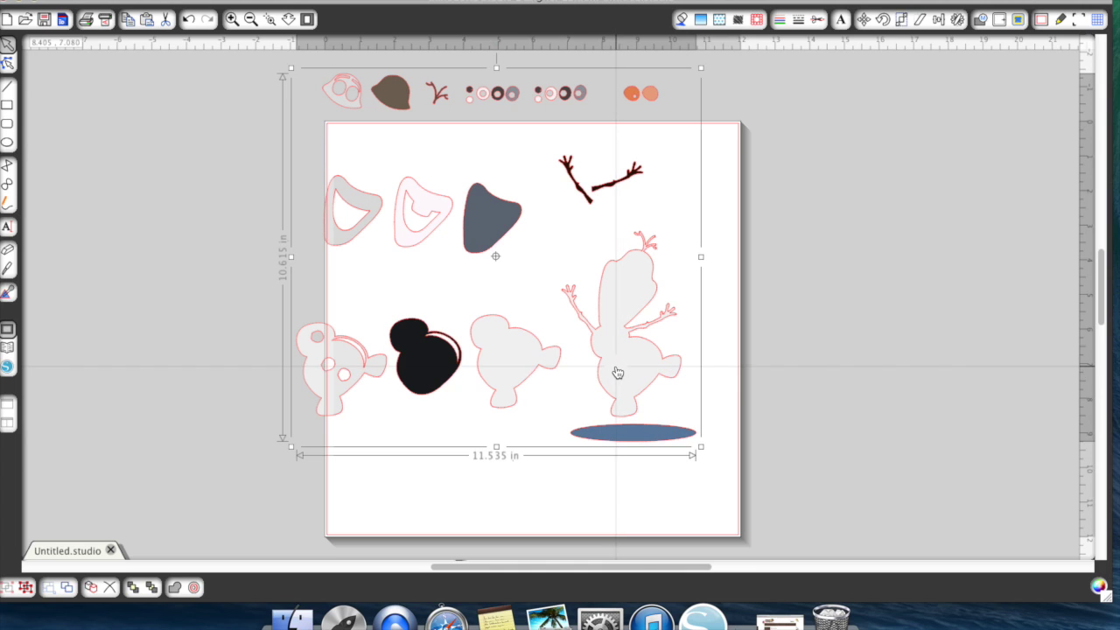
left_click(899, 22)
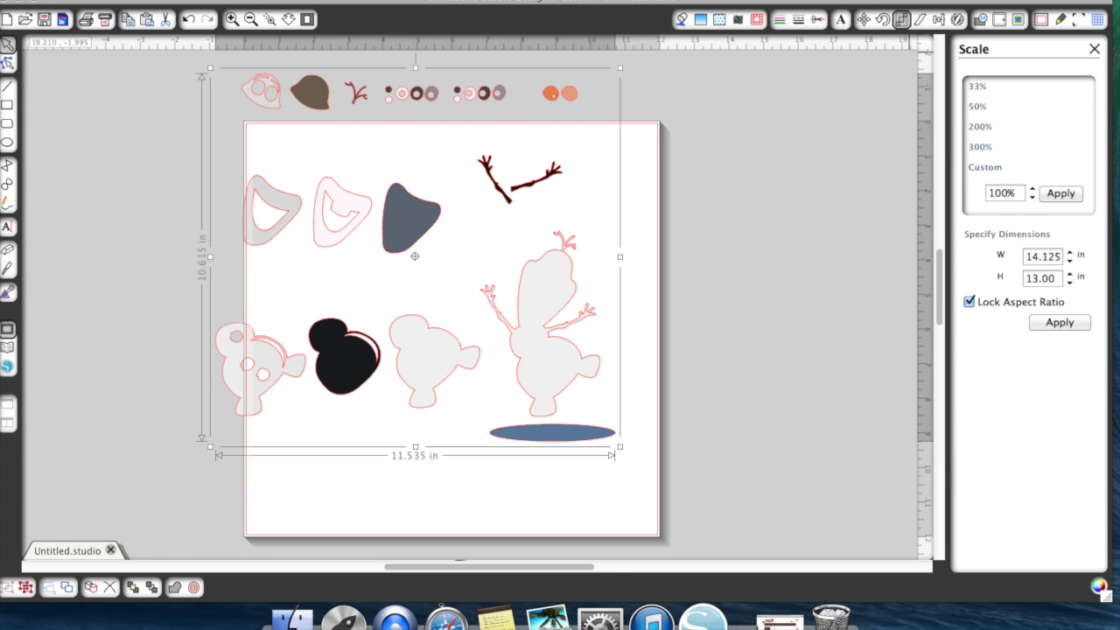
key("Return")
left_click_drag(564, 344, 592, 378)
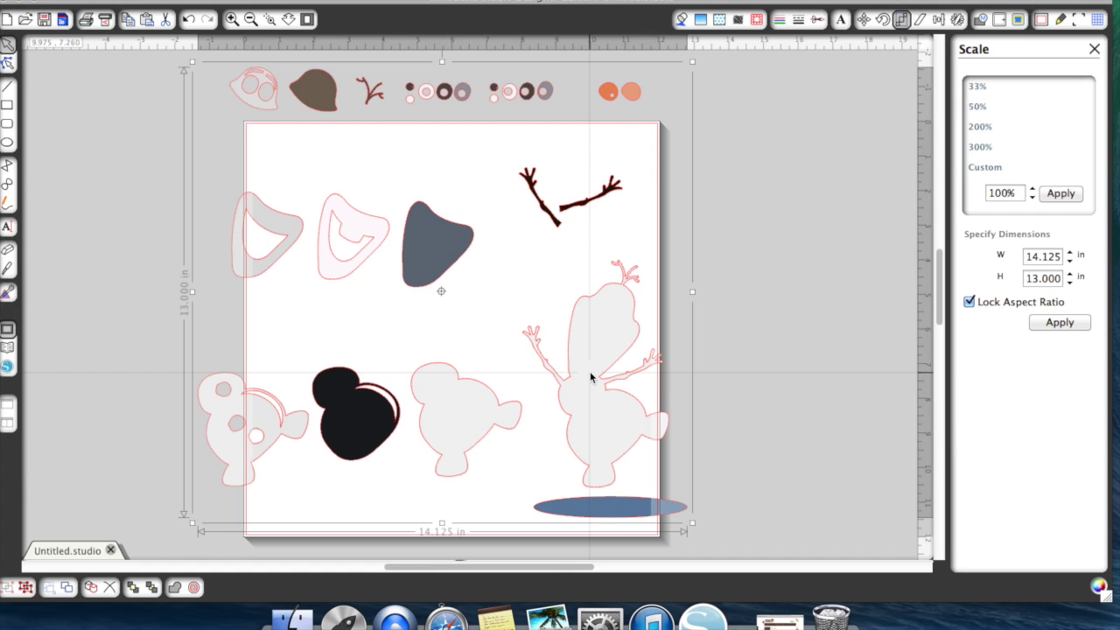
Open the cute cold snowman instructions image from the ppbncutecoldsnowman folder inside ppbnsnowqueensetREVISED on the Desktop, then return to the design
left_click(301, 622)
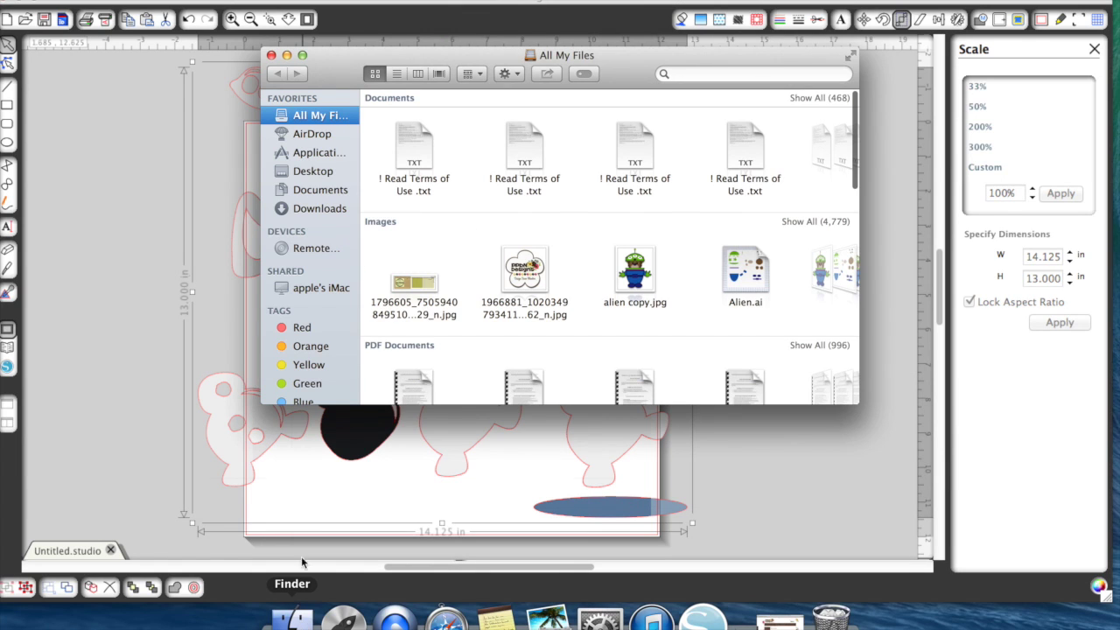
left_click(320, 153)
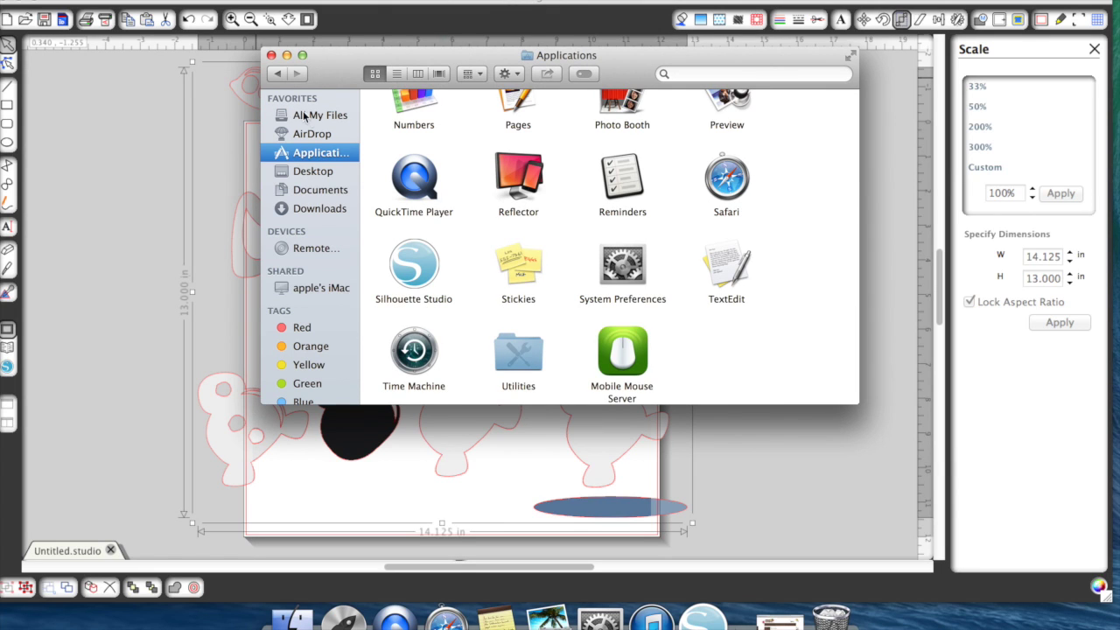
left_click(313, 173)
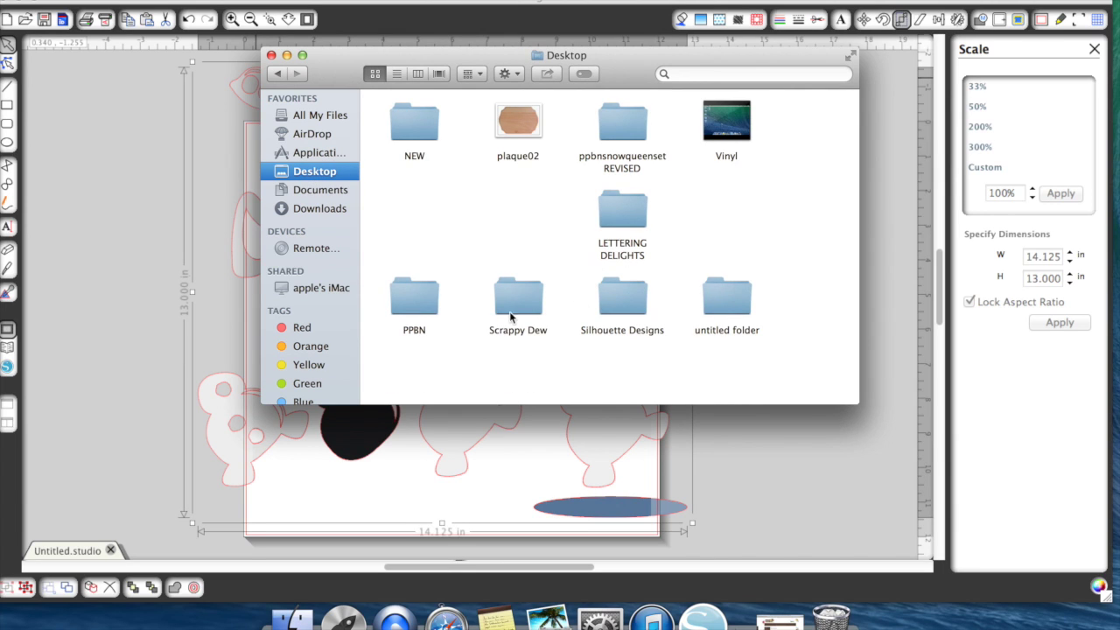
double_click(638, 130)
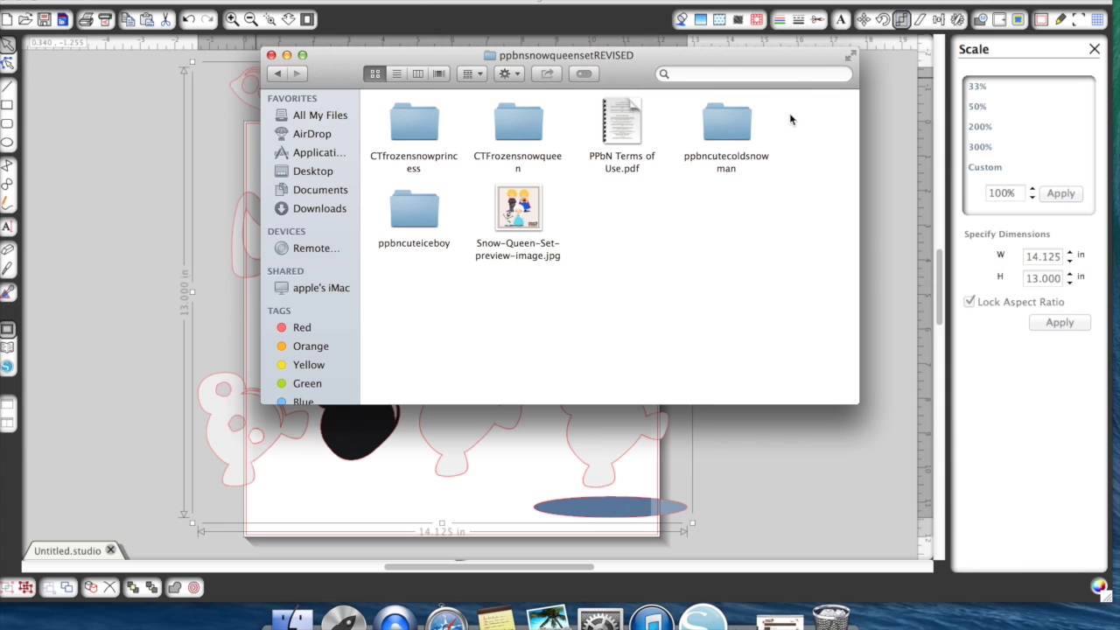
double_click(726, 122)
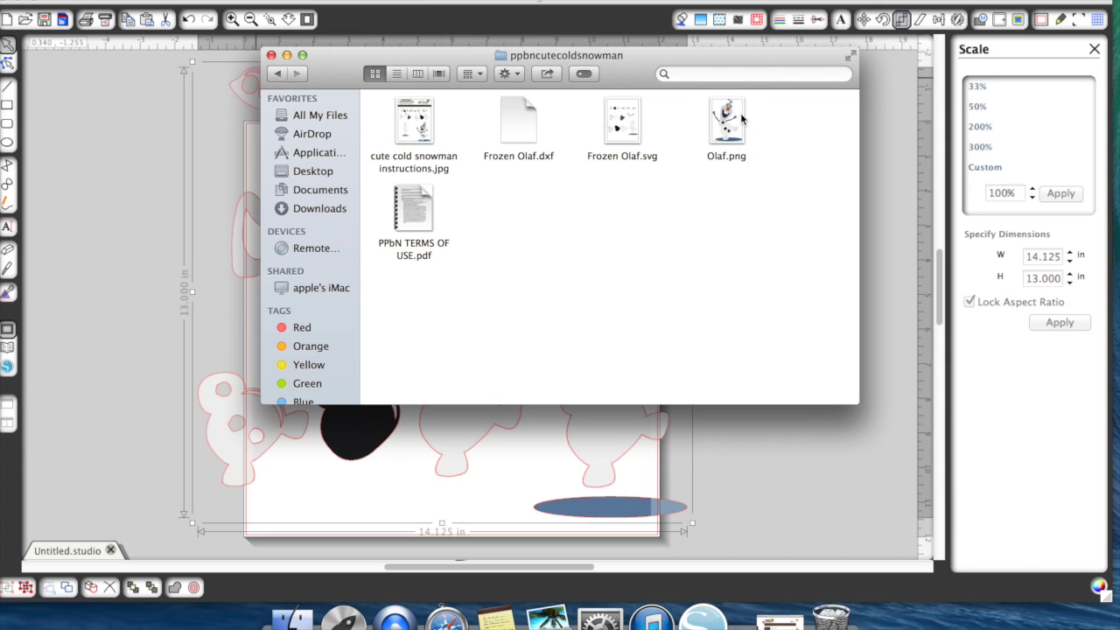
double_click(426, 129)
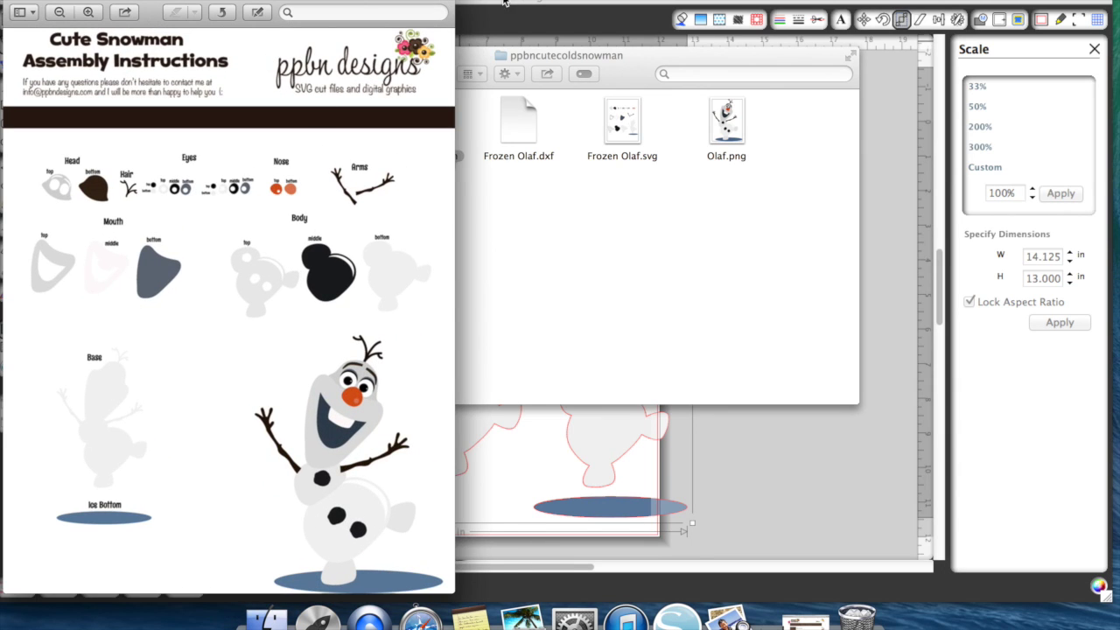
left_click(504, 3)
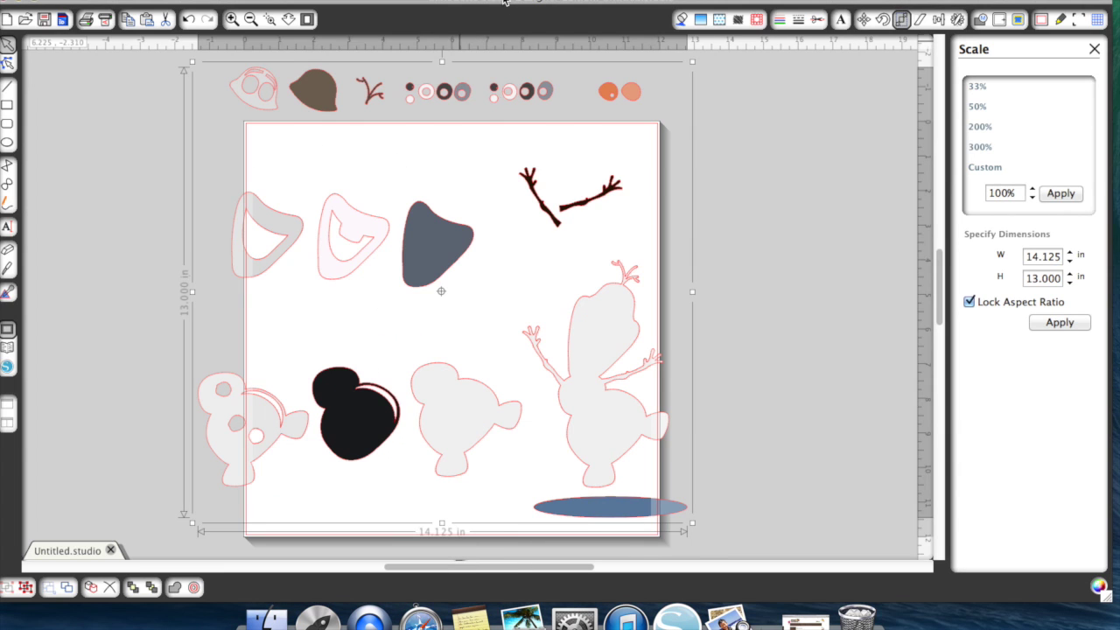
Ungroup the Frozen Olaf design into its separate pieces and deselect them
right_click(634, 325)
left_click(675, 459)
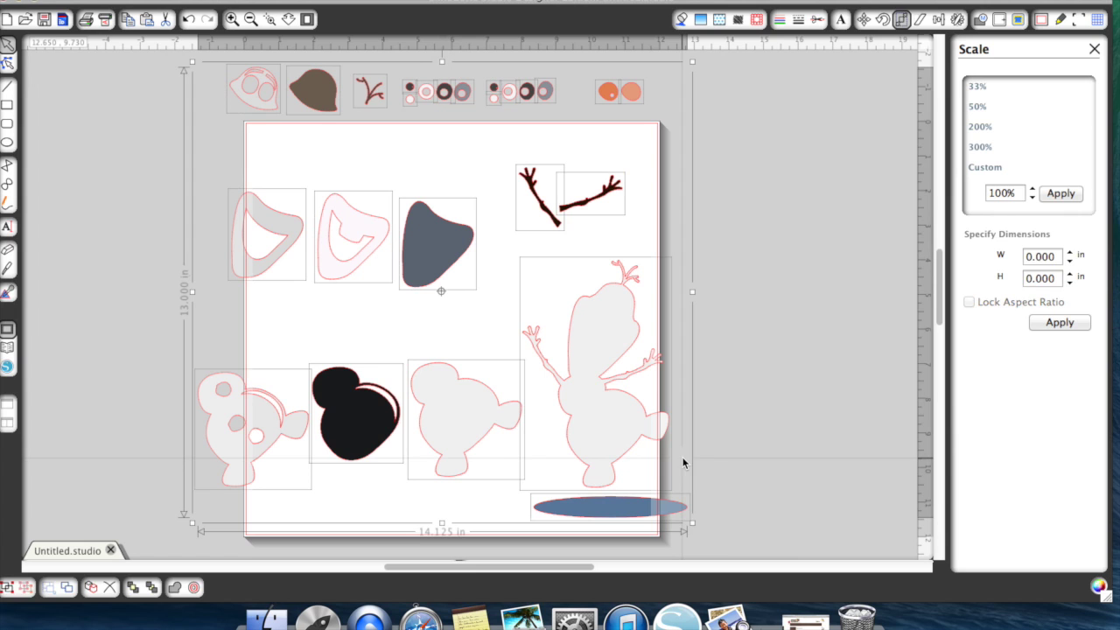
left_click(783, 359)
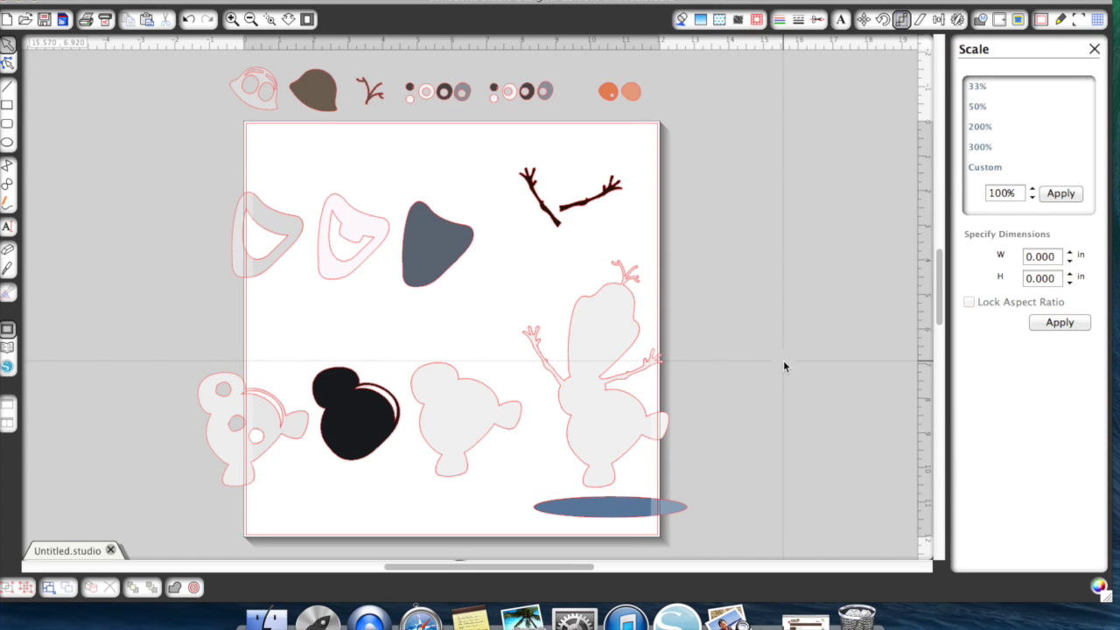
Following the assembly instructions, stack the mouth's middle and top pieces over the dark bottom piece and align their centers
left_click(725, 618)
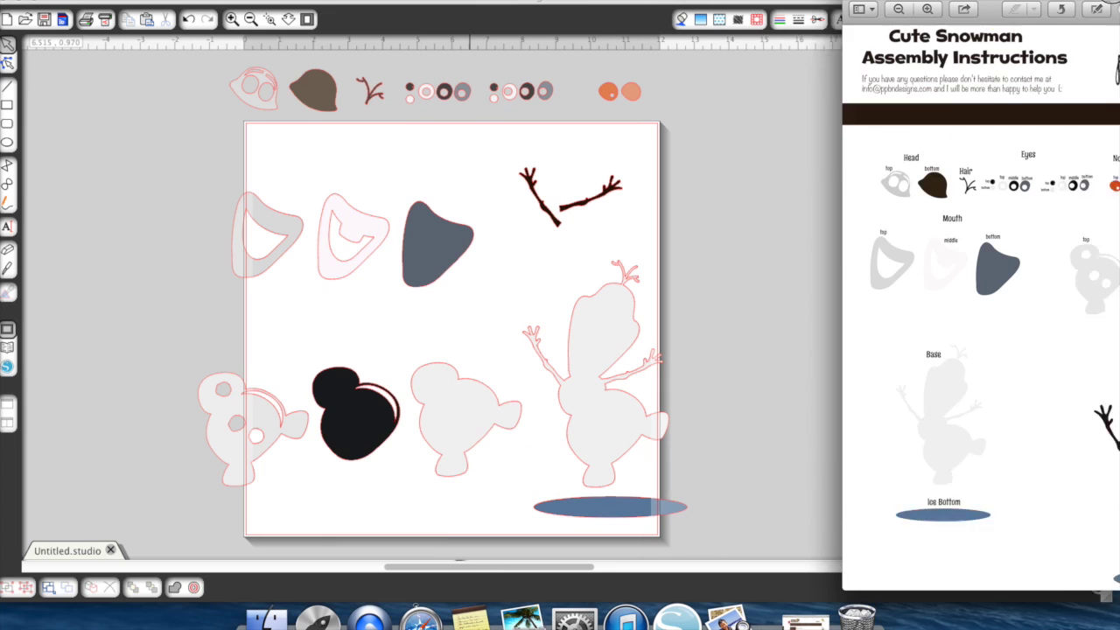
left_click_drag(362, 230, 445, 237)
left_click_drag(290, 232, 462, 242)
left_click_drag(385, 185, 482, 297)
left_click(937, 19)
left_click(1015, 141)
left_click(399, 194)
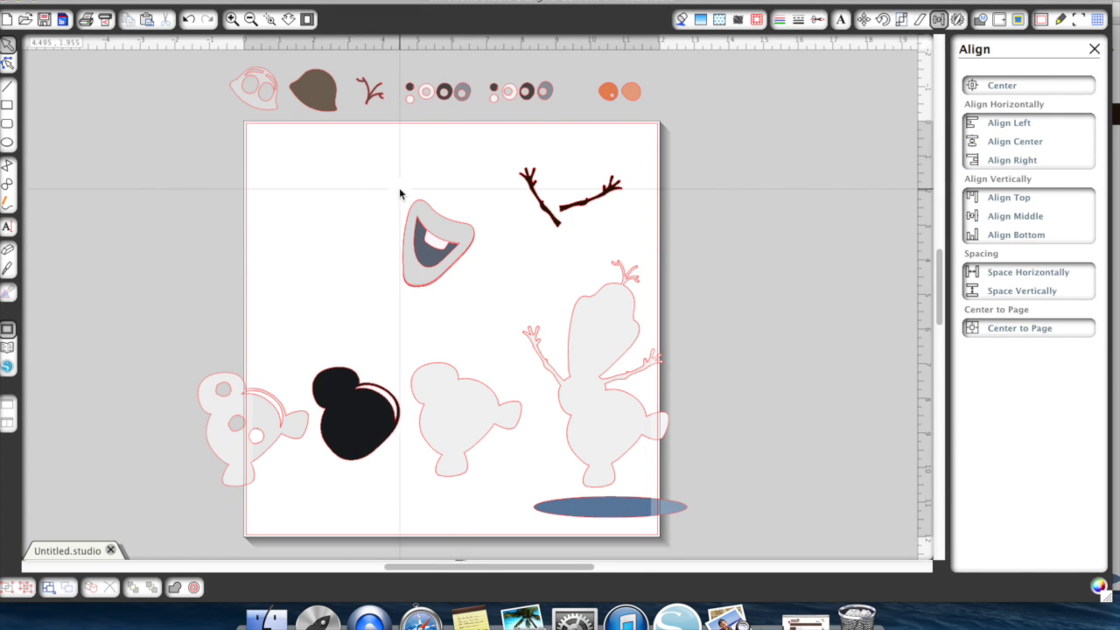
Stack the body's black middle piece and then its top piece over the bottom piece, bringing each to the front
double_click(367, 429)
left_click(189, 21)
left_click_drag(353, 413, 442, 407)
right_click(445, 420)
left_click(462, 565)
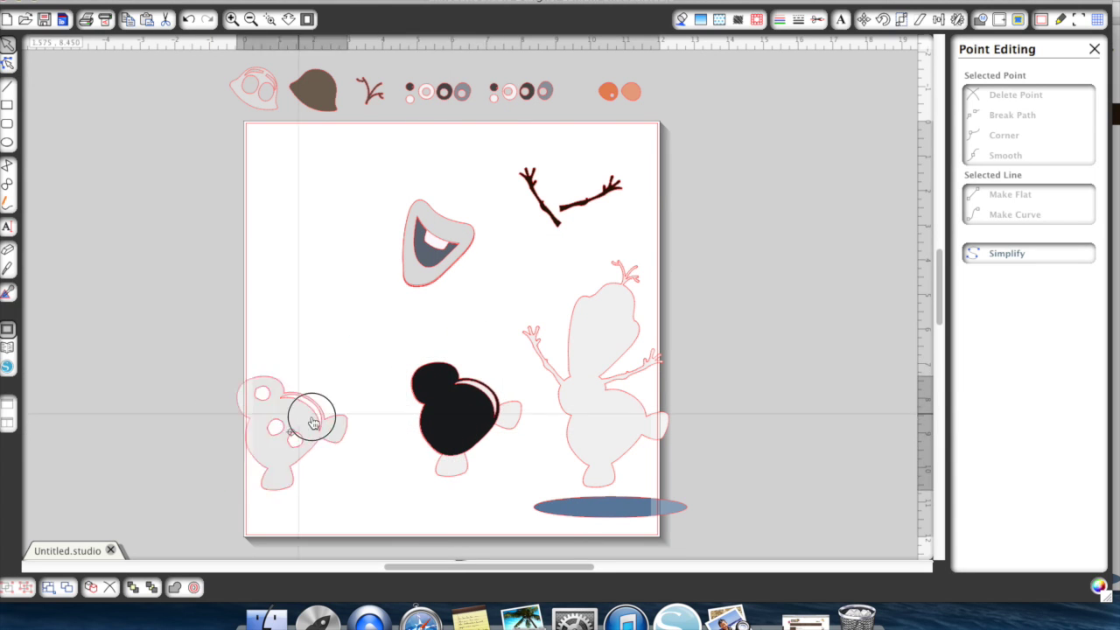
right_click(415, 358)
left_click(470, 551)
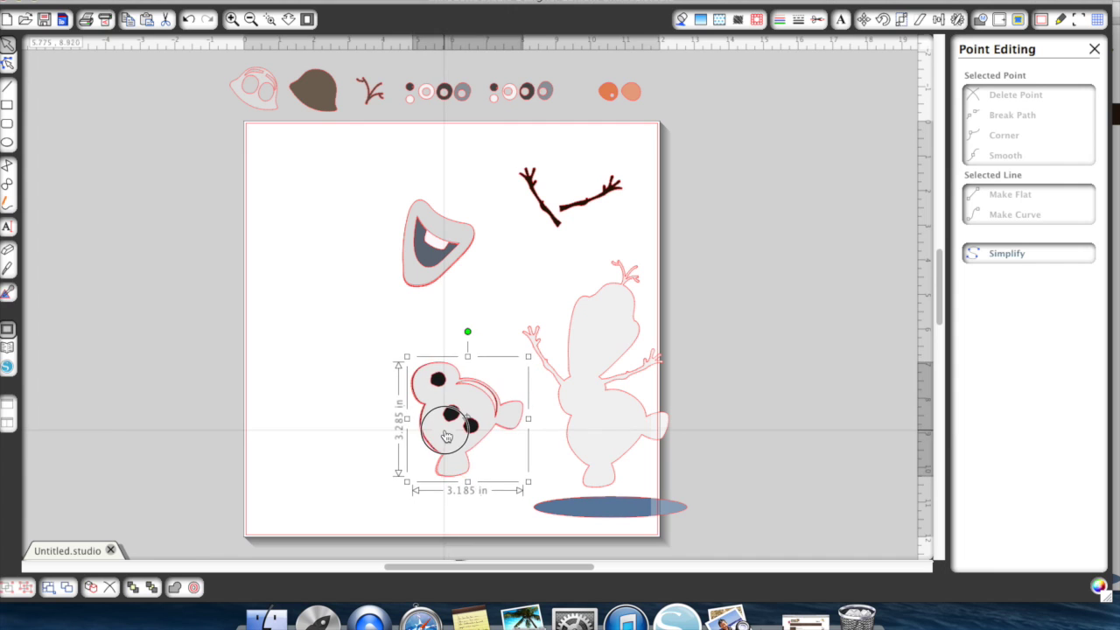
Try to align the three stacked body pieces by their horizontal center and vertical middle
left_click(936, 21)
left_click(986, 143)
left_click(997, 217)
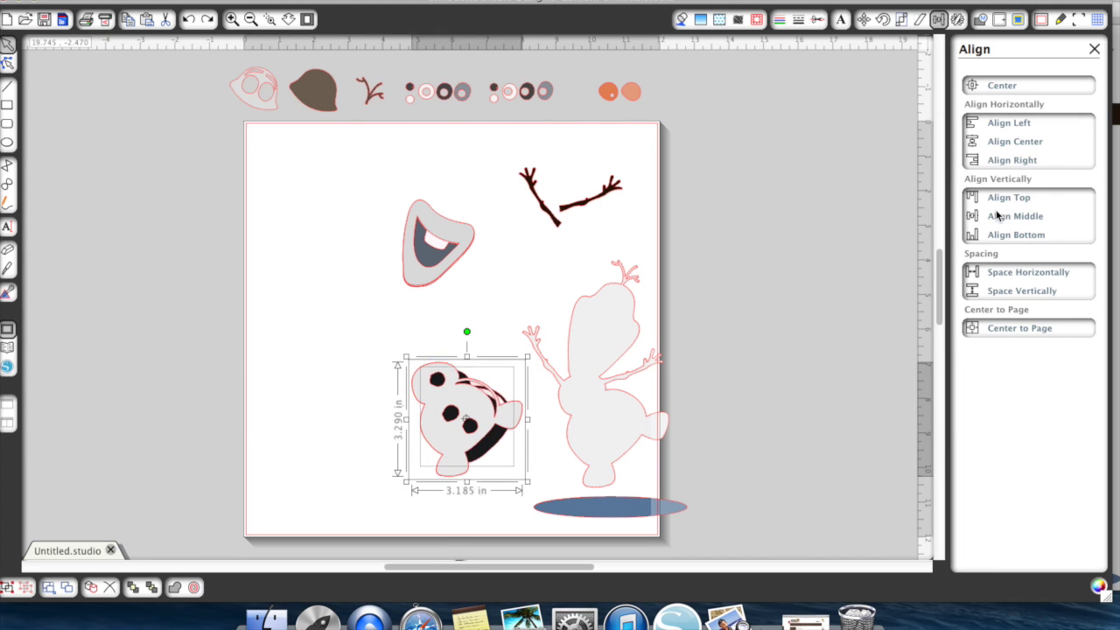
Move the stacked body away from the snowman base and group its three pieces
left_click_drag(467, 402, 350, 410)
left_click(310, 324)
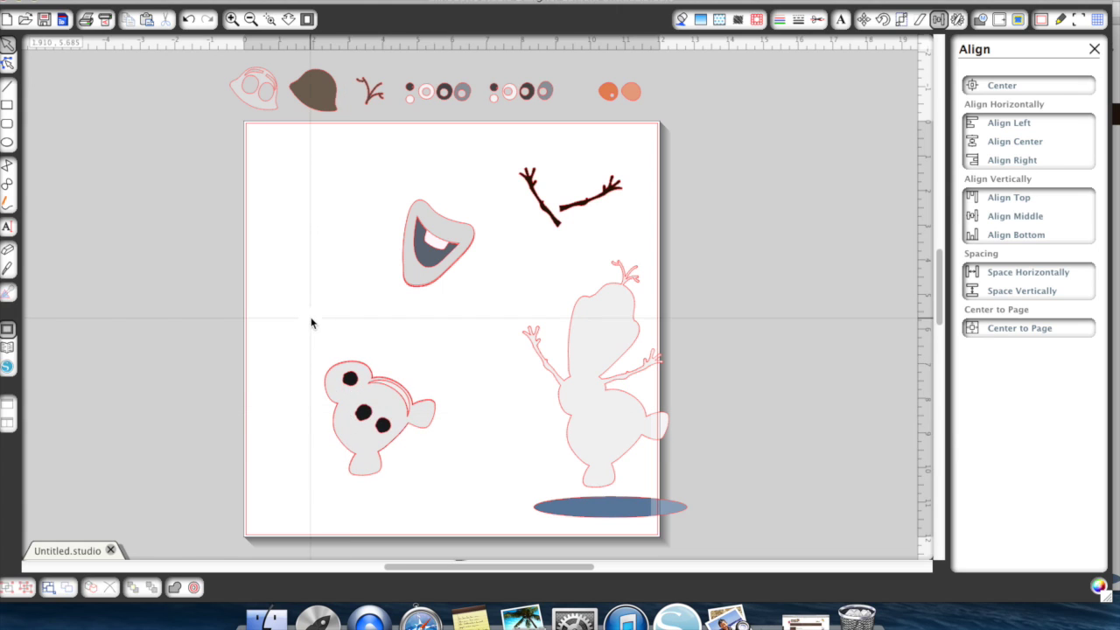
left_click_drag(307, 340, 448, 490)
right_click(372, 411)
left_click(411, 458)
Select the stacked mouth pieces and group them
mouse_move(441, 281)
left_mouse_down()
mouse_move(465, 308)
mouse_move(440, 296)
left_mouse_up()
left_click(389, 184)
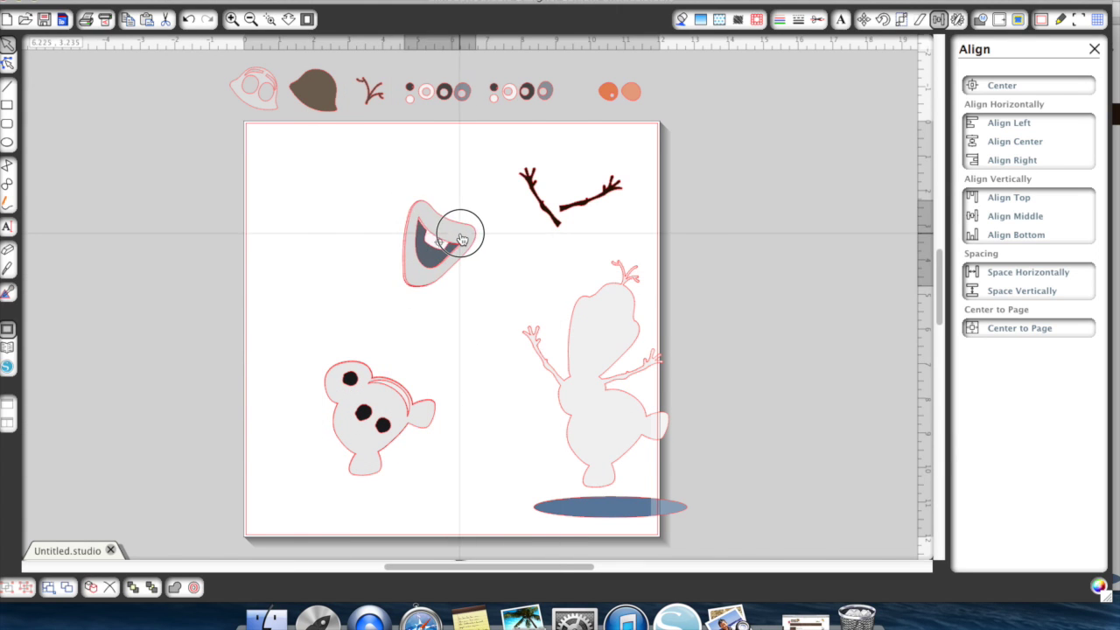
right_click(461, 219)
left_click(485, 458)
Move the grouped mouth just above the body and place the two arms between the mouth and the snowman base
left_click_drag(442, 250, 341, 304)
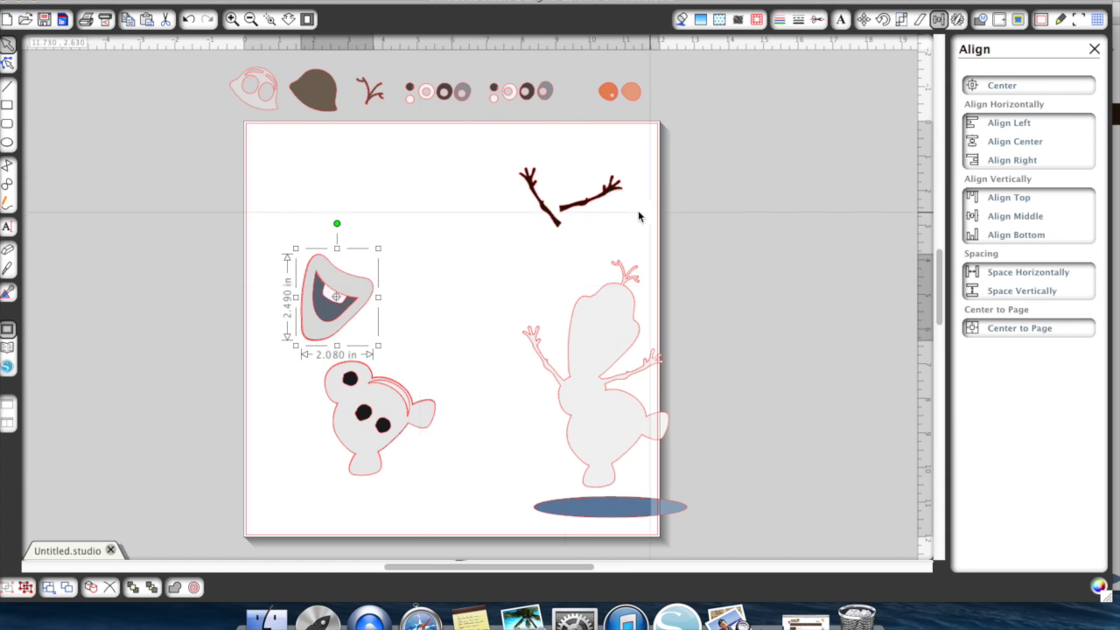
left_click_drag(560, 228, 455, 344)
left_click_drag(588, 196, 496, 315)
Following the instructions, layer the top head piece over the brown bottom piece, group them, and move the head onto the page
key("super+Tab")
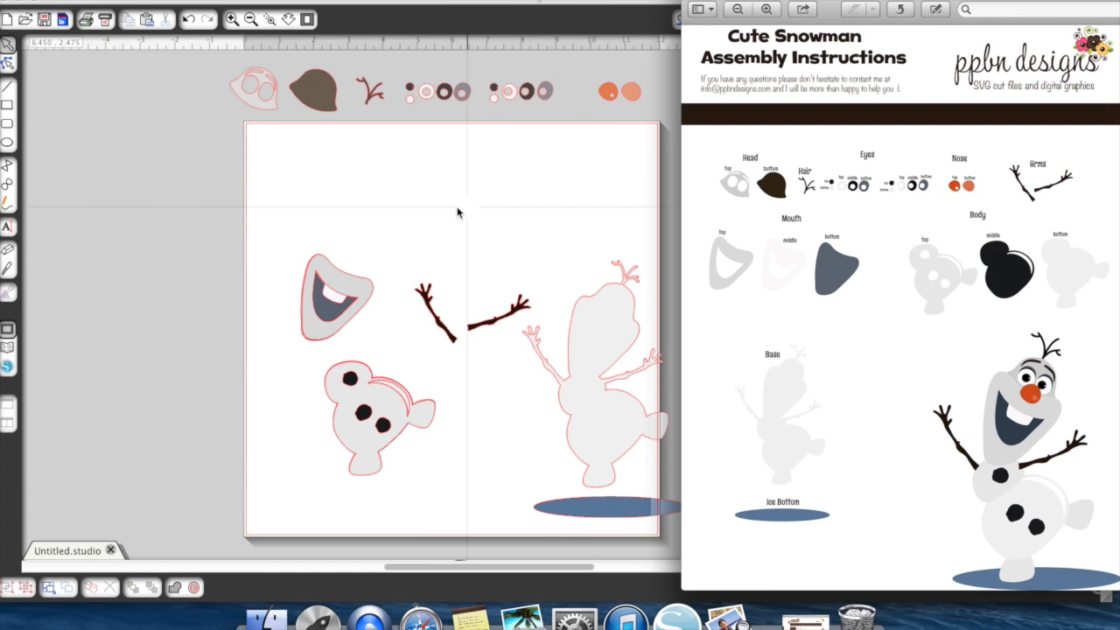
left_click(252, 94)
left_click_drag(252, 95, 313, 93)
right_click(317, 108)
left_click(376, 450)
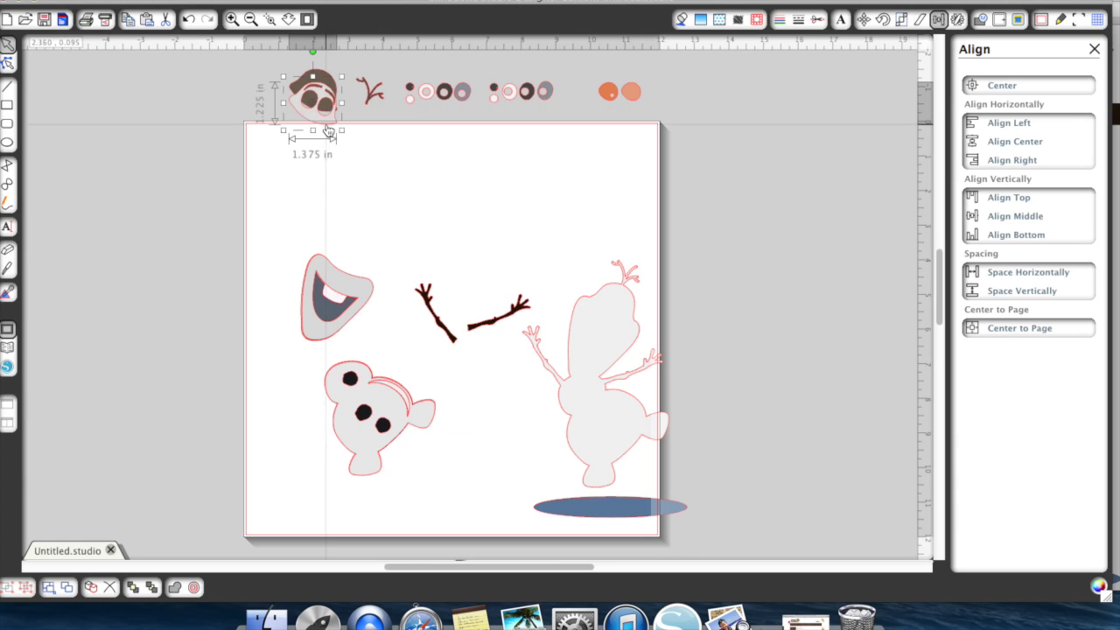
right_click(338, 106)
left_click(370, 347)
left_click_drag(325, 93, 474, 191)
Try to stack the first eye's middle and top rings on its blue-grey bottom piece above the page
left_click(726, 618)
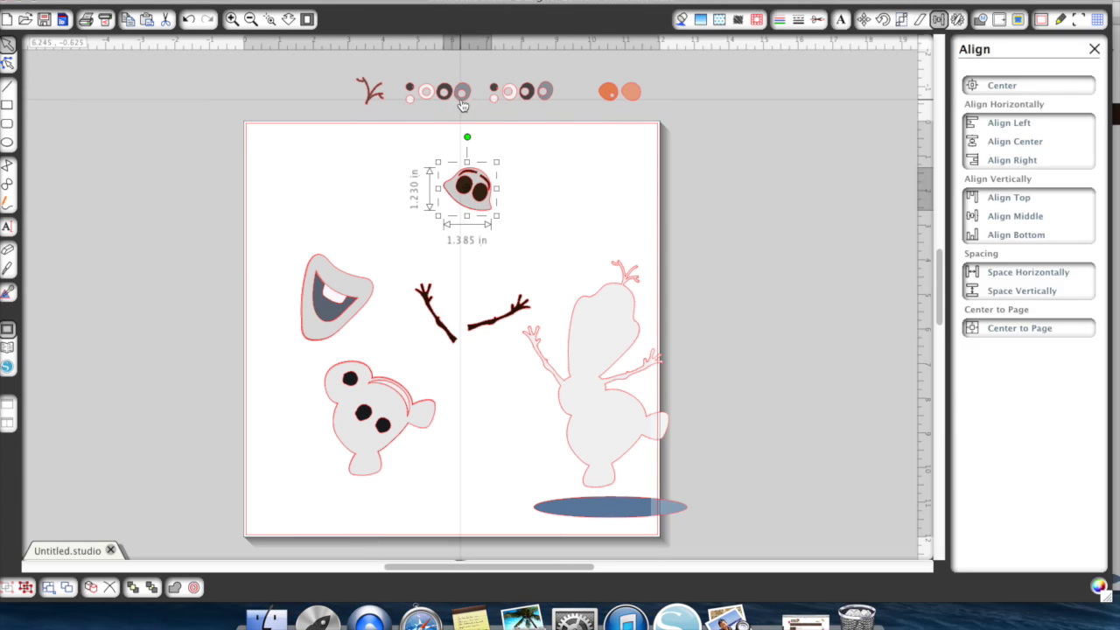
left_click(459, 95)
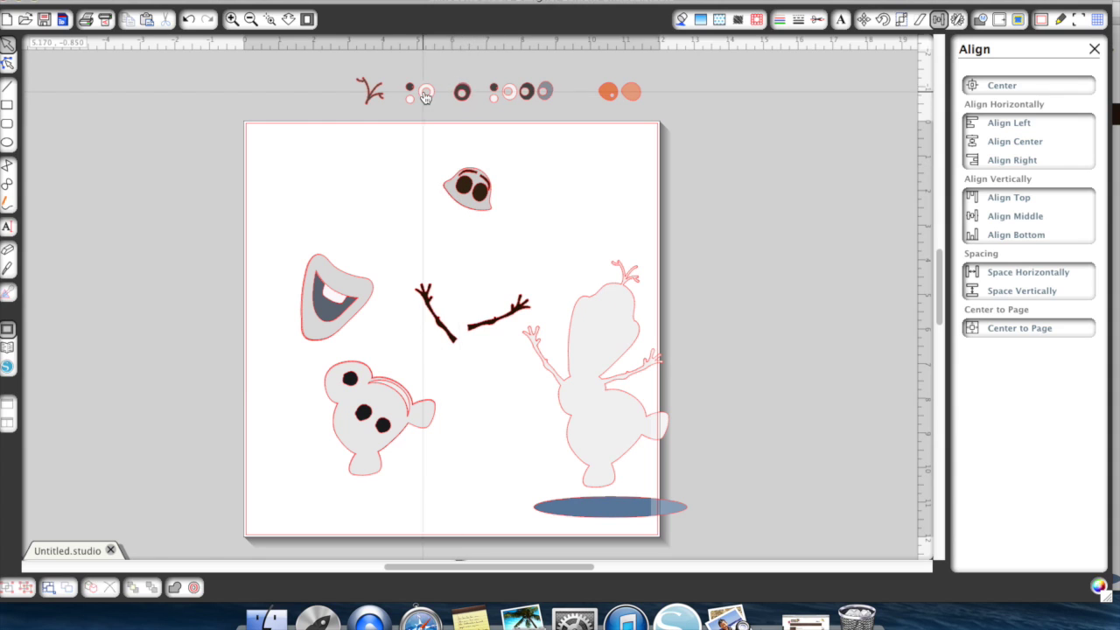
mouse_move(461, 96)
left_mouse_down()
mouse_move(437, 97)
mouse_move(462, 93)
left_mouse_up()
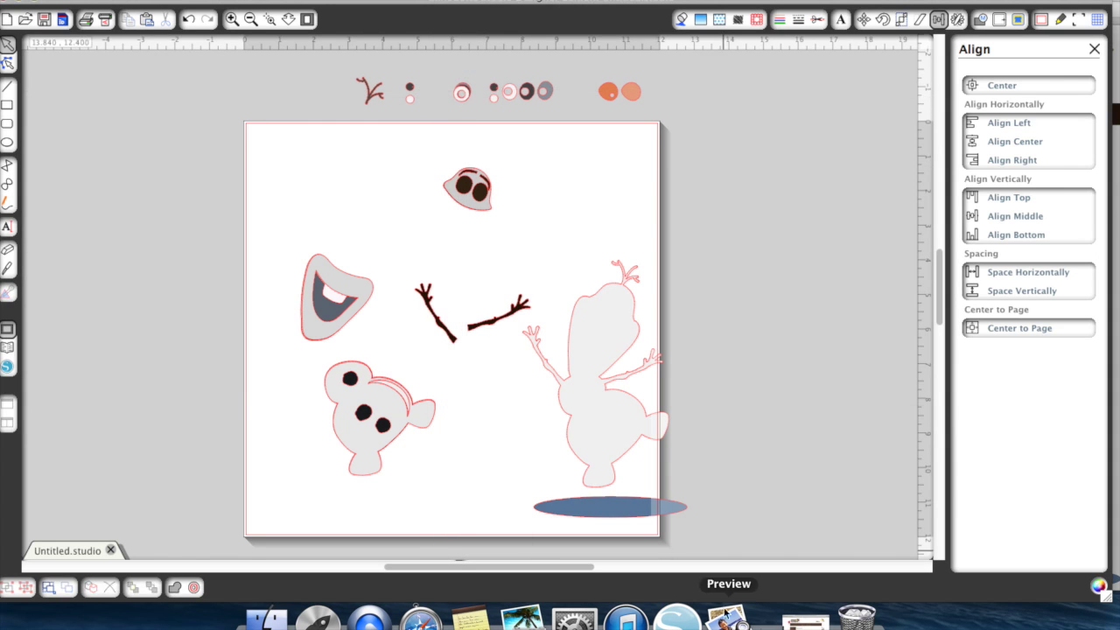
left_click(726, 617)
left_click(462, 93)
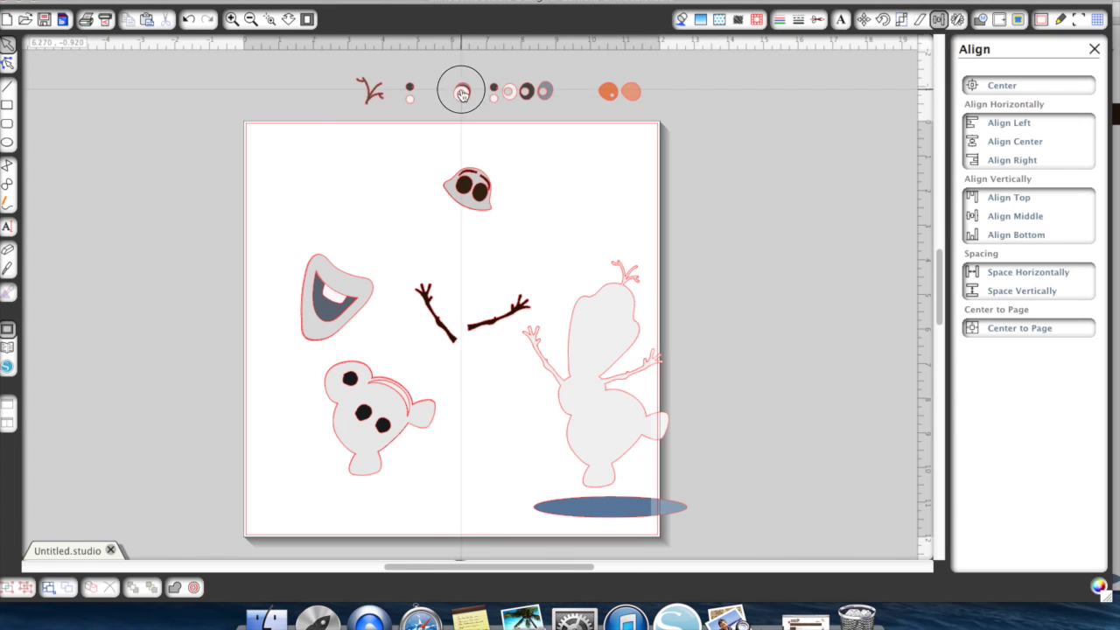
Place the first eye's blue-grey bottom piece over the head's left eye opening and bring it to the front
left_click_drag(470, 87, 470, 200)
right_click(459, 219)
left_click(499, 541)
scroll(470, 199, "up", 3)
scroll(438, 230, "up", 2)
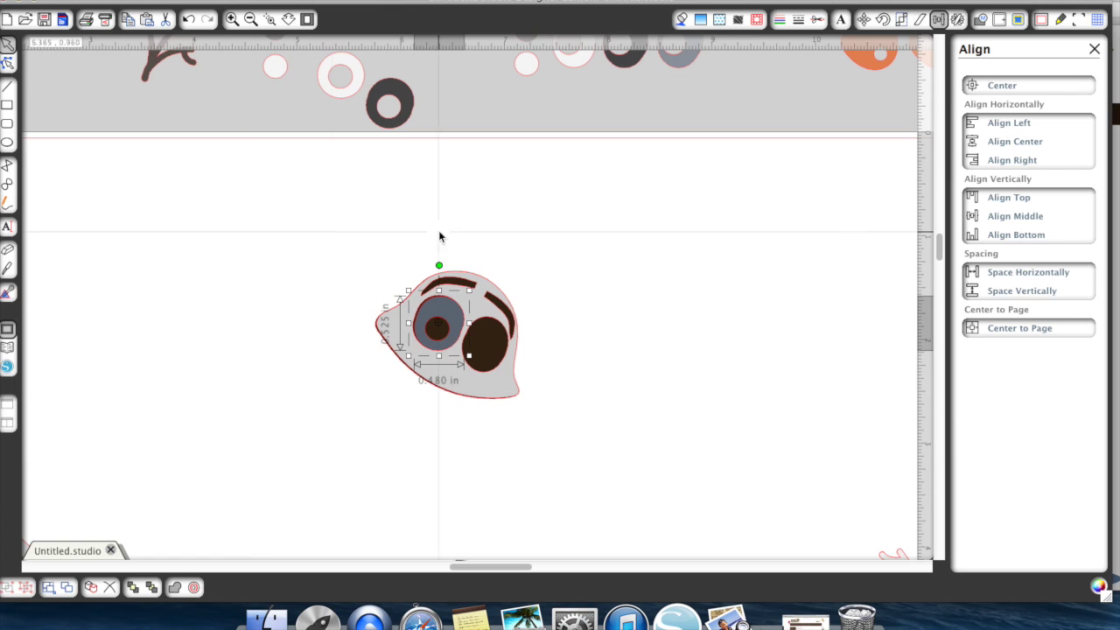
Layer the dark middle ring and the white top ring over the left eye's blue-grey piece, in front of it
left_click_drag(389, 103, 454, 327)
right_click(427, 235)
left_click(493, 565)
right_click(405, 283)
key("Escape")
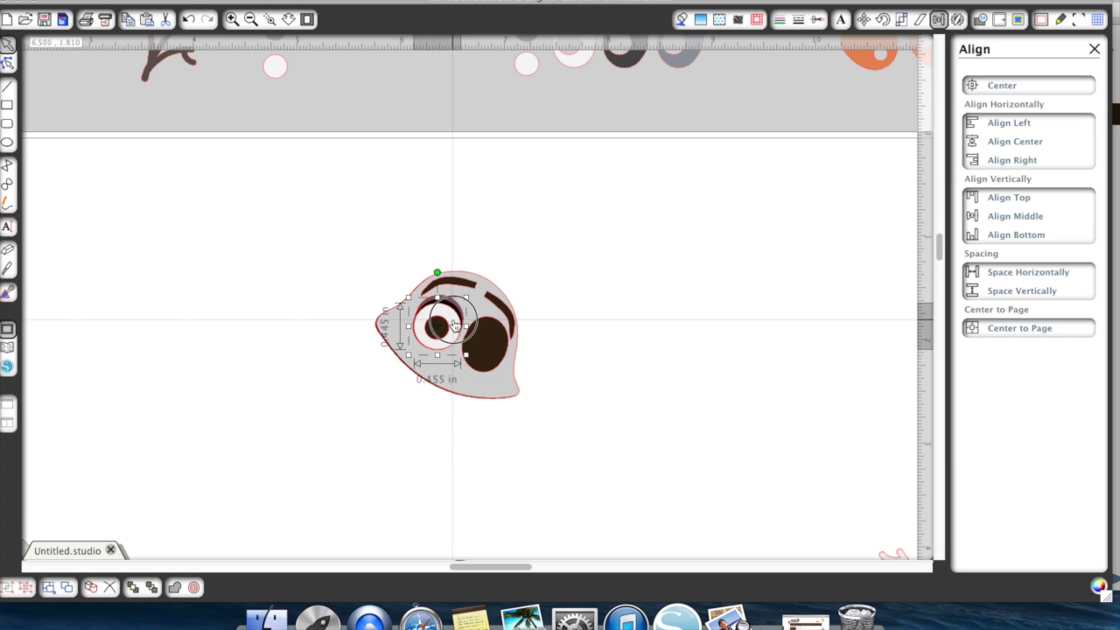
left_click(584, 276)
Move the second eye's three pieces onto the page and place the first over the head's right eye opening, in front
left_click_drag(573, 52, 574, 205)
left_click_drag(624, 52, 657, 222)
left_click_drag(678, 52, 670, 280)
left_click_drag(657, 222, 483, 349)
right_click(537, 341)
left_click(598, 566)
Stack the two remaining eye pieces over the right eye opening, bringing each to the front
left_click_drag(669, 275, 480, 345)
right_click(523, 361)
left_click(573, 551)
left_click_drag(565, 407, 482, 348)
right_click(523, 368)
left_click(572, 536)
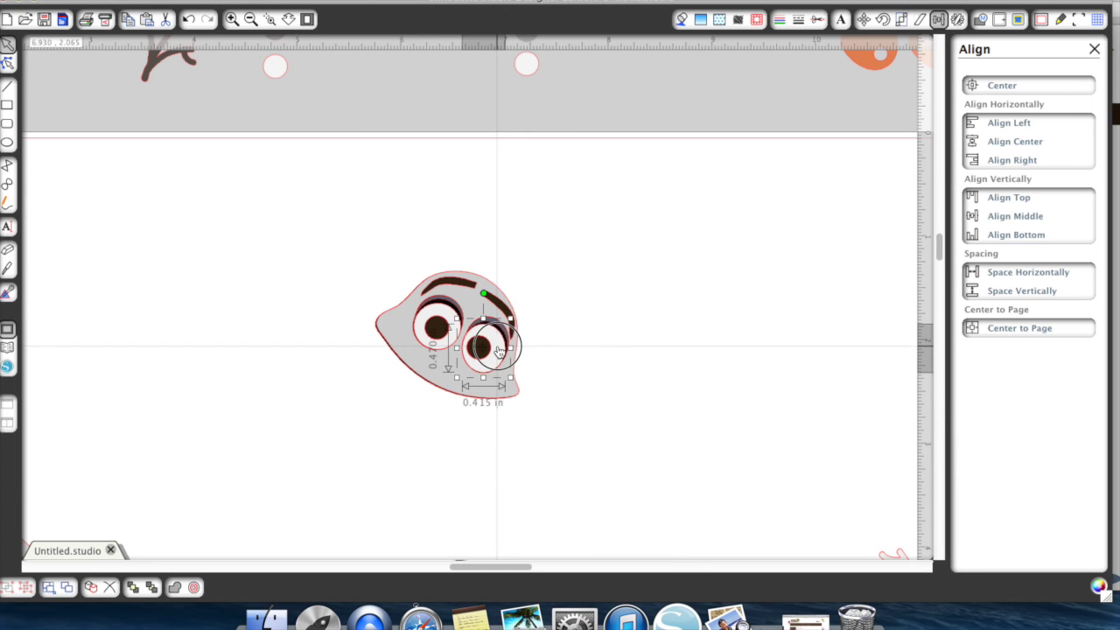
Move the two black pupils and their two light backing circles from above the page to the area around the head
scroll(304, 92, "up", 1)
scroll(305, 91, "up", 3)
left_click_drag(275, 68, 294, 288)
left_click_drag(275, 105, 338, 289)
left_click_drag(525, 67, 595, 329)
left_click_drag(524, 100, 651, 461)
Following the instructions, stack the first eye's black pupil in front of its light backing circle
key("super+Tab")
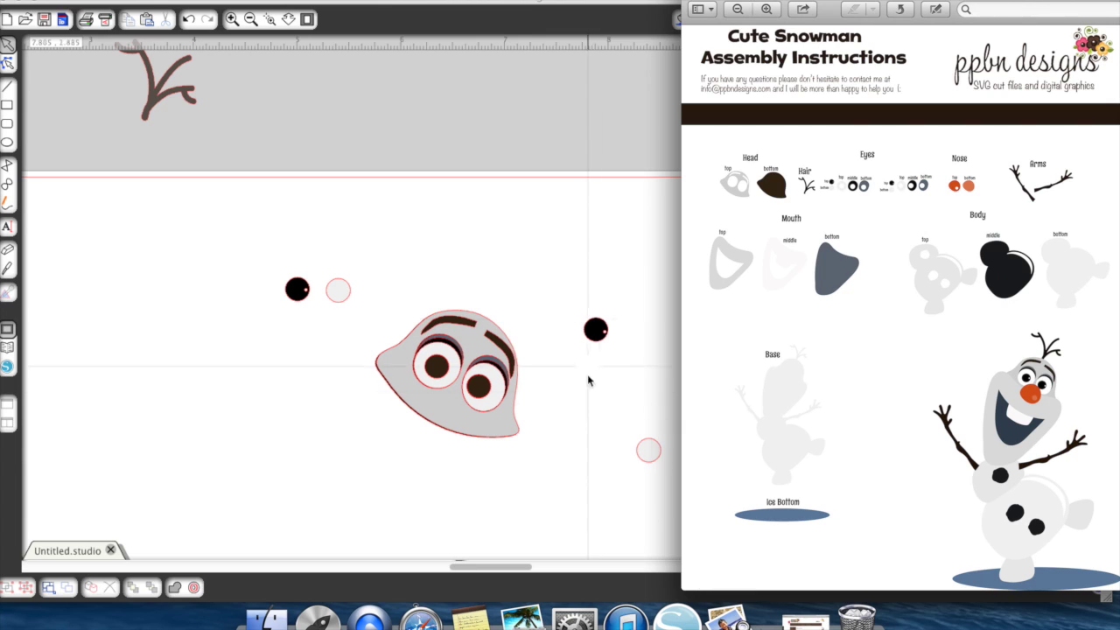
left_click(392, 257)
left_click_drag(338, 290, 342, 304)
right_click(342, 304)
left_click(385, 565)
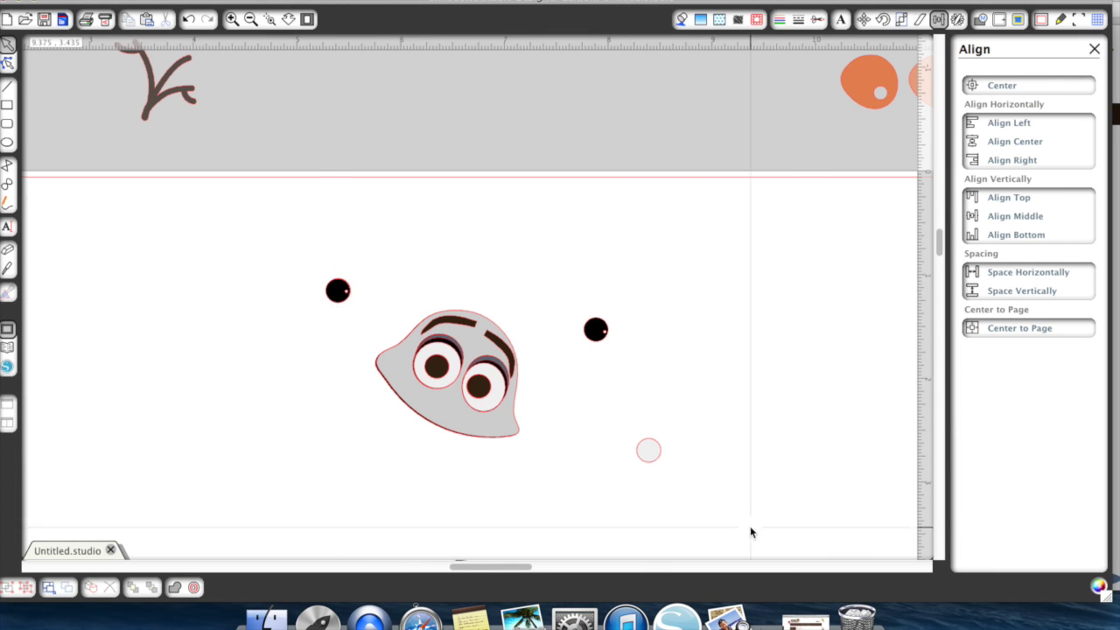
Check the instructions again and place the first stacked pupil over the head's left eye
key("super+Tab")
key("super+Tab")
left_click(338, 290)
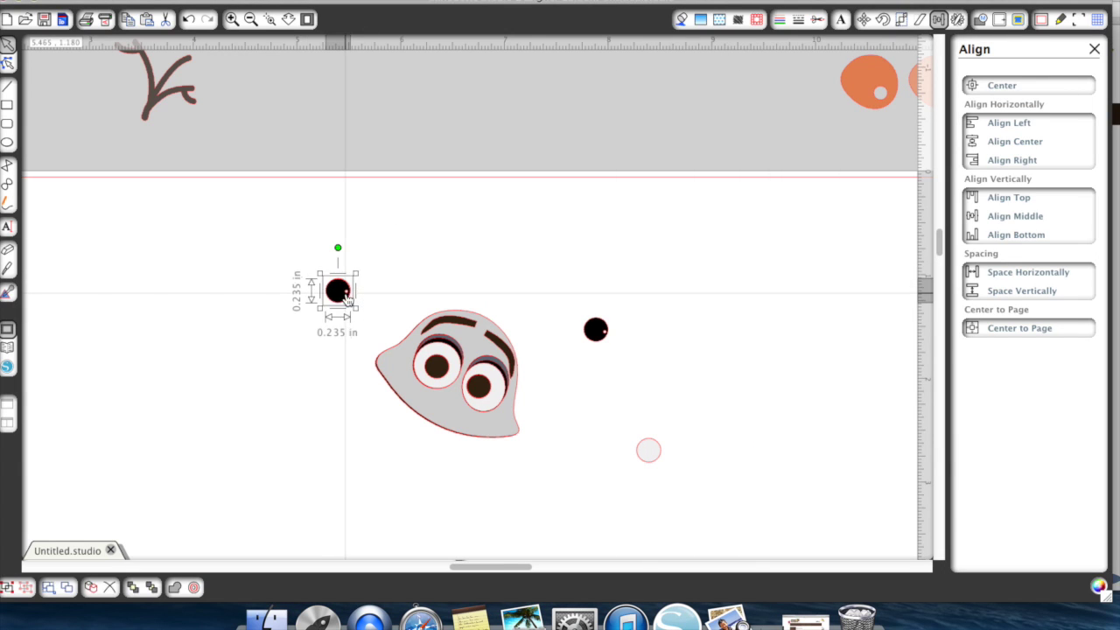
left_click_drag(338, 295, 436, 370)
Stack the second black pupil in front of its light backing circle and place it over the head's right eye
left_click_drag(595, 329, 648, 451)
right_click(645, 451)
left_click(682, 551)
left_click_drag(652, 463, 482, 398)
Group the head with its eyes, pupils and eyebrows into one object
left_click_drag(342, 220, 530, 398)
right_click(472, 451)
left_click(482, 459)
Bring the twig hair and nose onto the page, with the spotted orange piece stacked in front of its lighter backing
scroll(479, 295, "down", 3)
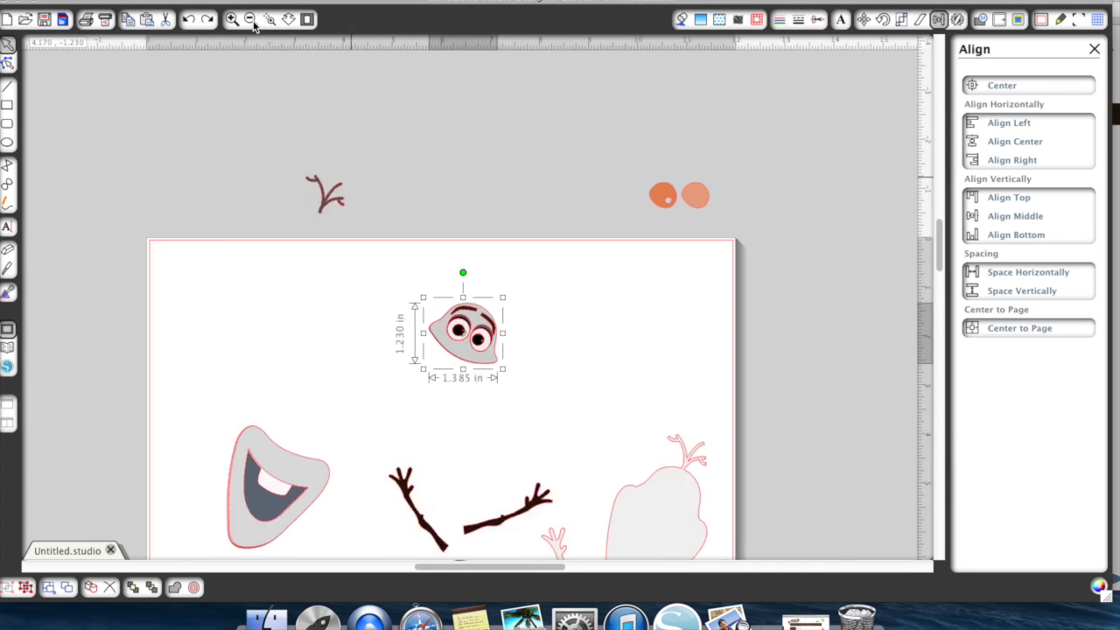
left_click_drag(637, 129, 666, 129)
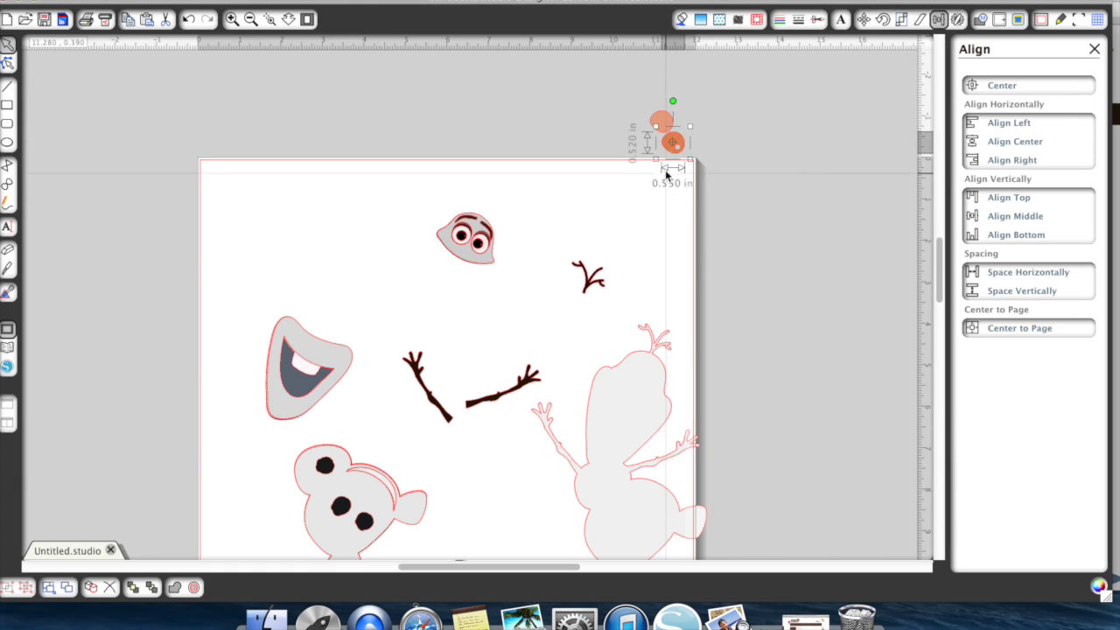
left_click(644, 99)
right_click(661, 122)
left_click(700, 435)
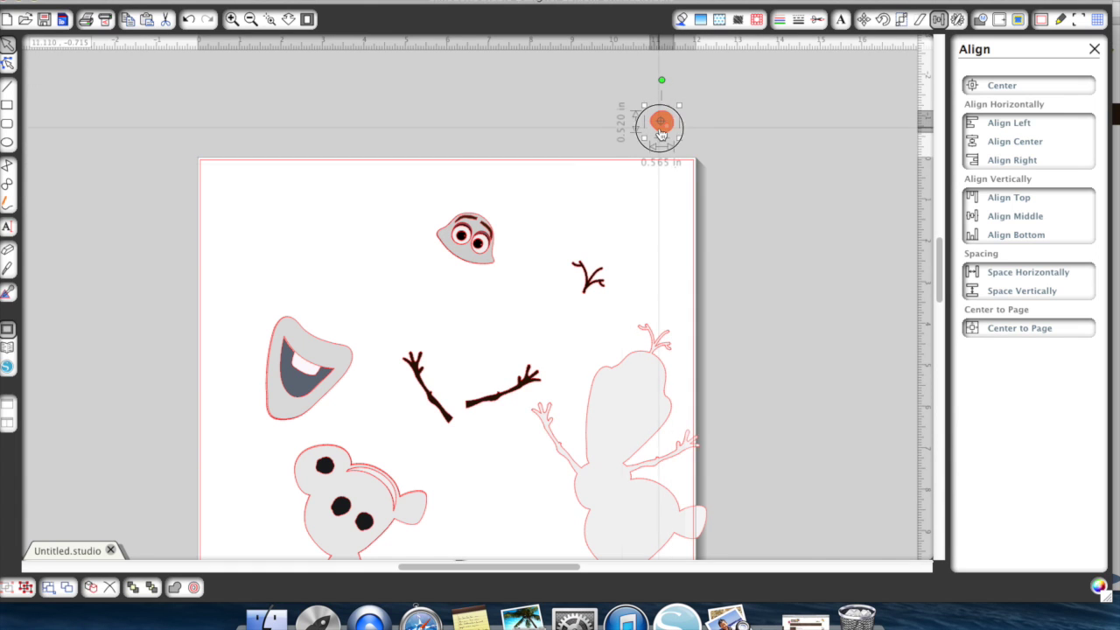
left_click_drag(662, 122, 570, 210)
Place both brown stick arms over the matching arms of the snowman silhouette and bring each to the front
scroll(444, 267, "down", 3)
scroll(443, 266, "up", 3)
left_click(428, 245)
left_click_drag(428, 245, 655, 334)
right_click(655, 248)
left_click(718, 580)
left_click_drag(513, 205, 777, 315)
right_click(787, 301)
left_click(836, 549)
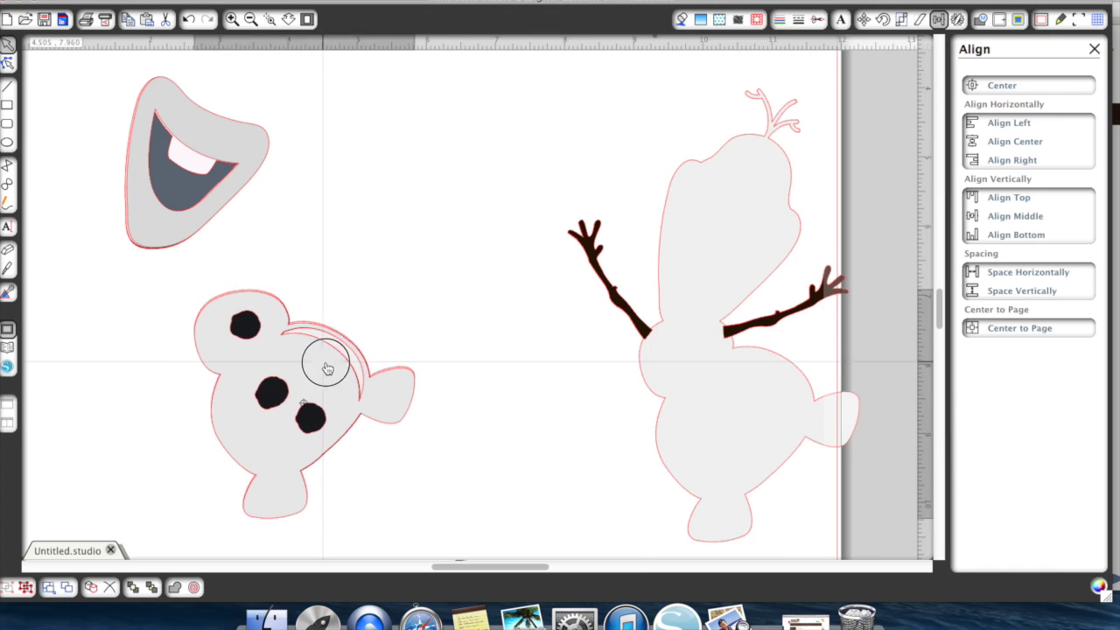
Position the buttoned body, the smiling mouth piece and the grouped head over the snowman silhouette
left_click_drag(320, 358, 766, 391)
left_click_drag(210, 188, 756, 271)
scroll(450, 135, "up", 5)
left_click_drag(452, 133, 741, 363)
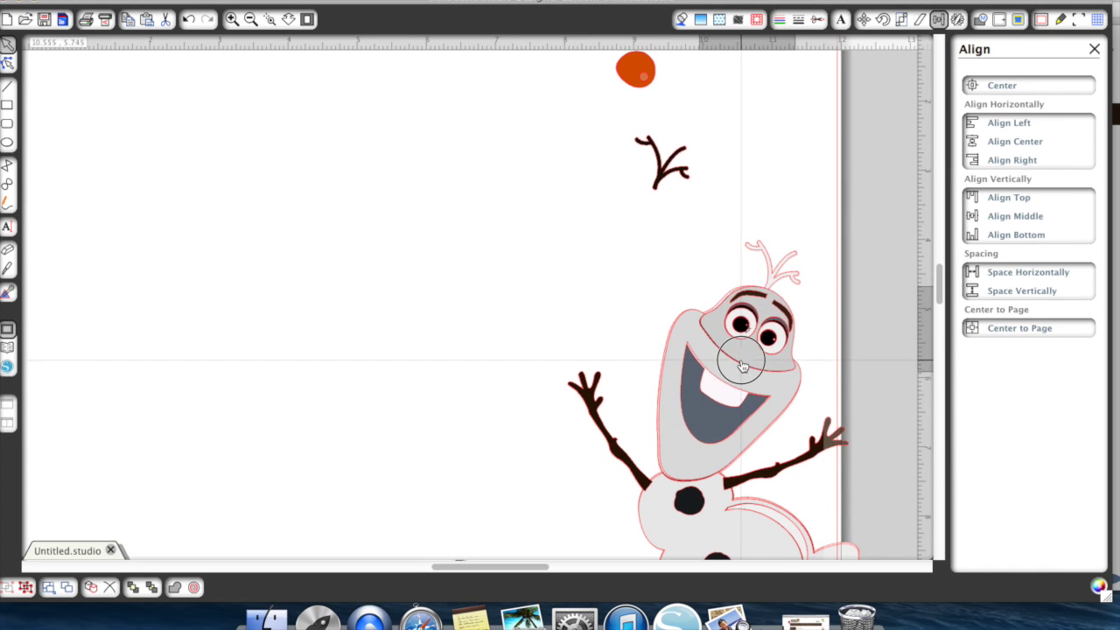
Place the twig hair on top of the head in front of the silhouette, and the orange nose below the eyes
left_click_drag(660, 166, 768, 257)
right_click(781, 260)
left_click(835, 566)
left_click_drag(634, 80, 730, 358)
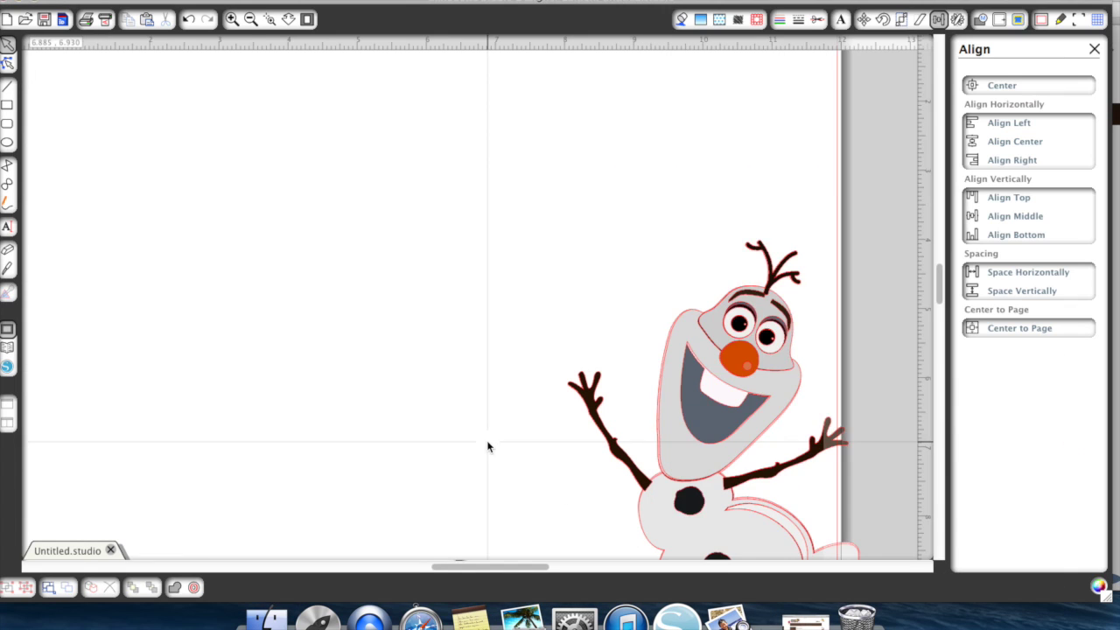
Set the line color of the whole assembled snowman to medium grey
left_click(250, 19)
left_click(250, 19)
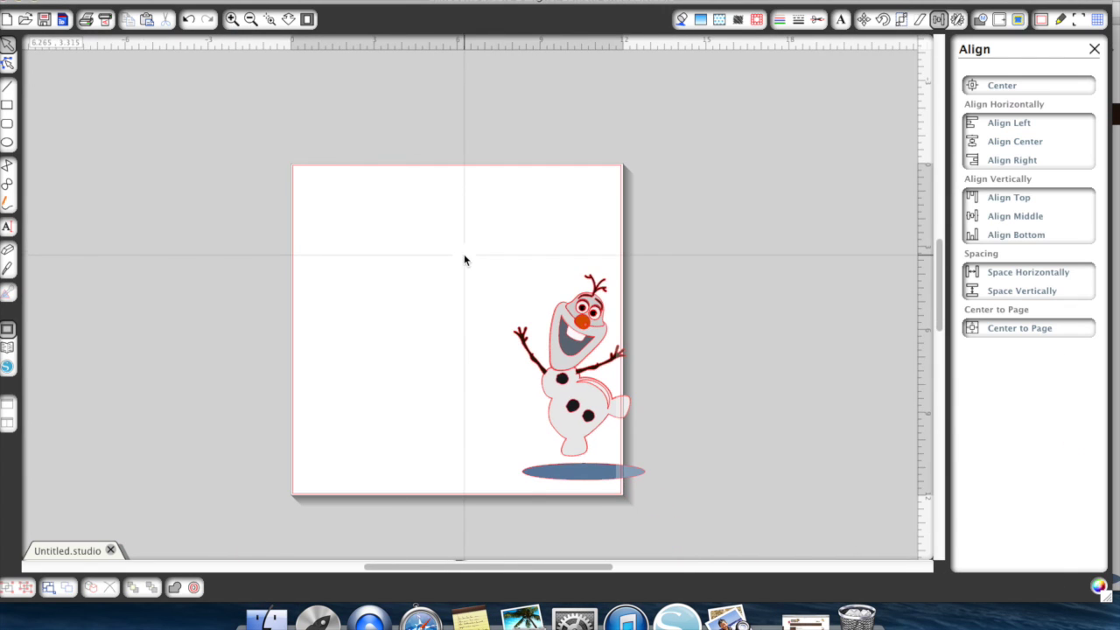
left_click_drag(463, 254, 713, 502)
left_click(779, 20)
left_click(971, 136)
Group all the snowman's pieces with the blue shadow and move the group to the page's upper-left corner
left_click_drag(474, 254, 665, 505)
right_click(554, 404)
left_click(581, 442)
left_click_drag(571, 413, 358, 317)
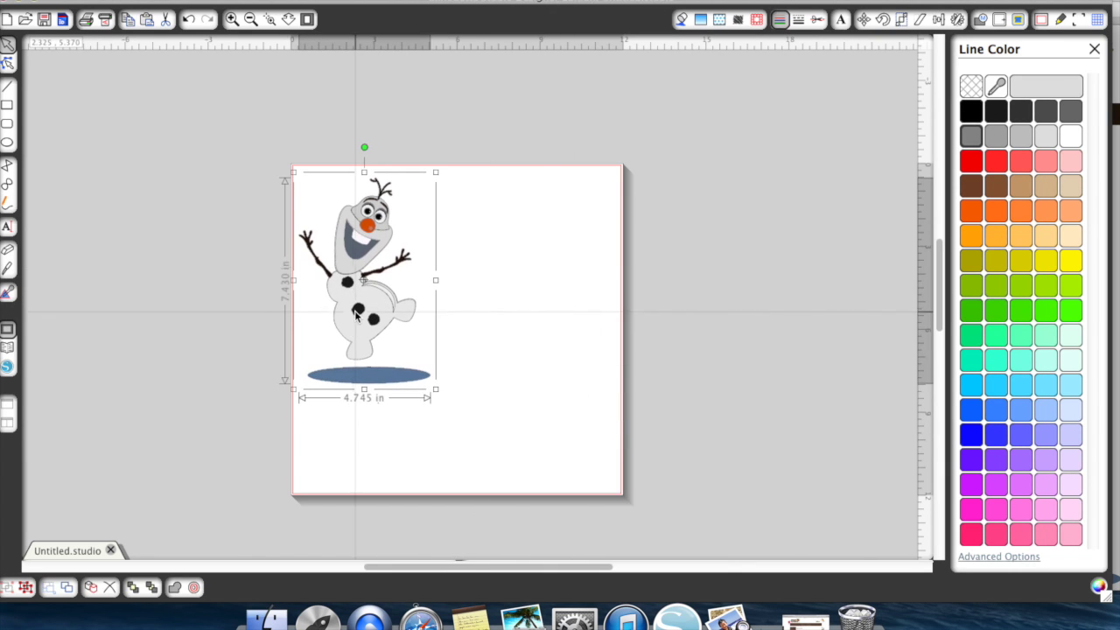
Set the grouped snowman's line color to the light grey sampled from Olaf's face
left_click(232, 19)
left_click(775, 20)
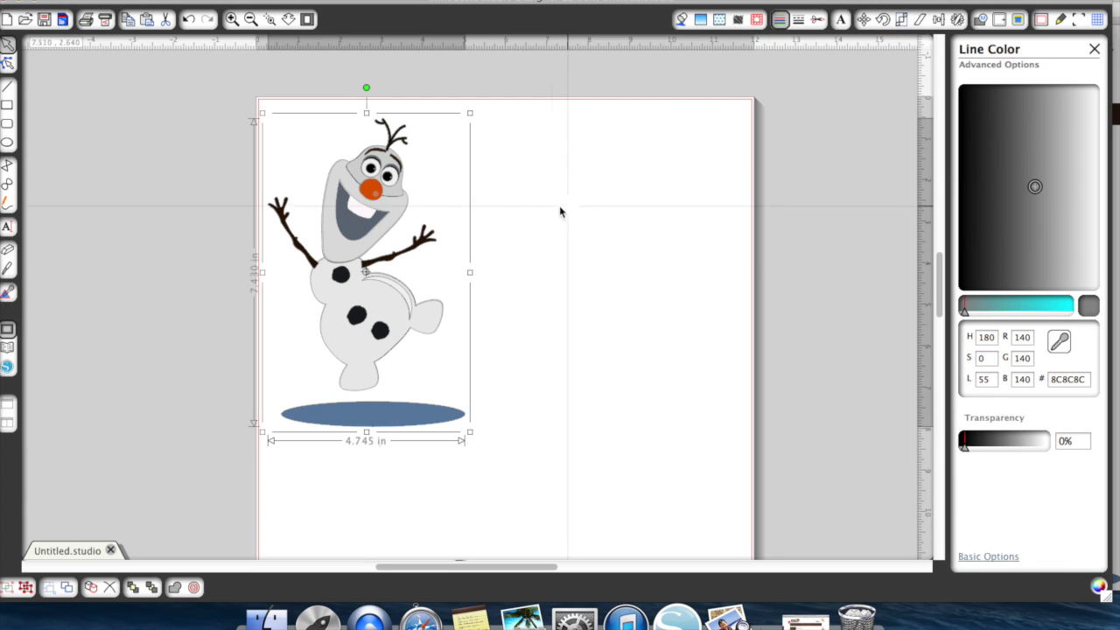
left_click(1094, 49)
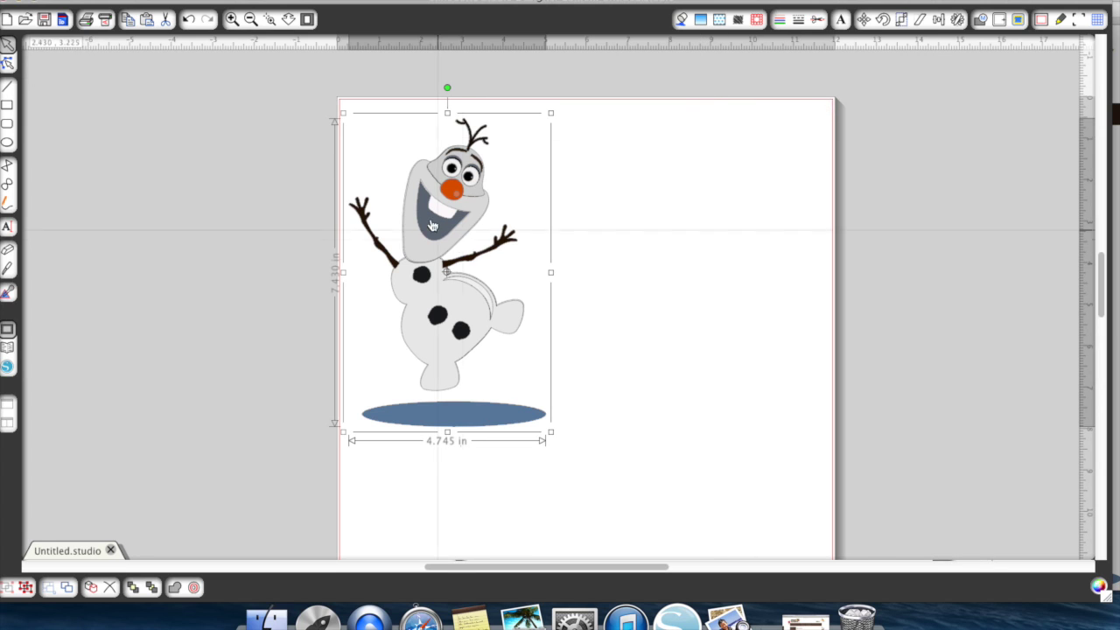
left_click(233, 21)
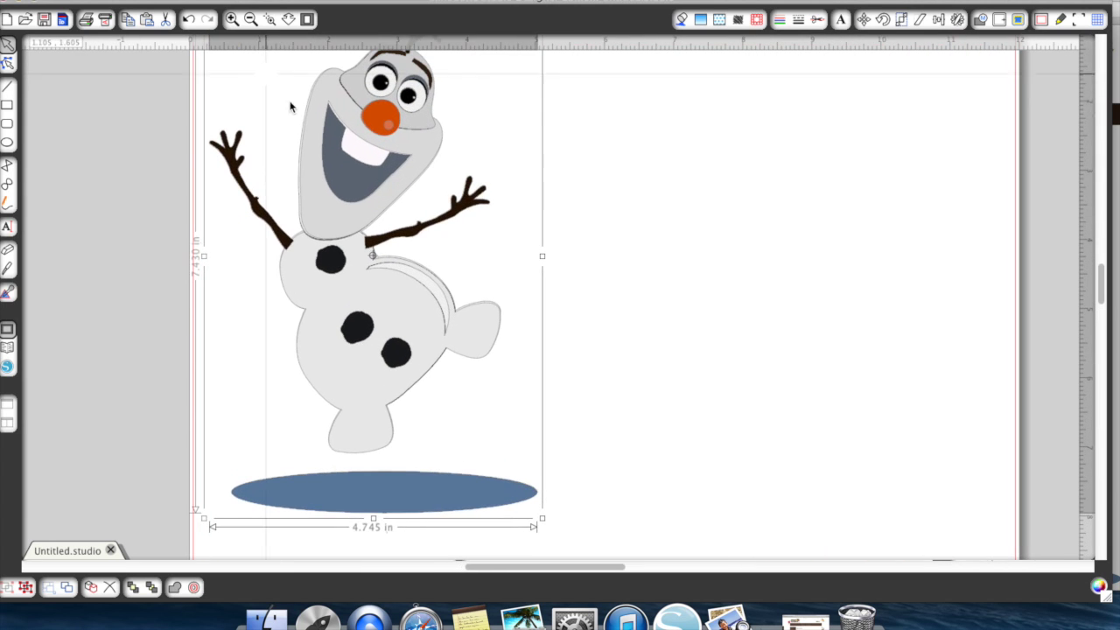
scroll(381, 177, "up", 3)
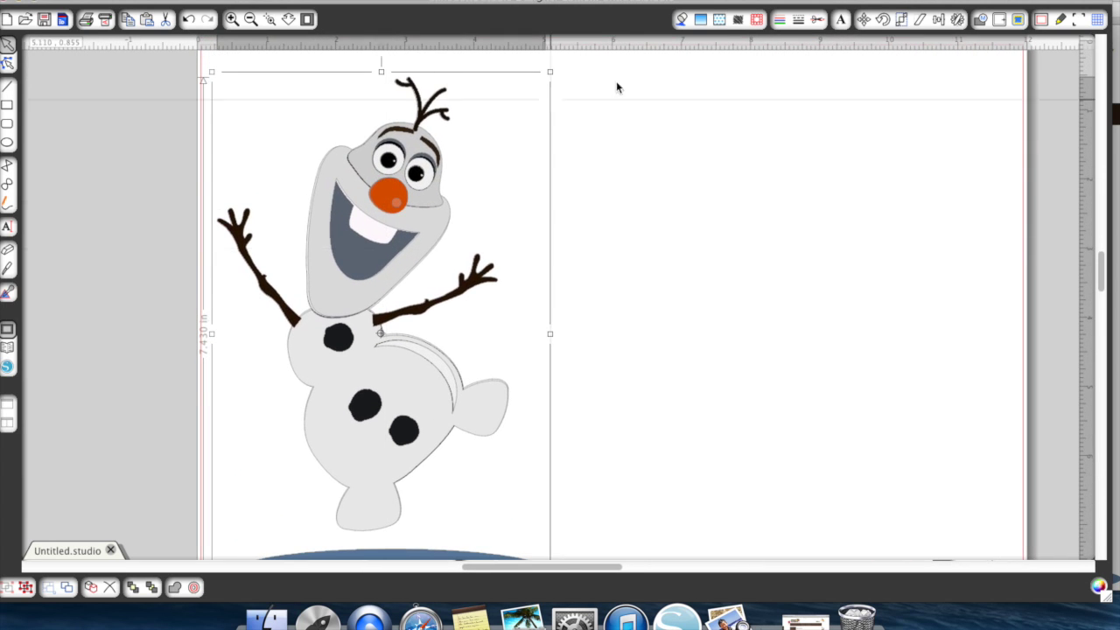
left_click(780, 27)
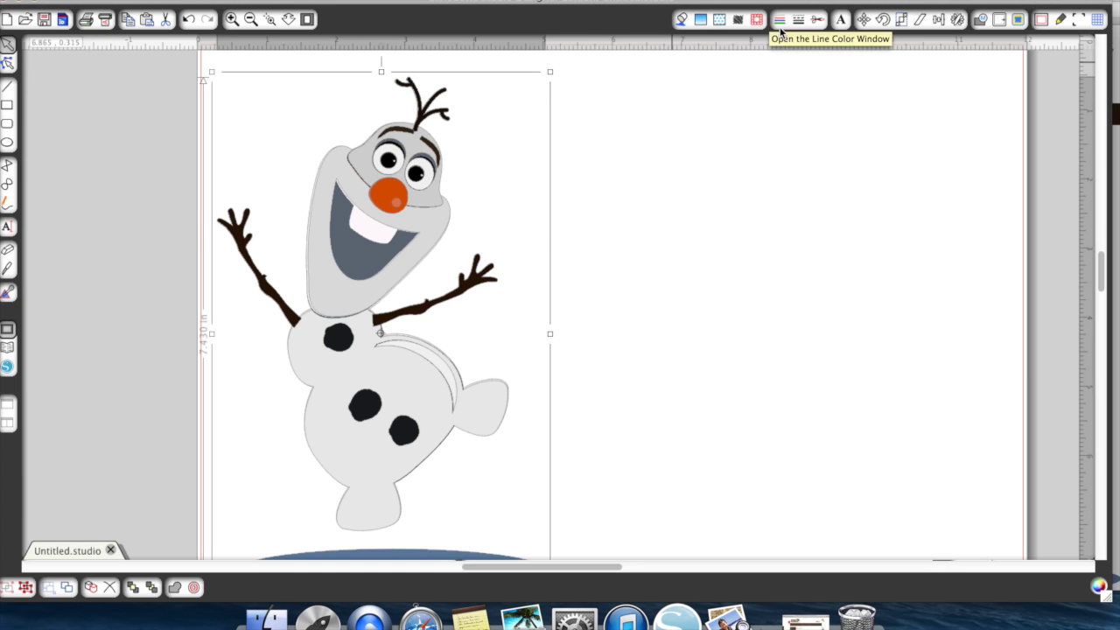
left_click(780, 26)
left_click(995, 84)
left_click(339, 223)
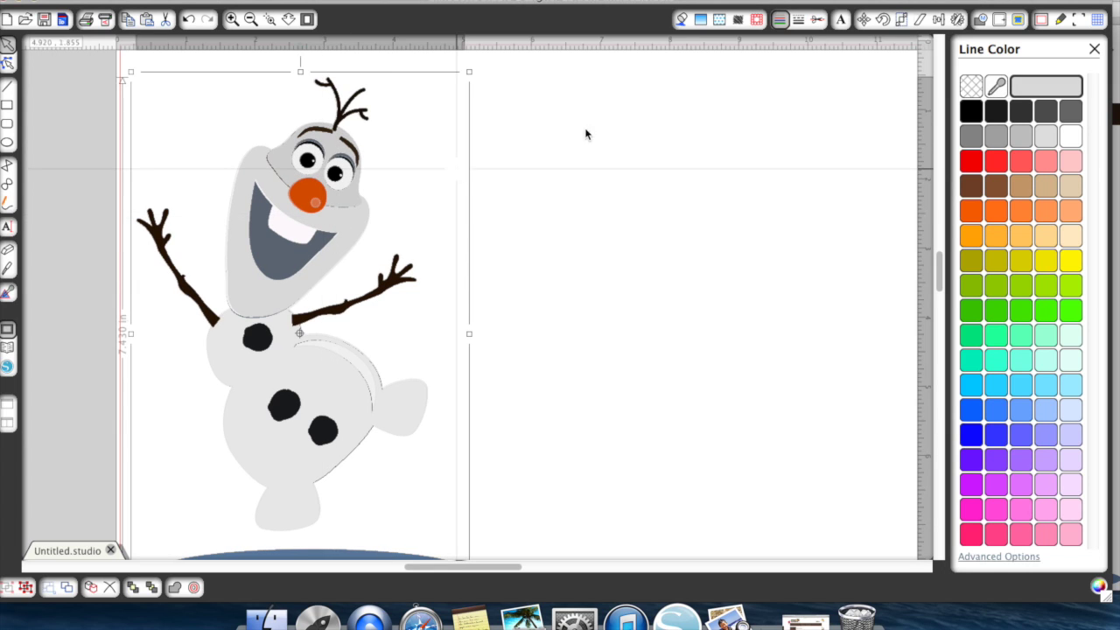
left_click(999, 87)
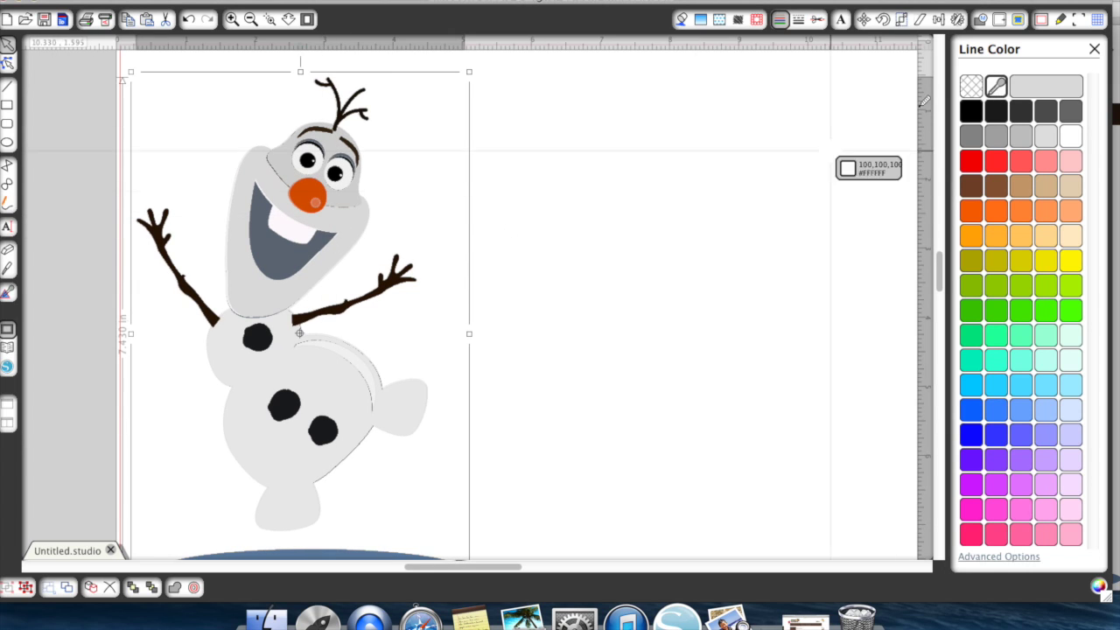
left_click(267, 169)
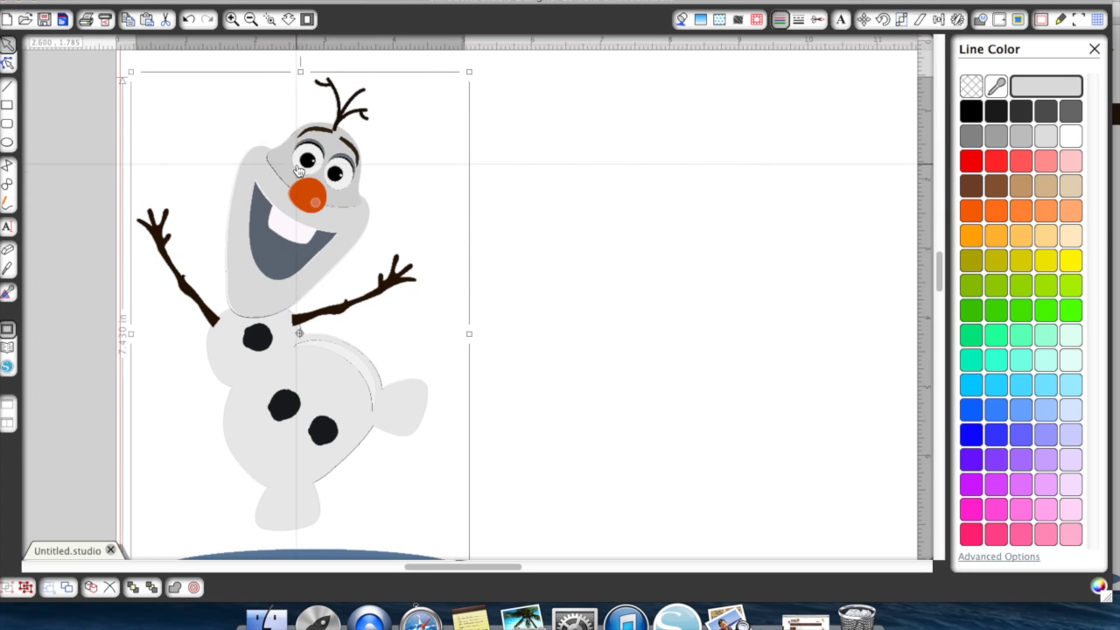
Examine the remaining outlines around Olaf's face, mouth and body up close
left_click(999, 88)
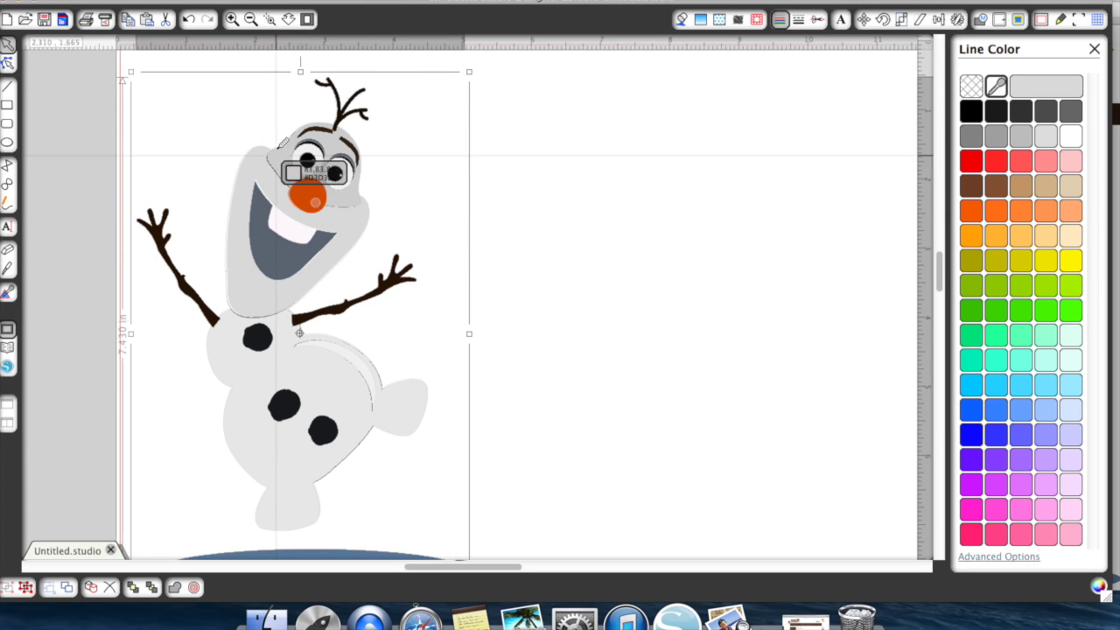
left_click(231, 19)
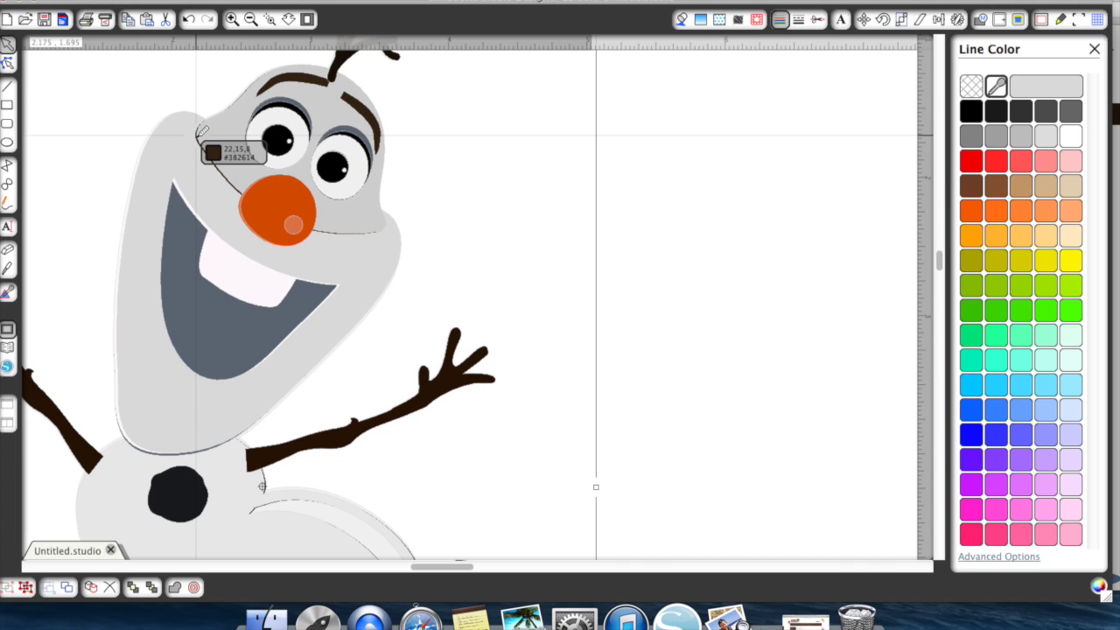
left_click(232, 19)
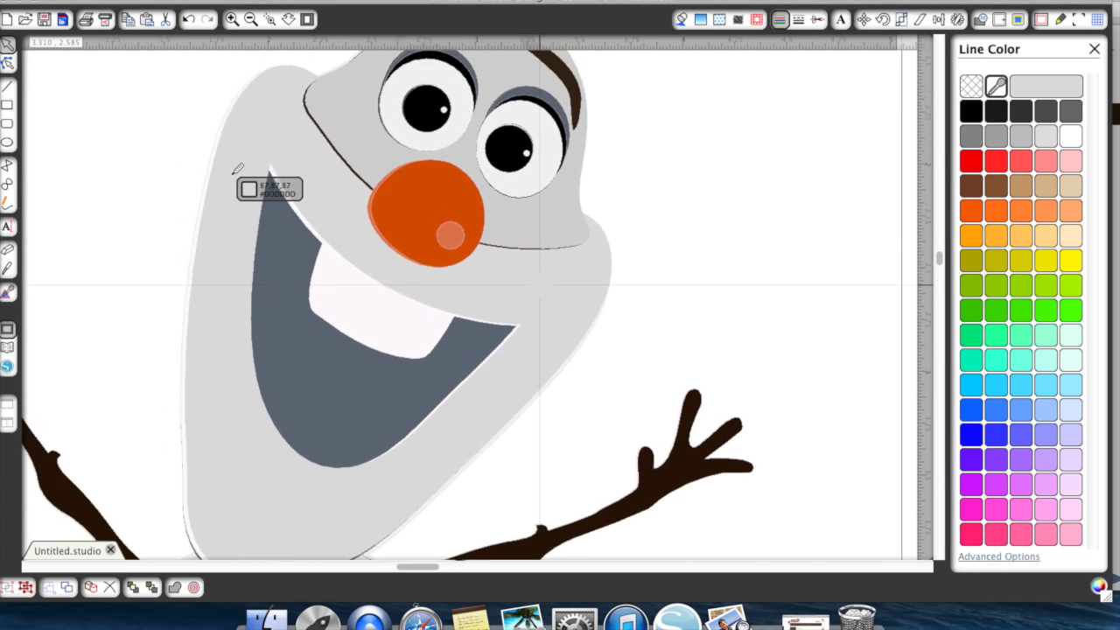
scroll(234, 169, "up", 2)
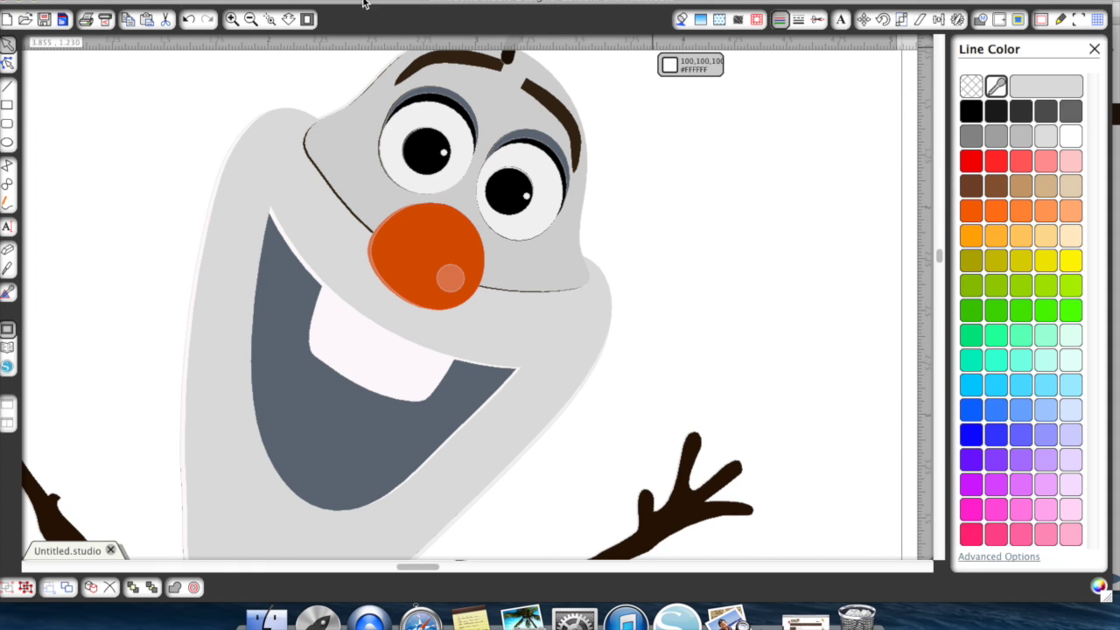
left_click(251, 19)
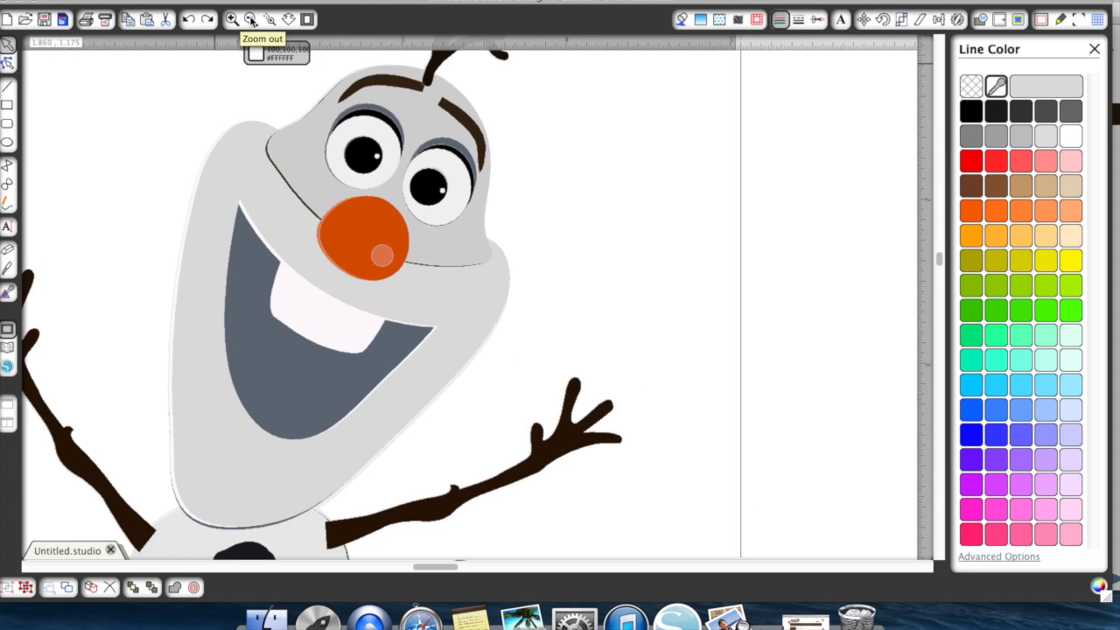
left_click(251, 19)
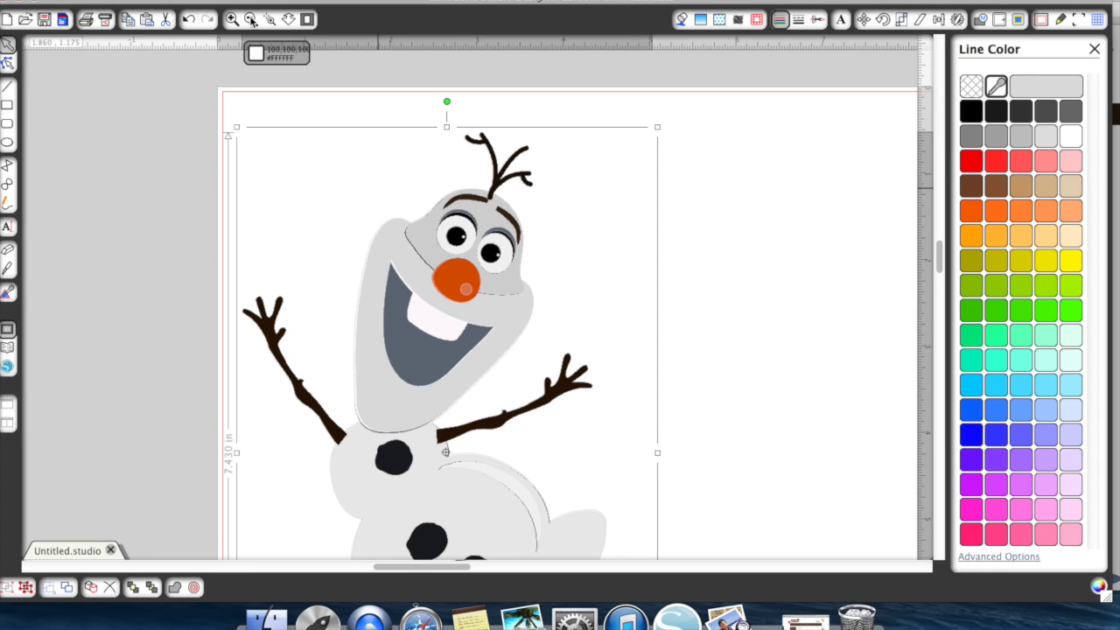
left_click(1094, 49)
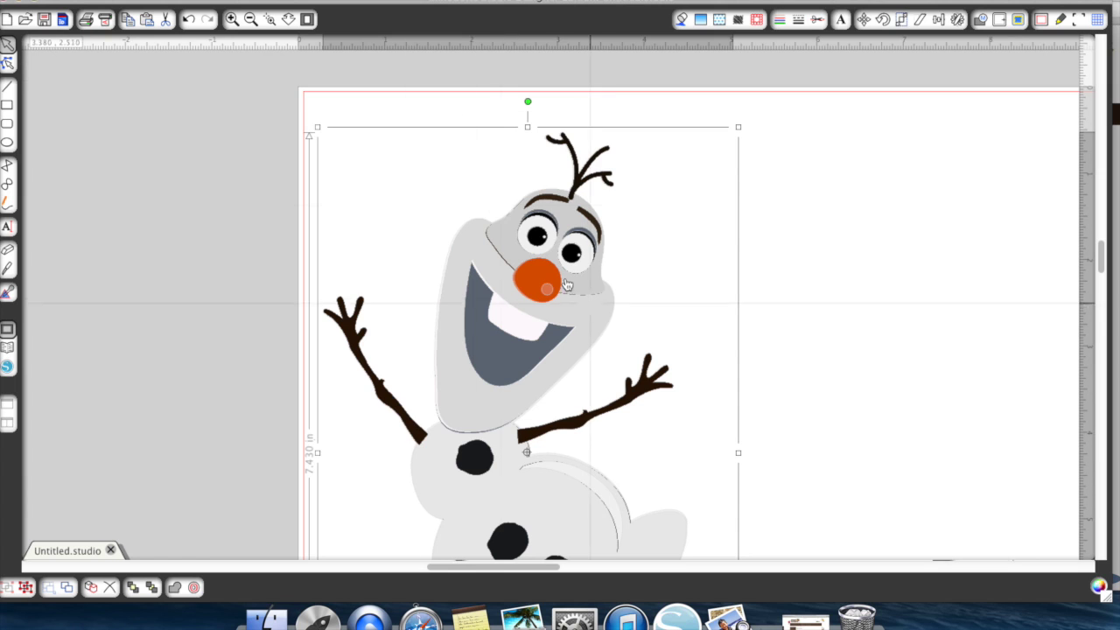
scroll(590, 309, "down", 5)
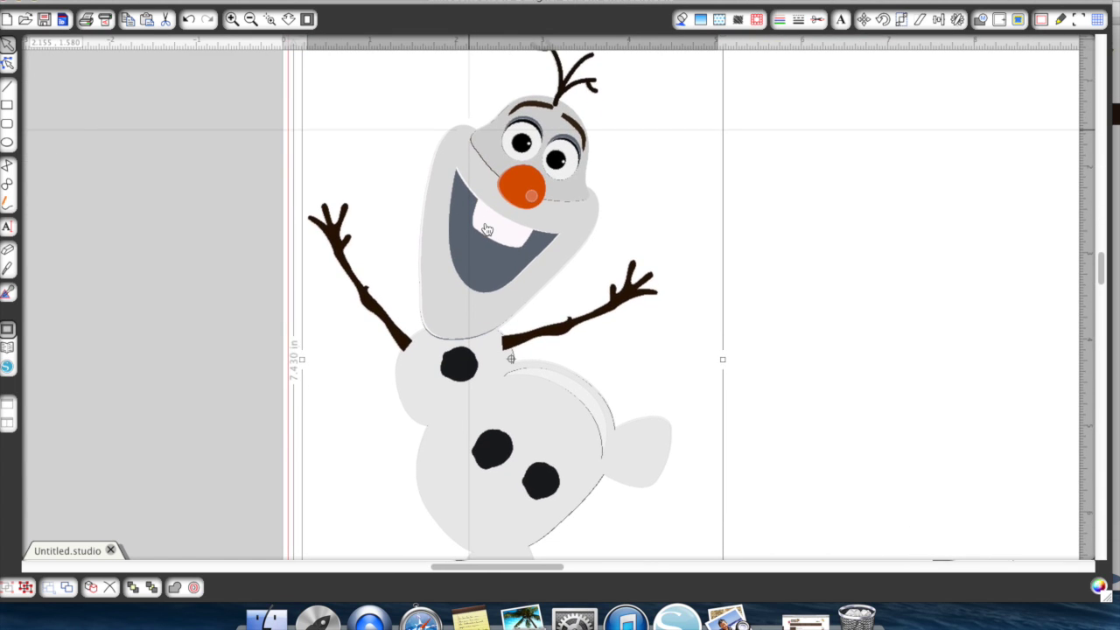
scroll(488, 229, "down", 2)
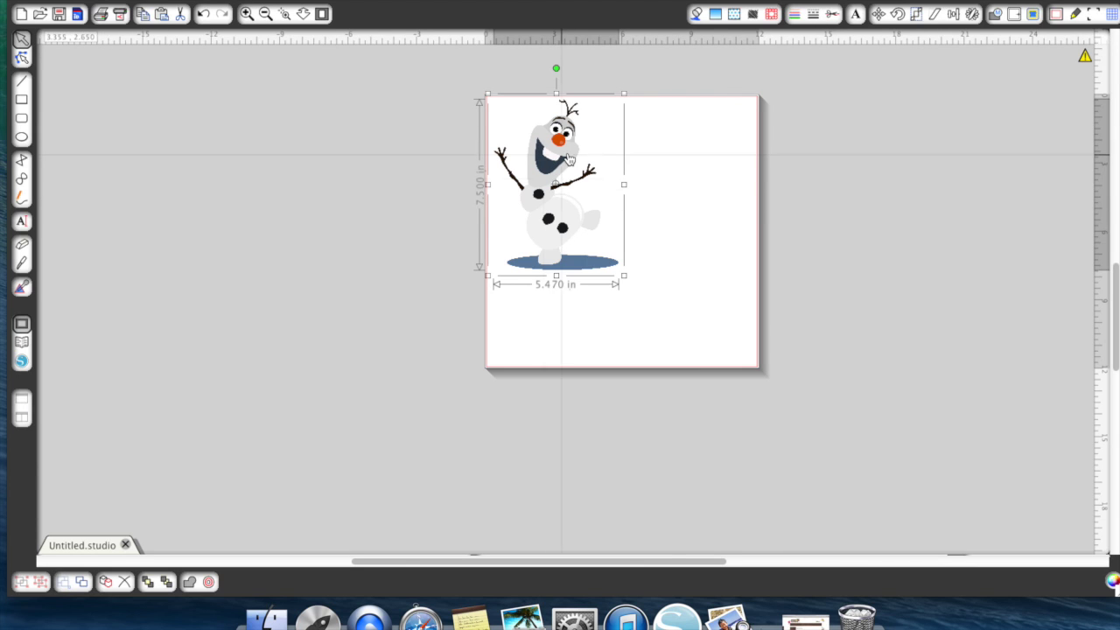
Set the Olaf image's cut style to Cut Edge and move it slightly inward from the page's upper-left corner
left_click(695, 194)
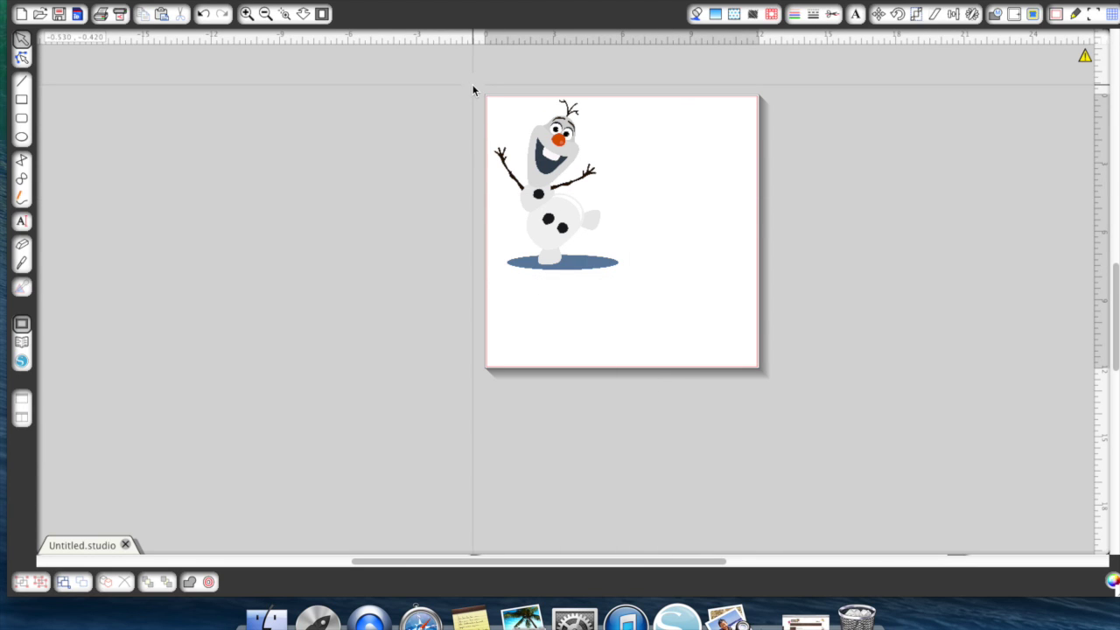
left_click(620, 160)
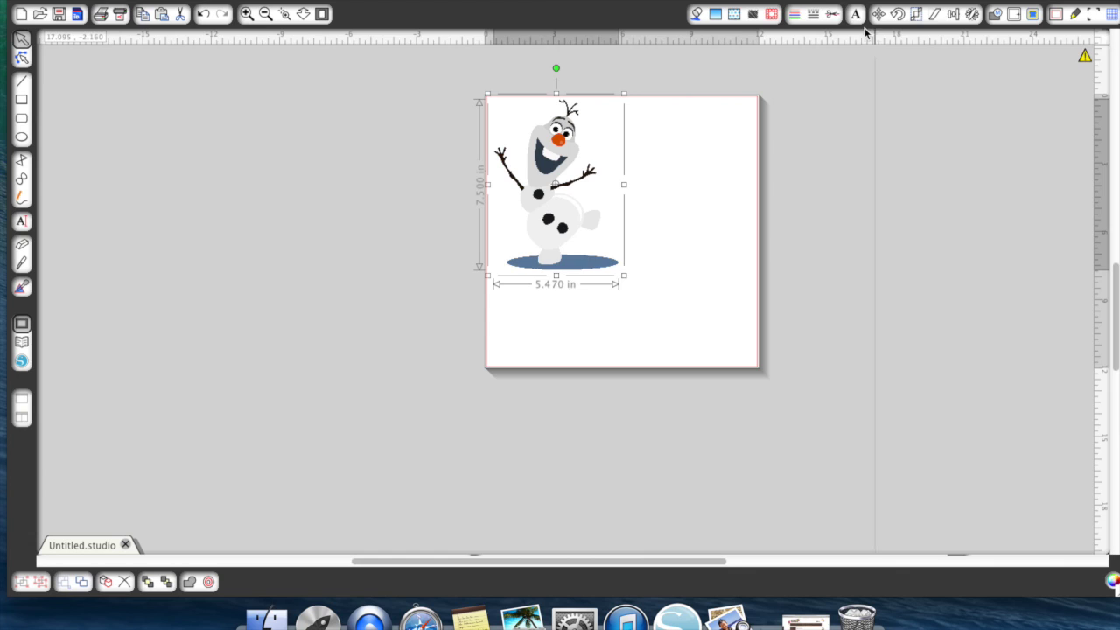
left_click(832, 14)
left_click(1004, 101)
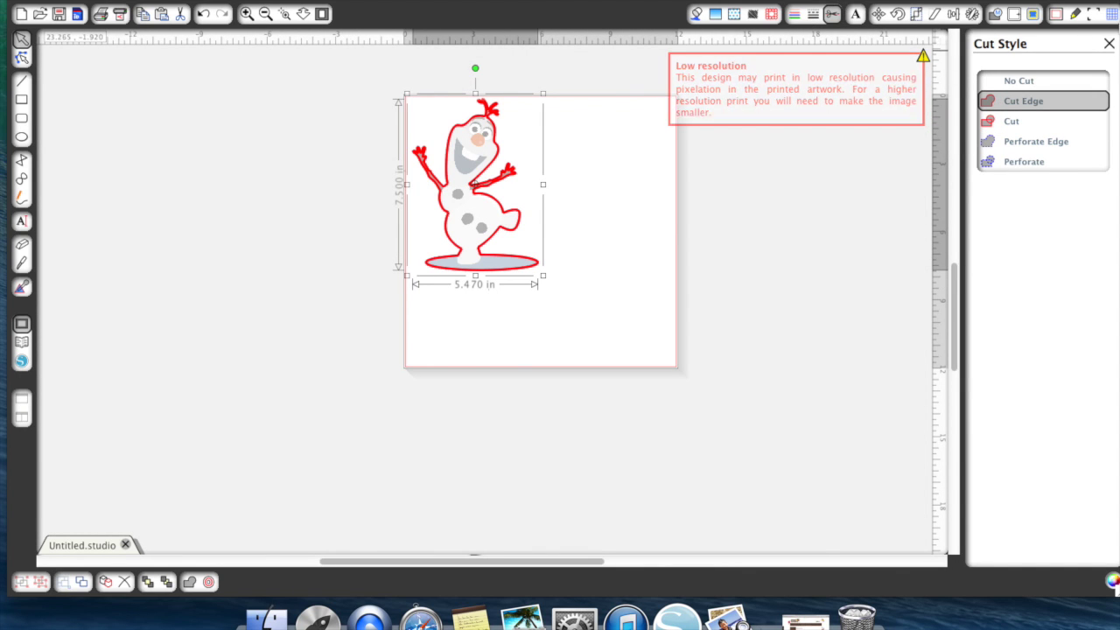
left_click(1109, 44)
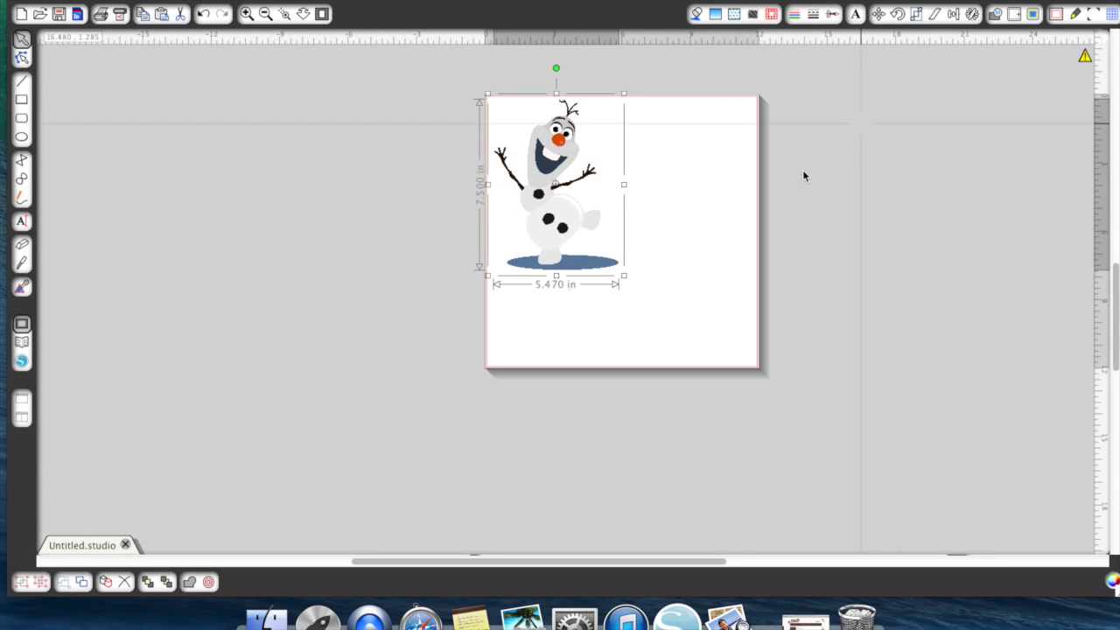
left_click_drag(561, 227, 591, 228)
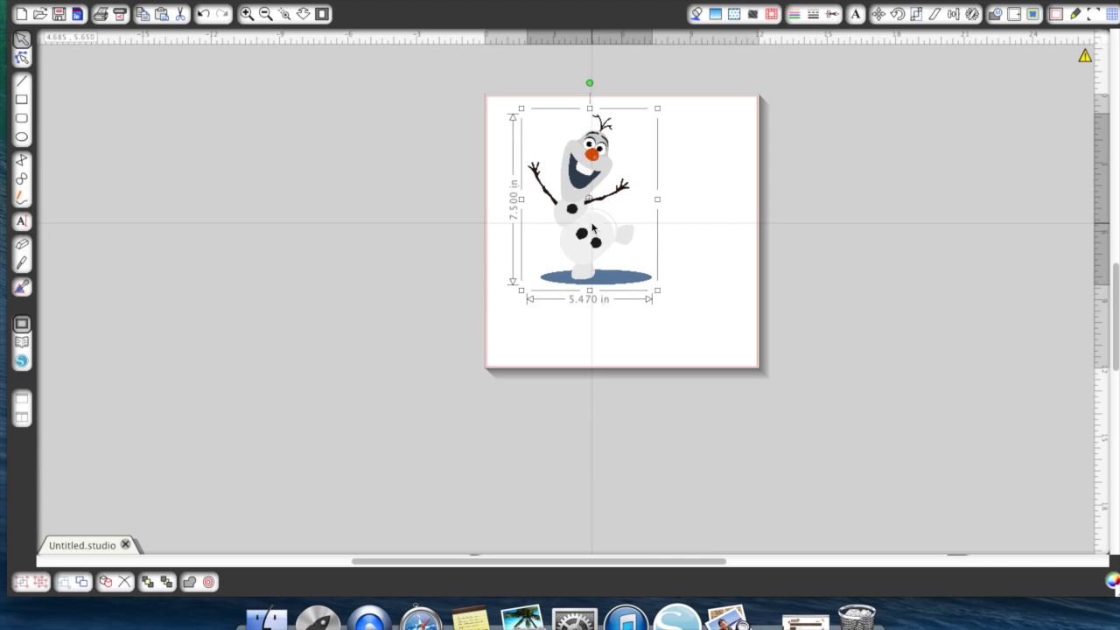
Change the page size to Letter, 8.5 x 11 in, and turn on registration marks
left_click(1096, 15)
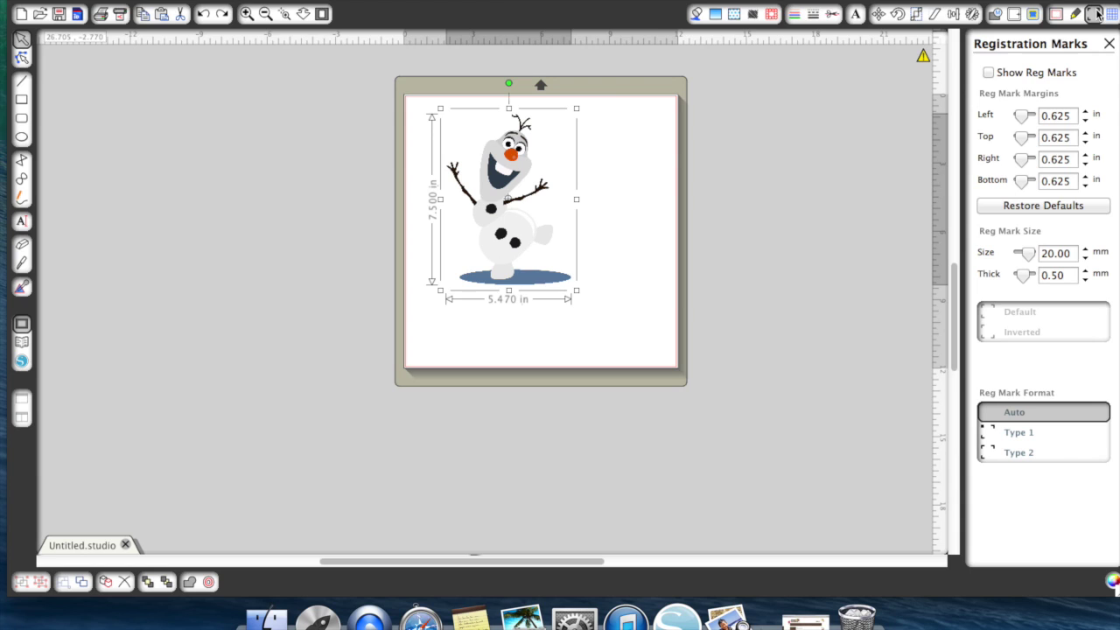
left_click(1055, 15)
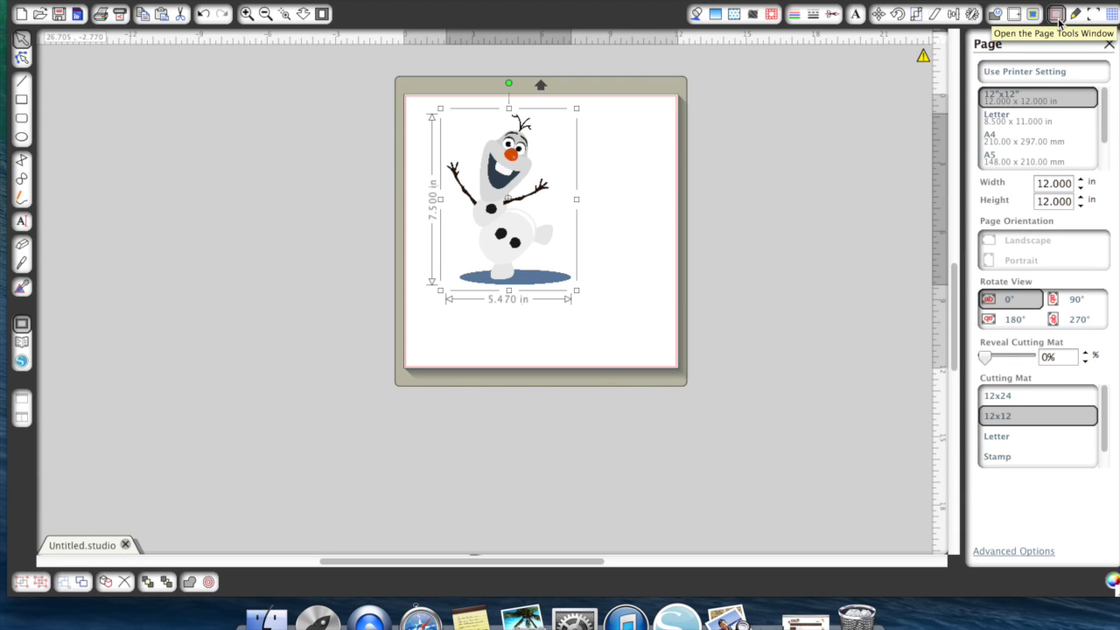
left_click(993, 123)
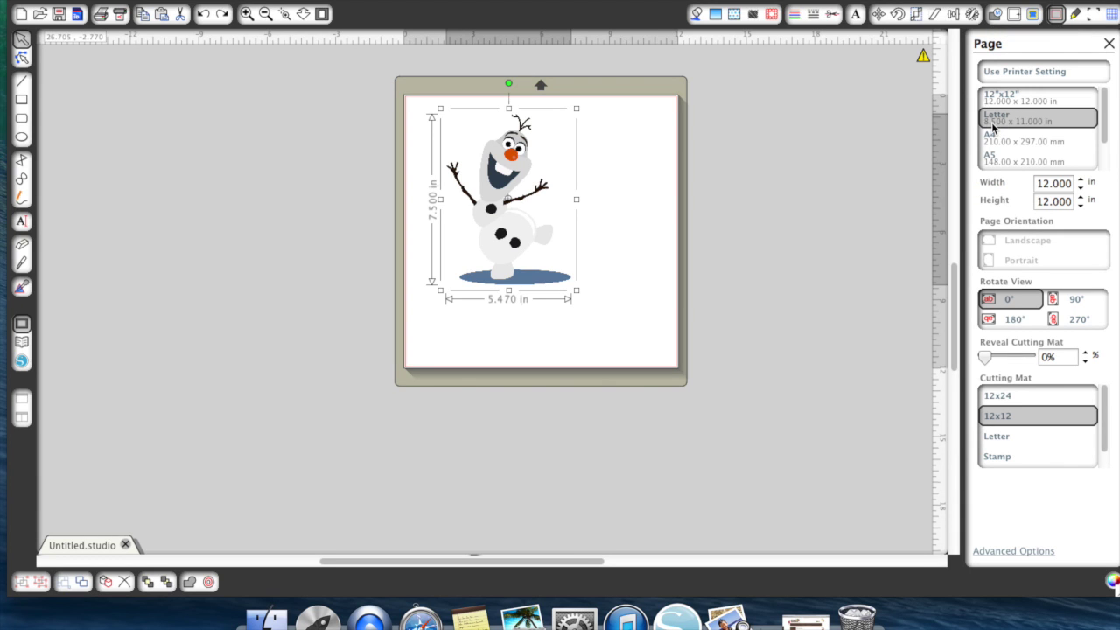
left_click(1097, 13)
left_click(988, 73)
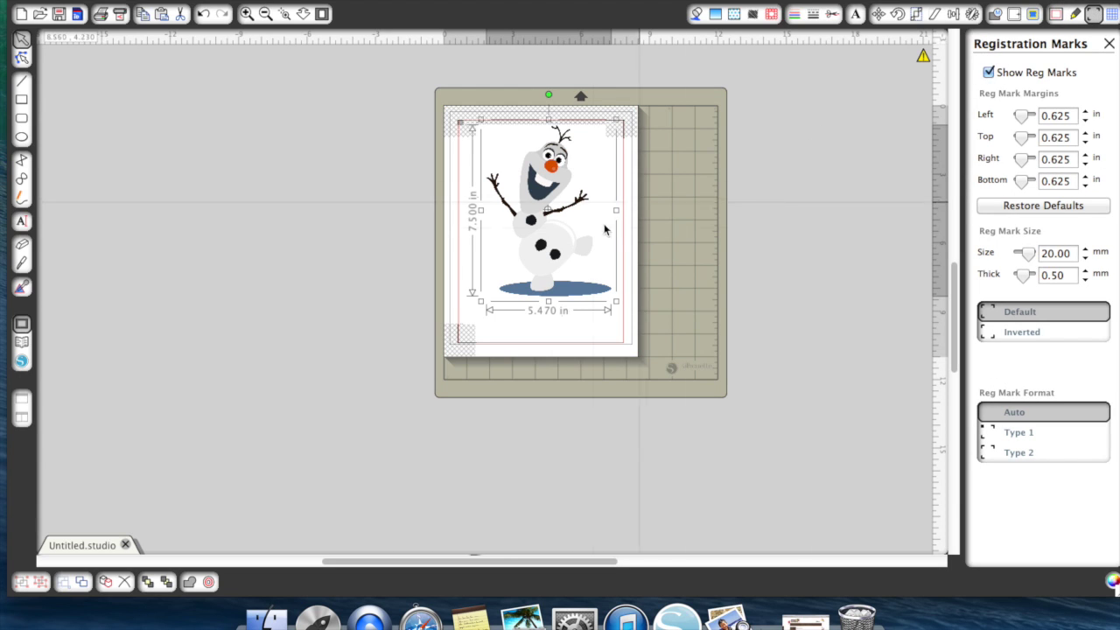
Move the Olaf image slightly down and to the left, inside the cut area between the registration marks, and deselect it
mouse_move(556, 234)
left_mouse_down()
mouse_move(533, 244)
mouse_move(548, 247)
left_mouse_up()
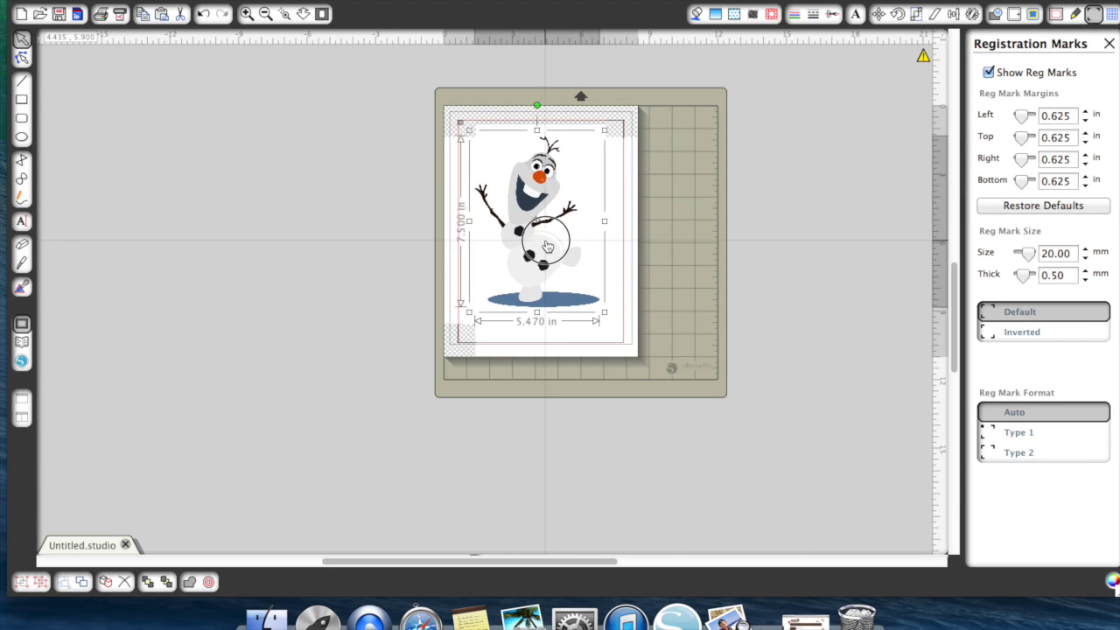
left_click(374, 269)
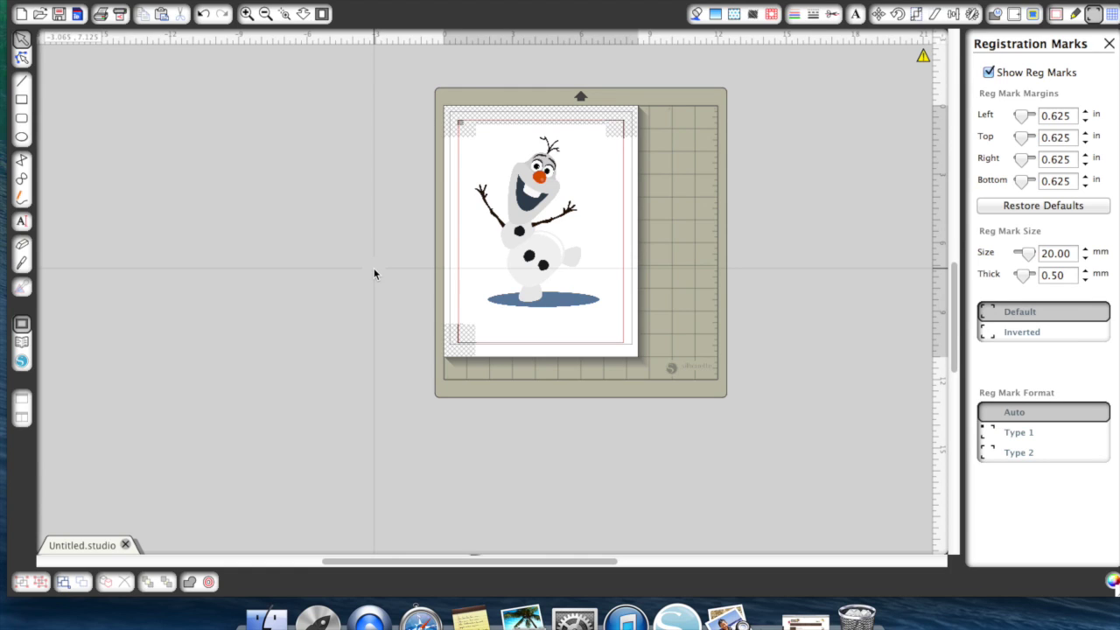
Start printing the page and set the media type to Photo and the quality to Best
left_click(103, 16)
left_click(661, 140)
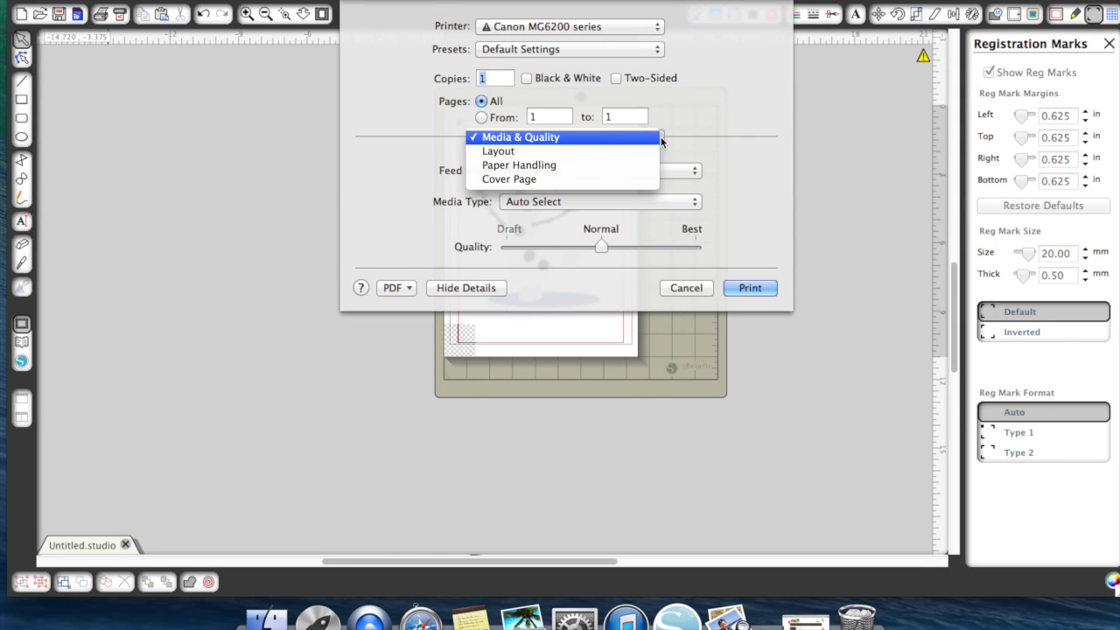
left_click(660, 140)
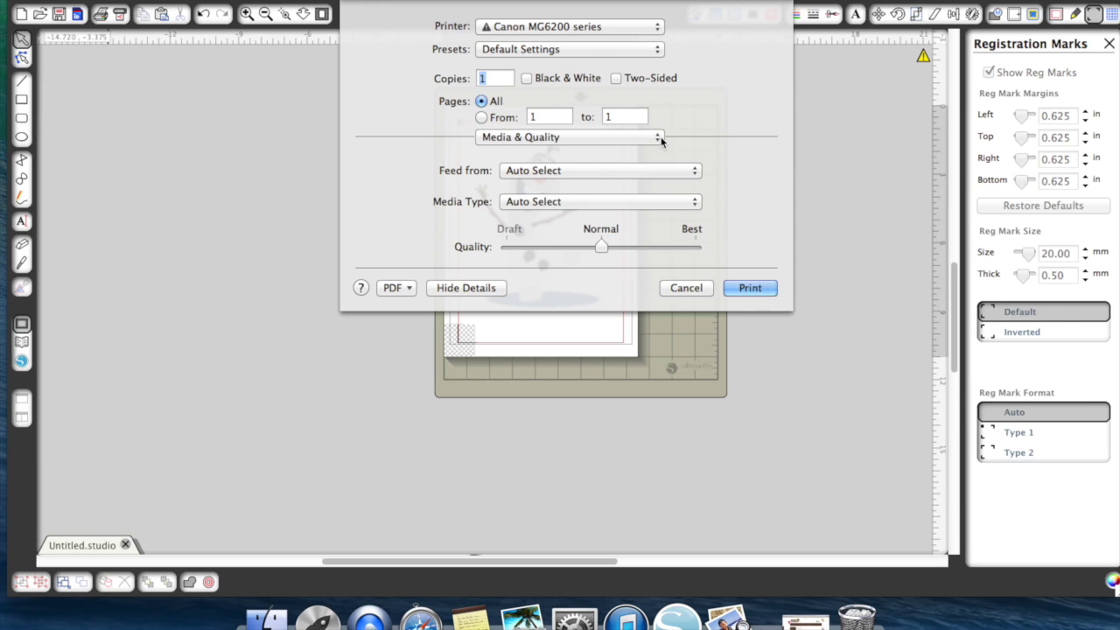
left_click(673, 203)
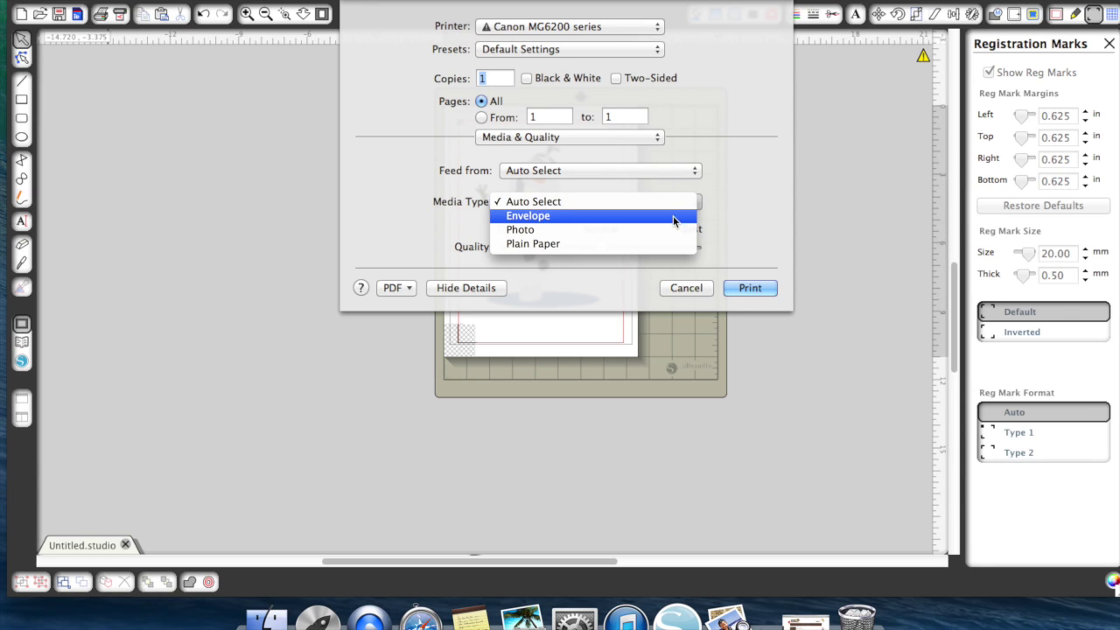
left_click(671, 229)
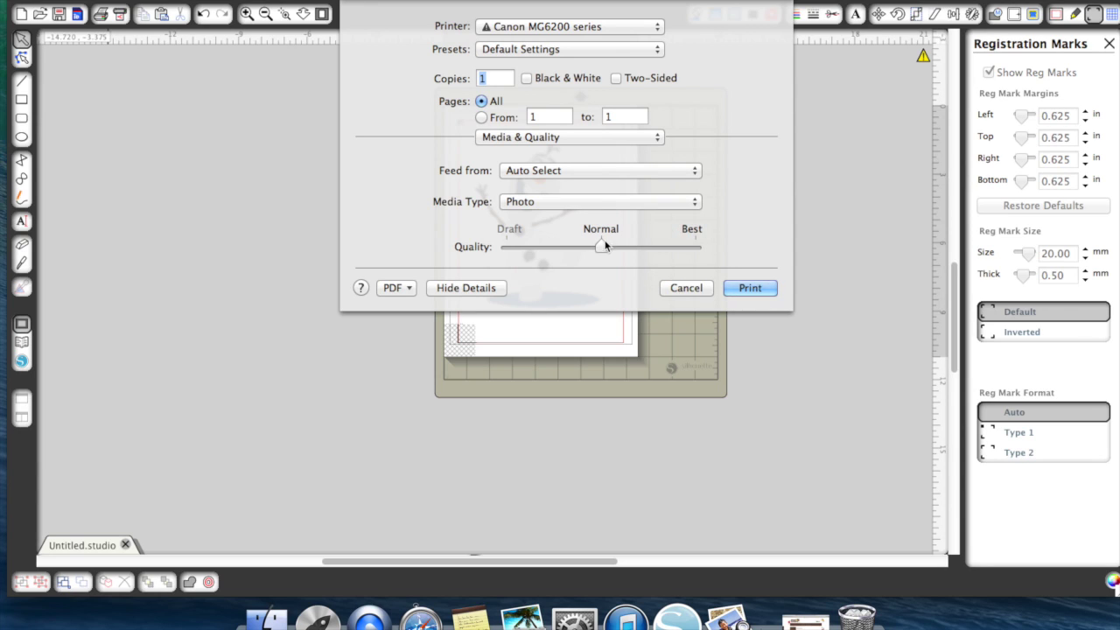
left_click_drag(601, 246, 716, 248)
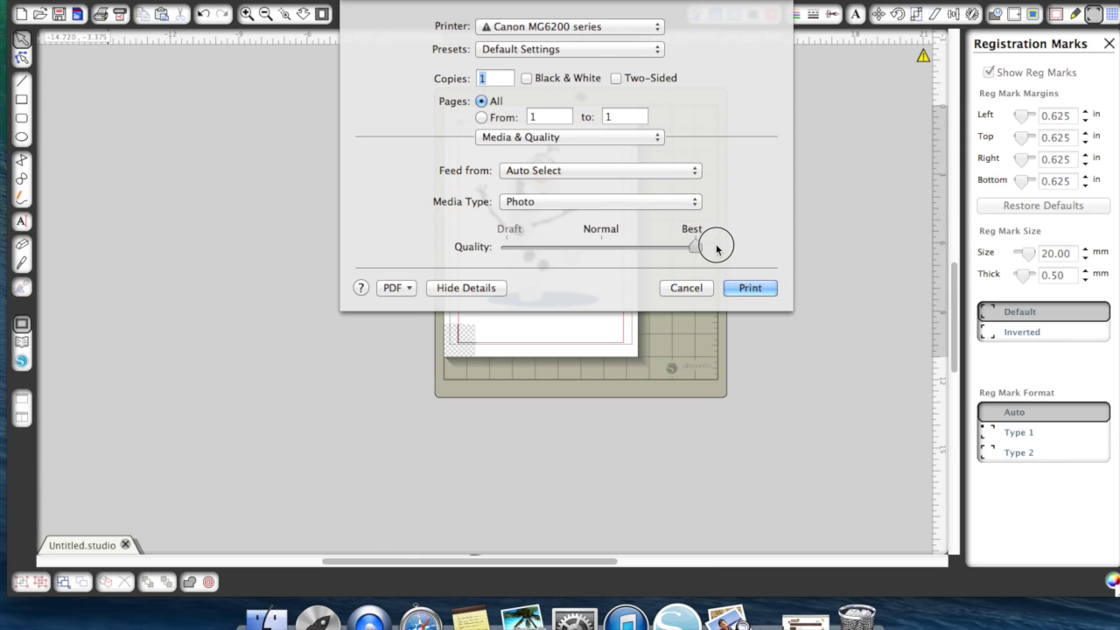
left_click(698, 205)
left_click(697, 202)
left_click(658, 146)
left_click(657, 139)
left_click(657, 139)
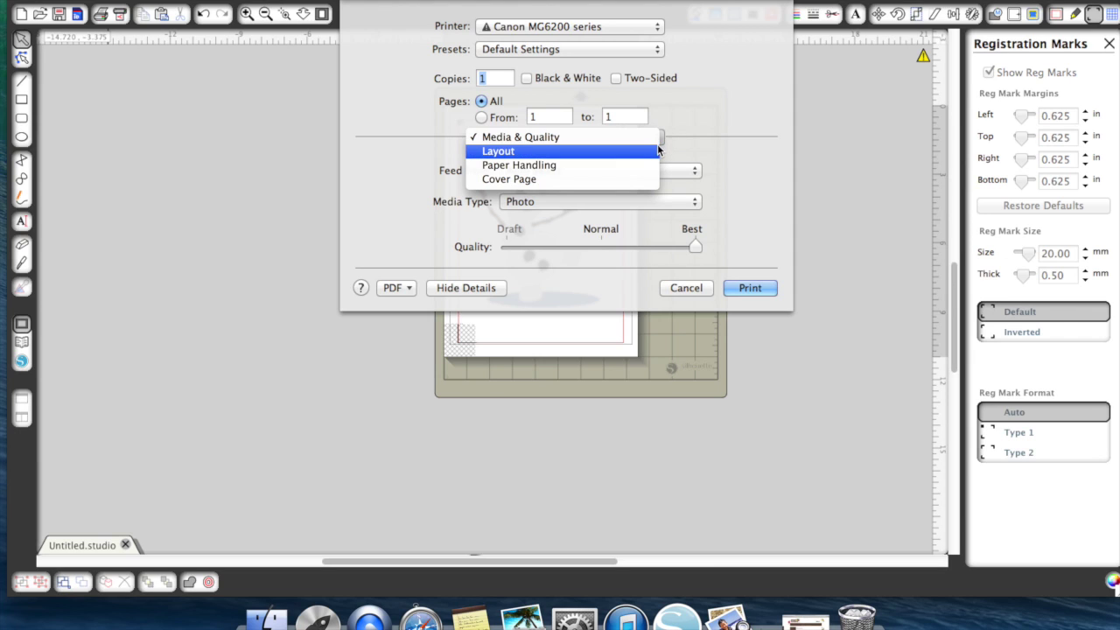
left_click(656, 138)
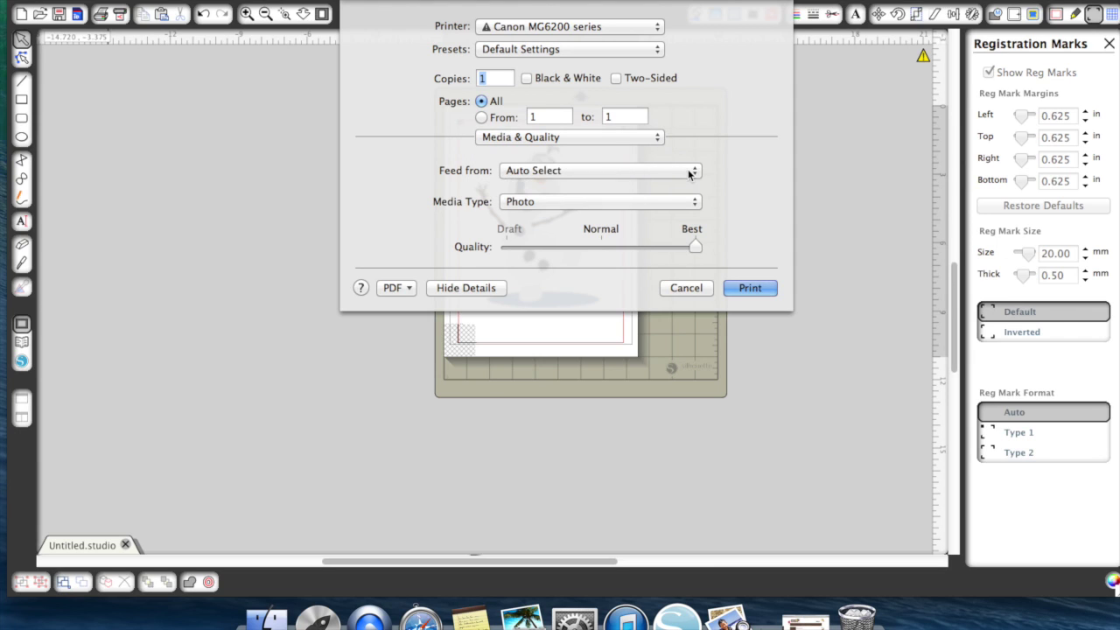
Set the paper feed to Rear Tray and print the Olaf page
left_click(688, 171)
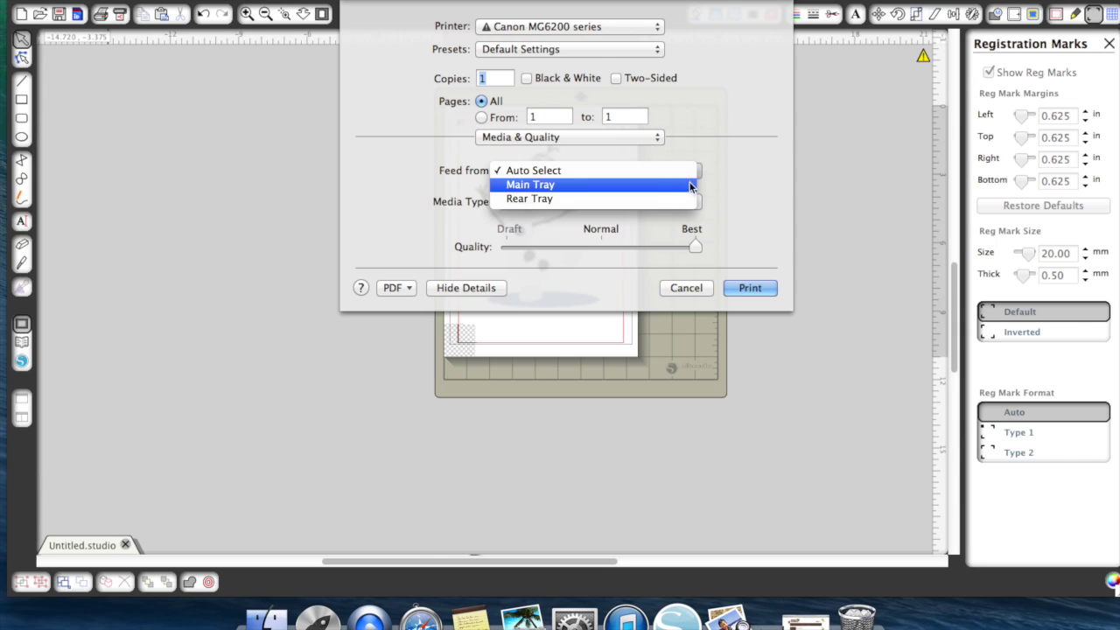
left_click(695, 199)
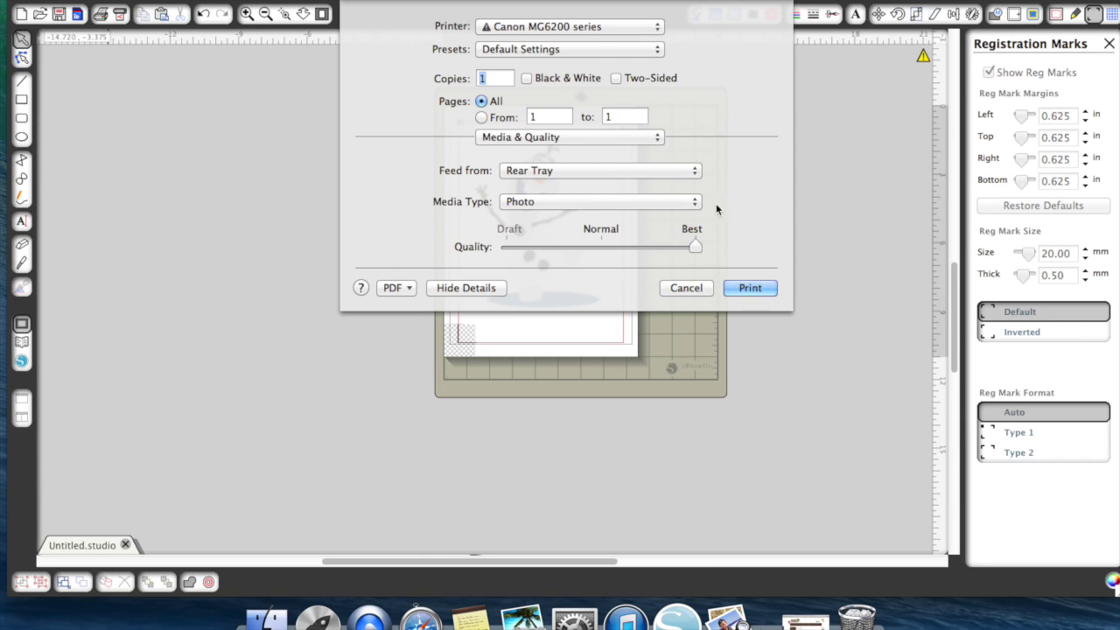
left_click(770, 288)
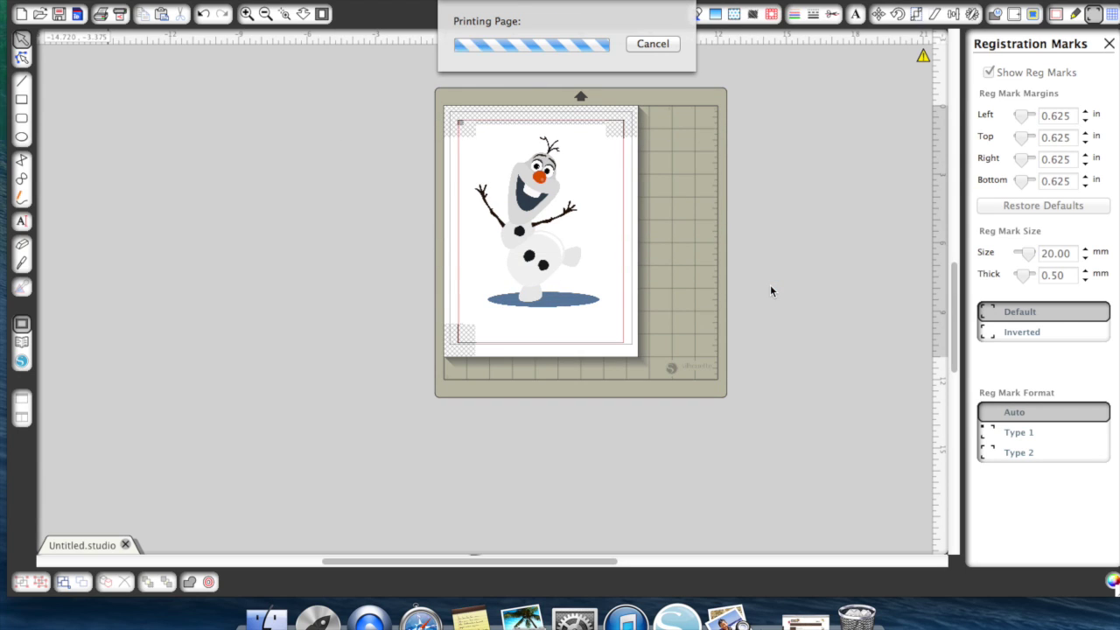